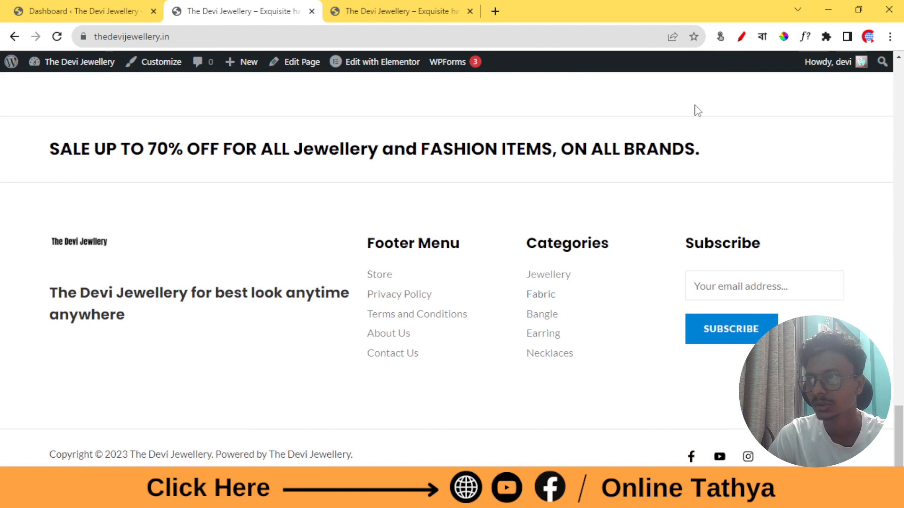
Open the Contact Us page from the footer menu
{"action": "left_click", "coordinate": [742, 37]}
{"action": "mouse_move", "coordinate": [353, 353]}
{"action": "left_mouse_down"}
{"action": "mouse_move", "coordinate": [420, 342]}
{"action": "mouse_move", "coordinate": [401, 373]}
{"action": "mouse_move", "coordinate": [354, 351]}
{"action": "left_mouse_up"}
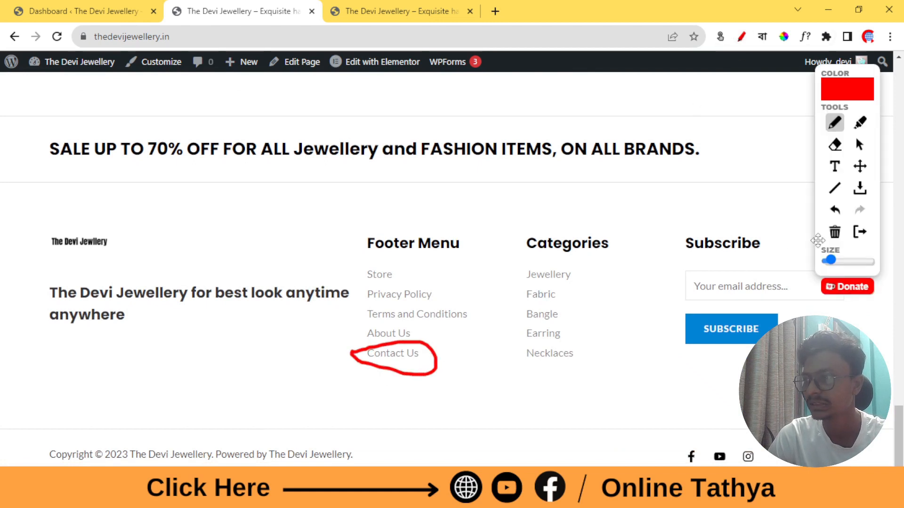
{"action": "left_click", "coordinate": [861, 238]}
{"action": "left_click", "coordinate": [383, 362]}
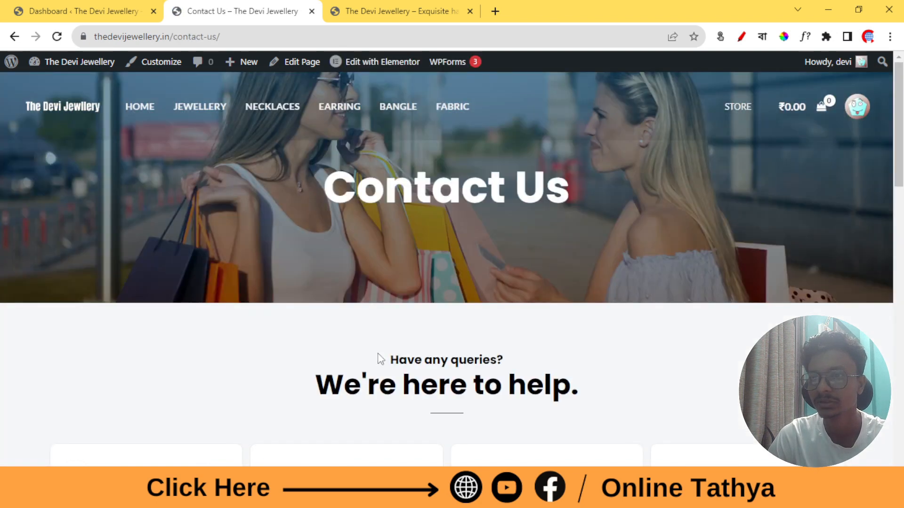
Scroll through the Contact Us page to look over its cards and form
{"action": "scroll", "coordinate": [403, 355], "scroll_direction": "down", "scroll_amount": 10}
{"action": "scroll", "coordinate": [404, 357], "scroll_direction": "down", "scroll_amount": 10}
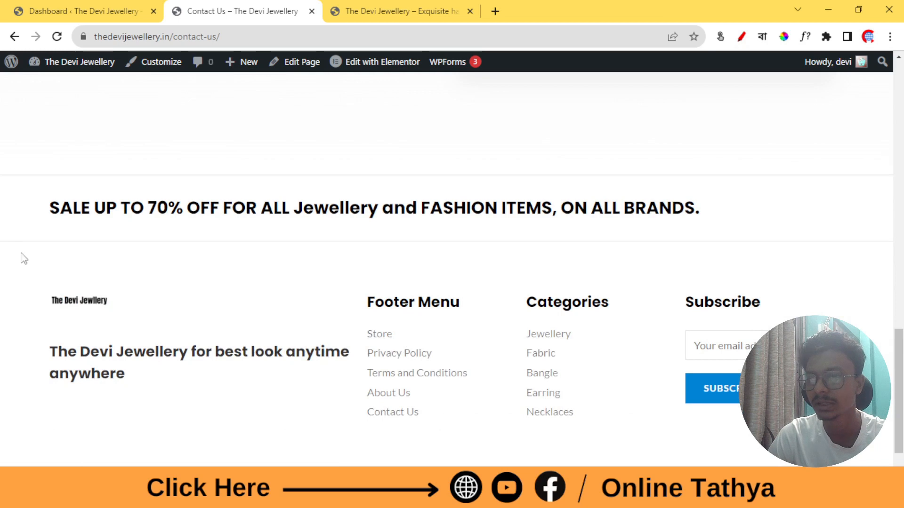
{"action": "scroll", "coordinate": [188, 228], "scroll_direction": "up", "scroll_amount": 5}
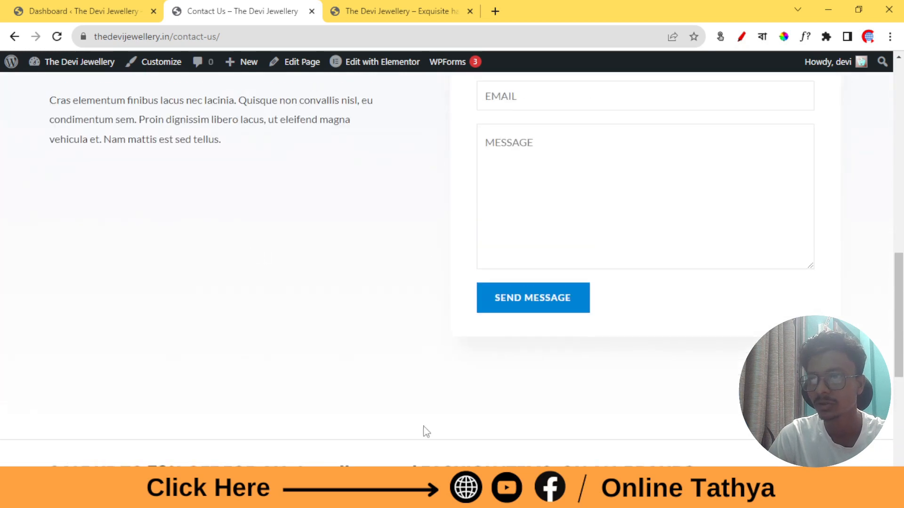
{"action": "scroll", "coordinate": [309, 256], "scroll_direction": "up", "scroll_amount": 15}
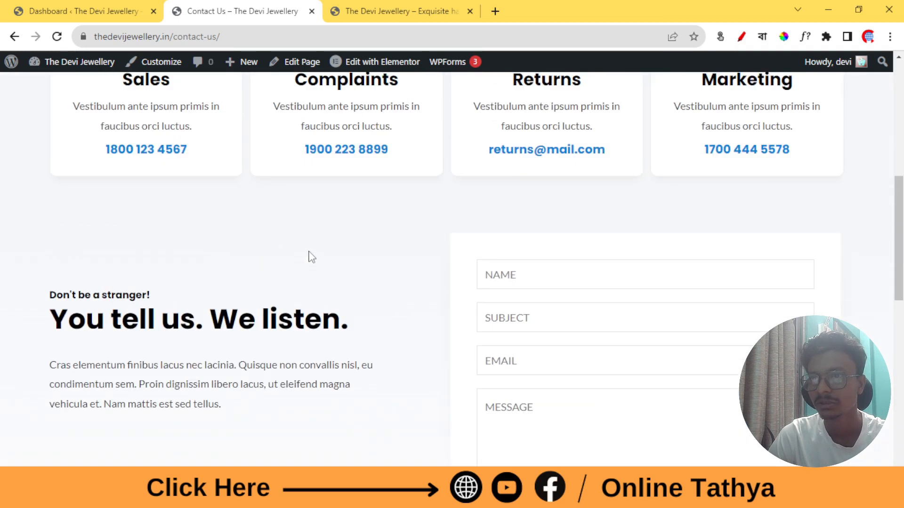
{"action": "scroll", "coordinate": [407, 211], "scroll_direction": "down", "scroll_amount": 10}
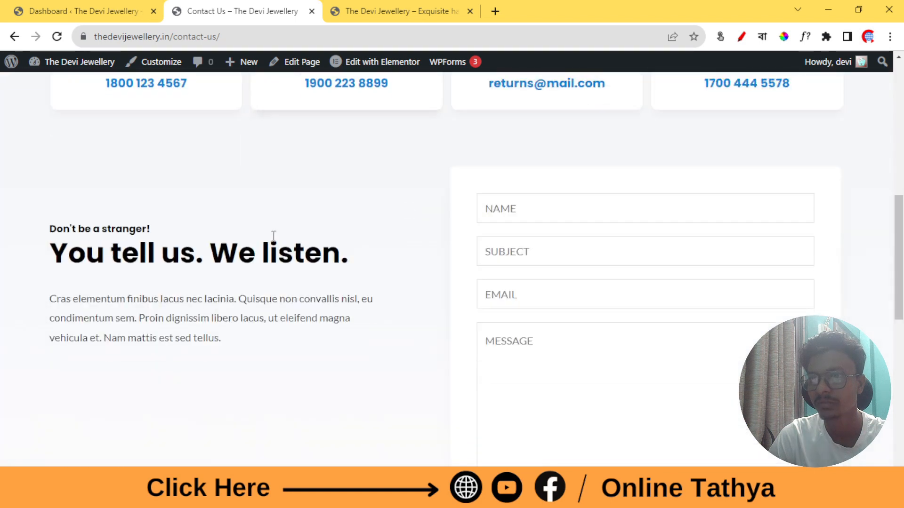
{"action": "scroll", "coordinate": [503, 233], "scroll_direction": "up", "scroll_amount": 6}
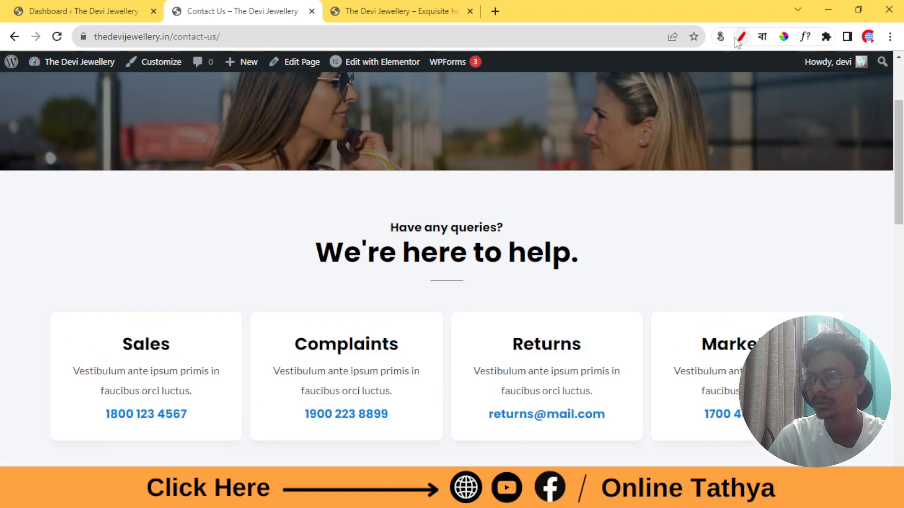
Highlight the department contact cards and the contact form with the drawing pen, then clear the marks
{"action": "left_click", "coordinate": [741, 36]}
{"action": "left_click_drag", "start_coordinate": [207, 191], "coordinate": [737, 189]}
{"action": "scroll", "coordinate": [471, 244], "scroll_direction": "down", "scroll_amount": 4}
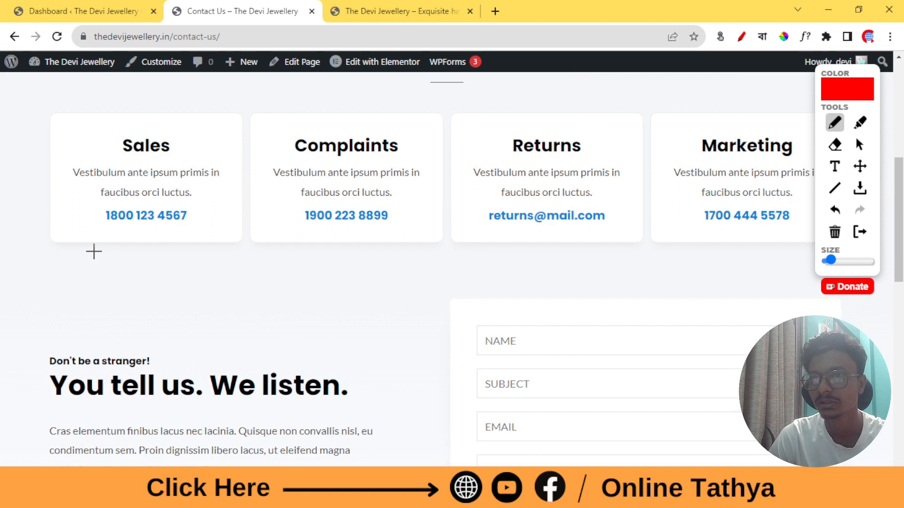
{"action": "left_click_drag", "start_coordinate": [94, 251], "coordinate": [858, 293]}
{"action": "scroll", "coordinate": [428, 292], "scroll_direction": "down", "scroll_amount": 3}
{"action": "mouse_move", "coordinate": [2, 165]}
{"action": "left_mouse_down"}
{"action": "mouse_move", "coordinate": [340, 166]}
{"action": "mouse_move", "coordinate": [423, 309]}
{"action": "mouse_move", "coordinate": [422, 446]}
{"action": "mouse_move", "coordinate": [24, 207]}
{"action": "mouse_move", "coordinate": [37, 180]}
{"action": "left_mouse_up"}
{"action": "mouse_move", "coordinate": [445, 184]}
{"action": "left_mouse_down"}
{"action": "mouse_move", "coordinate": [892, 197]}
{"action": "mouse_move", "coordinate": [861, 466]}
{"action": "mouse_move", "coordinate": [468, 196]}
{"action": "mouse_move", "coordinate": [472, 185]}
{"action": "left_mouse_up"}
{"action": "left_click", "coordinate": [860, 232]}
{"action": "scroll", "coordinate": [585, 282], "scroll_direction": "down", "scroll_amount": 4}
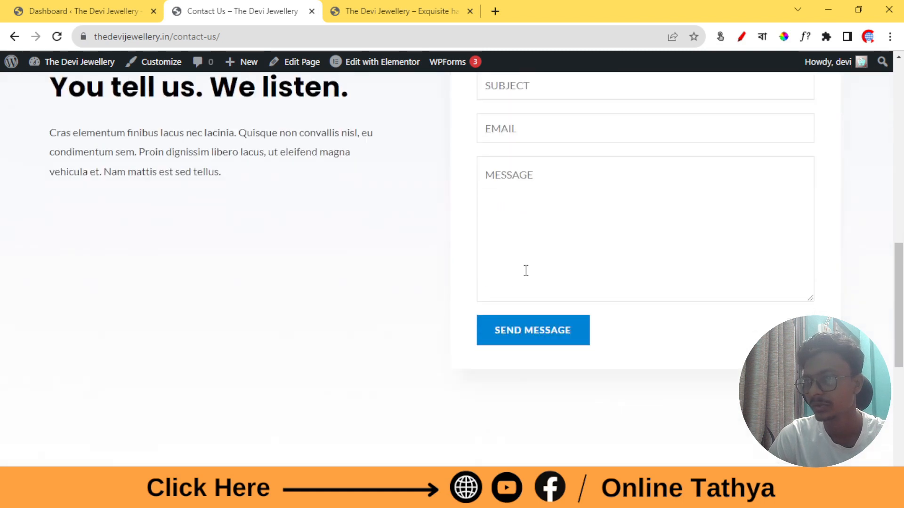
{"action": "scroll", "coordinate": [686, 196], "scroll_direction": "up", "scroll_amount": 13}
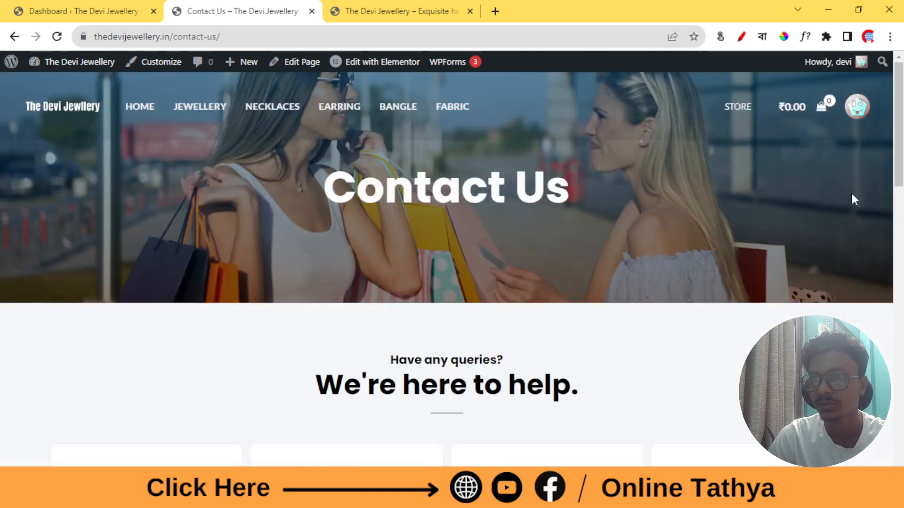
In Elementor, put new phone numbers on the Sales and Complaints cards and an e-mail address on Returns
{"action": "left_click", "coordinate": [369, 75]}
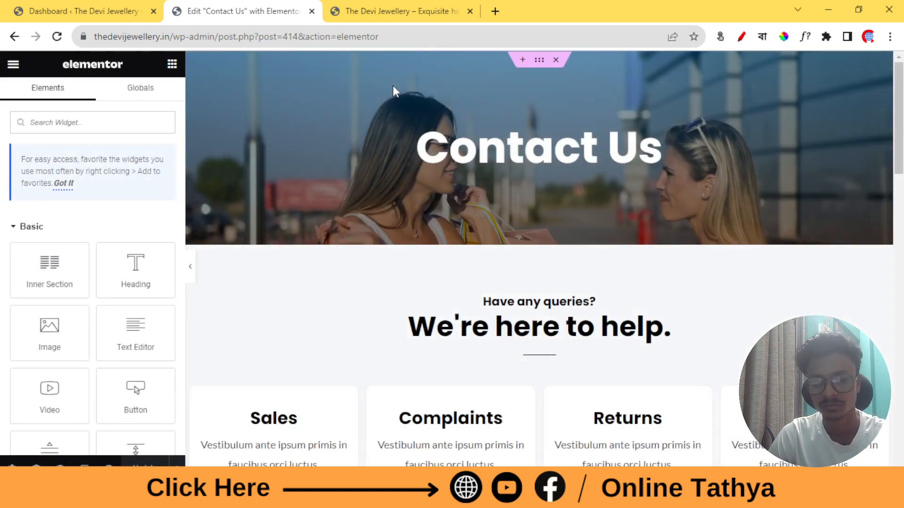
{"action": "scroll", "coordinate": [471, 141], "scroll_direction": "down", "scroll_amount": 5}
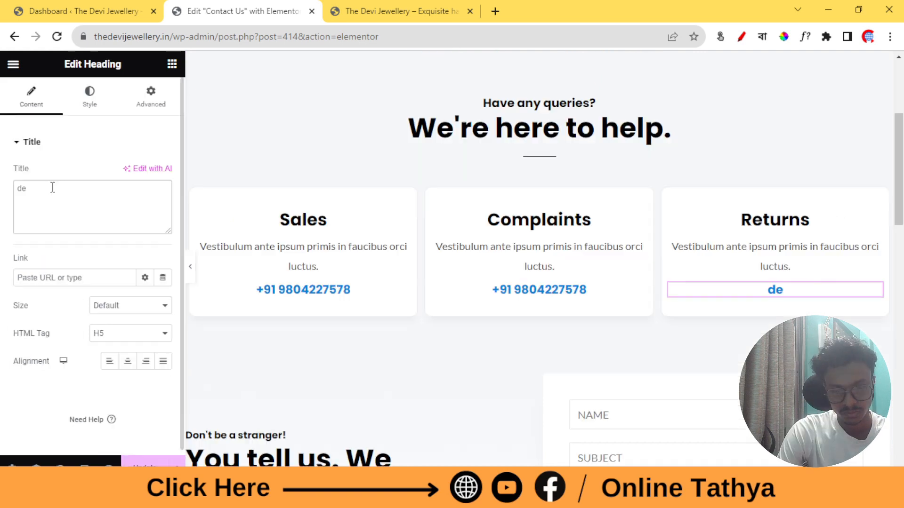
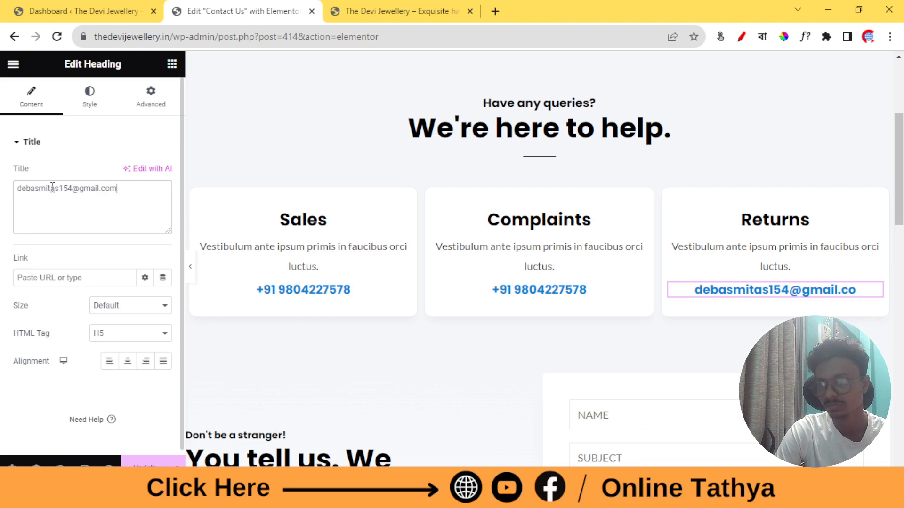
{"action": "scroll", "coordinate": [300, 372], "scroll_direction": "down", "scroll_amount": 4}
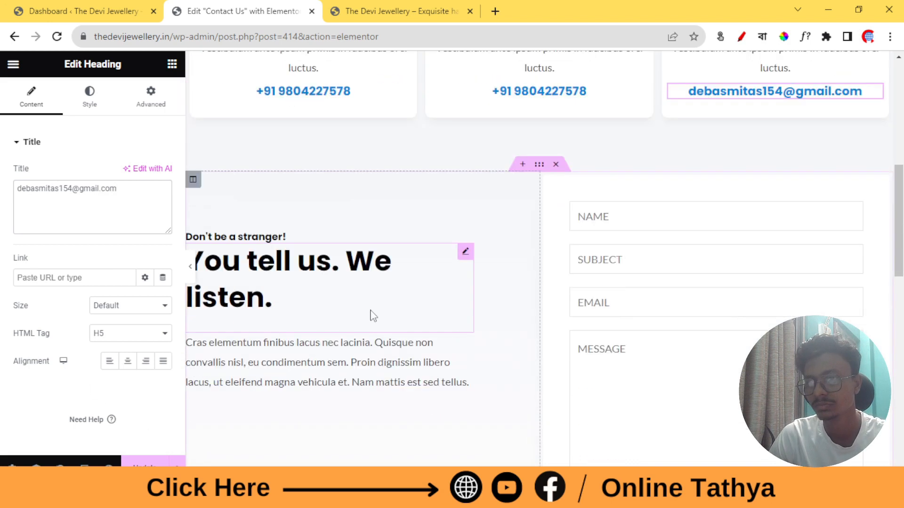
Delete the paragraph below the 'You tell us. We listen.' heading
{"action": "left_click", "coordinate": [337, 298]}
{"action": "scroll", "coordinate": [335, 301], "scroll_direction": "down", "scroll_amount": 1}
{"action": "left_click", "coordinate": [329, 315]}
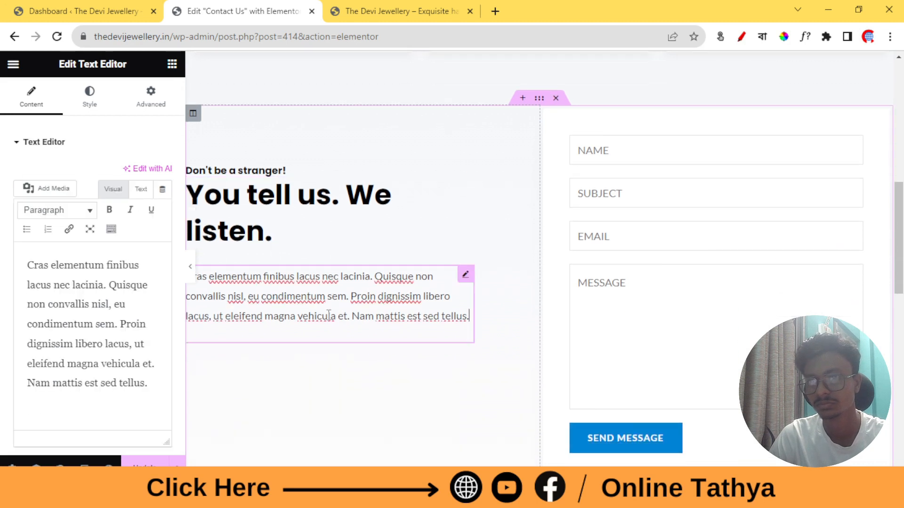
{"action": "right_click", "coordinate": [469, 285]}
{"action": "left_click", "coordinate": [478, 463]}
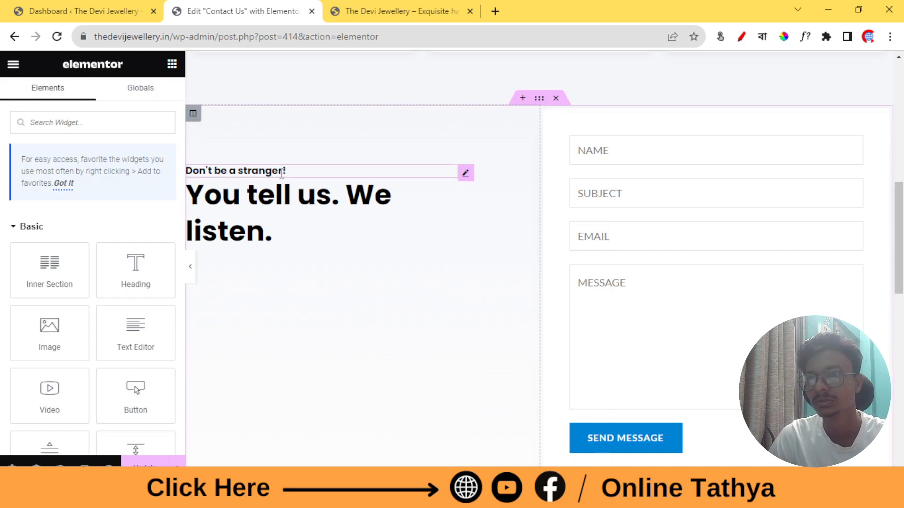
{"action": "scroll", "coordinate": [297, 240], "scroll_direction": "down", "scroll_amount": 4}
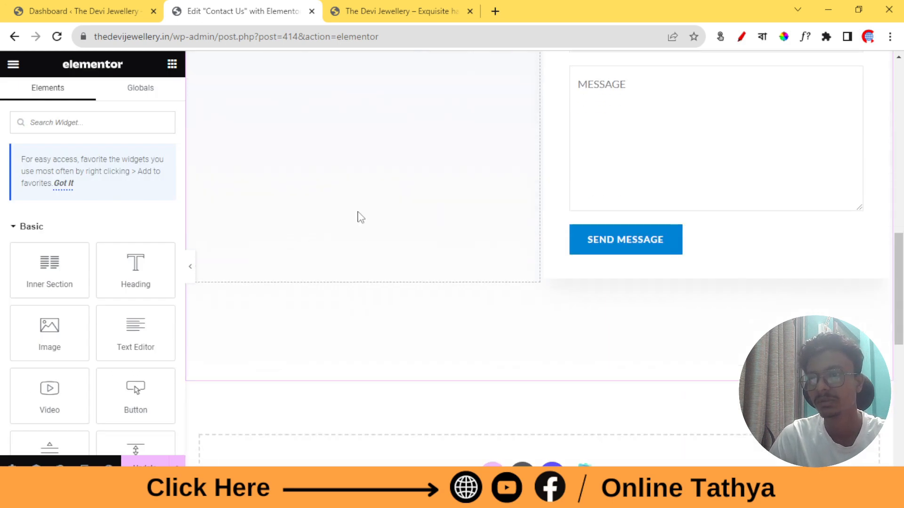
{"action": "scroll", "coordinate": [360, 218], "scroll_direction": "up", "scroll_amount": 3}
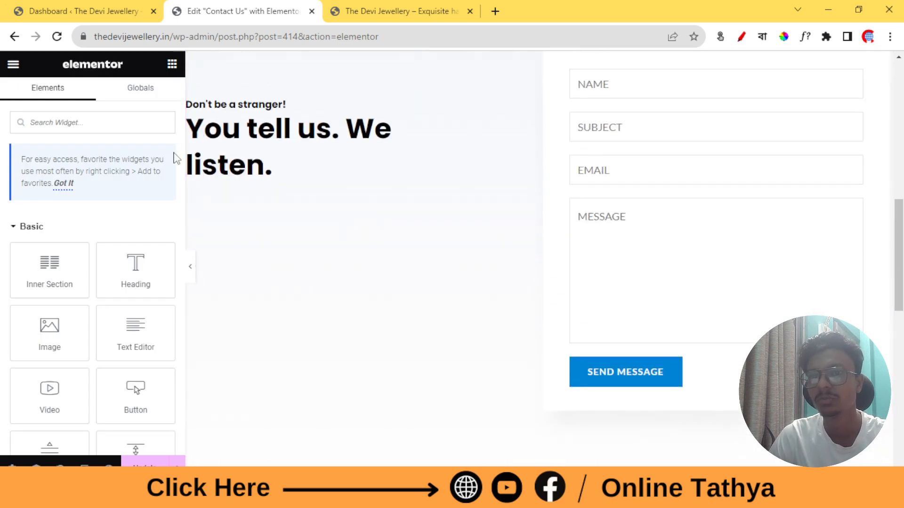
Add a Google Maps widget under the heading and clear its location
{"action": "left_click", "coordinate": [52, 127]}
{"action": "type", "text": "google"}
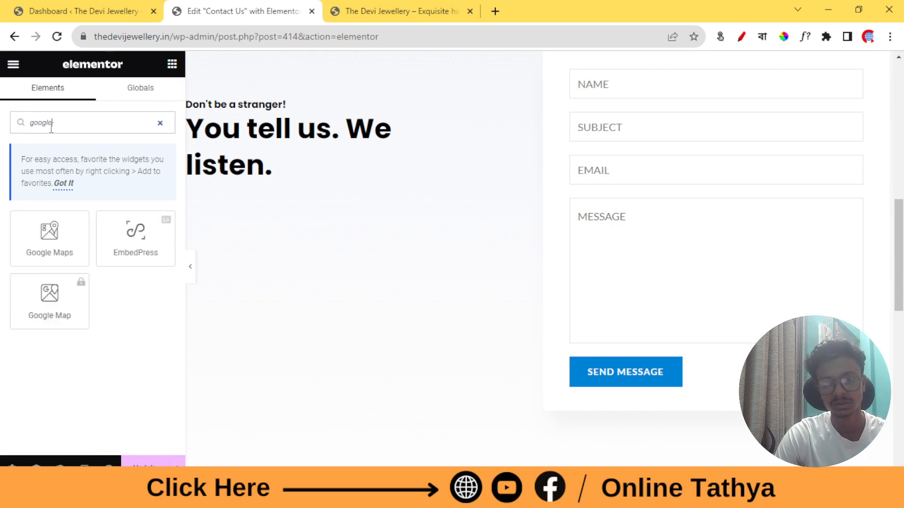
{"action": "left_click_drag", "start_coordinate": [51, 235], "coordinate": [347, 207]}
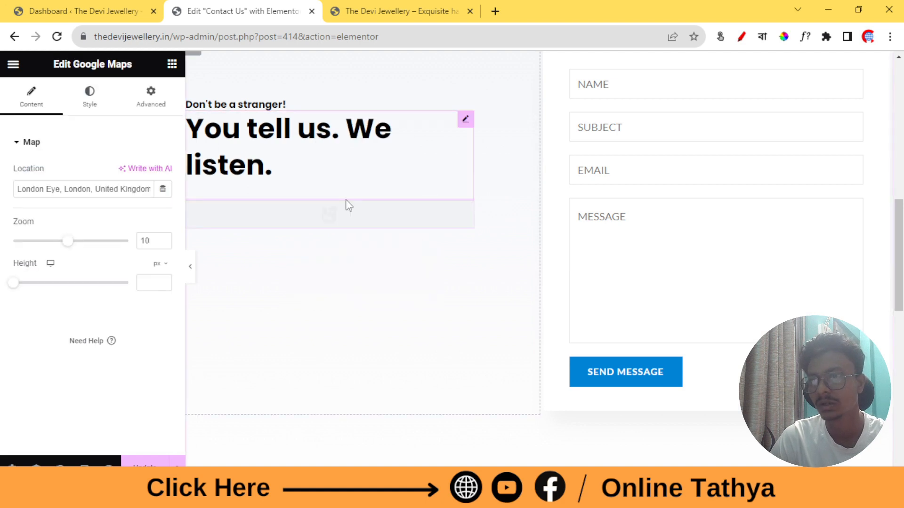
{"action": "scroll", "coordinate": [408, 267], "scroll_direction": "down", "scroll_amount": 1}
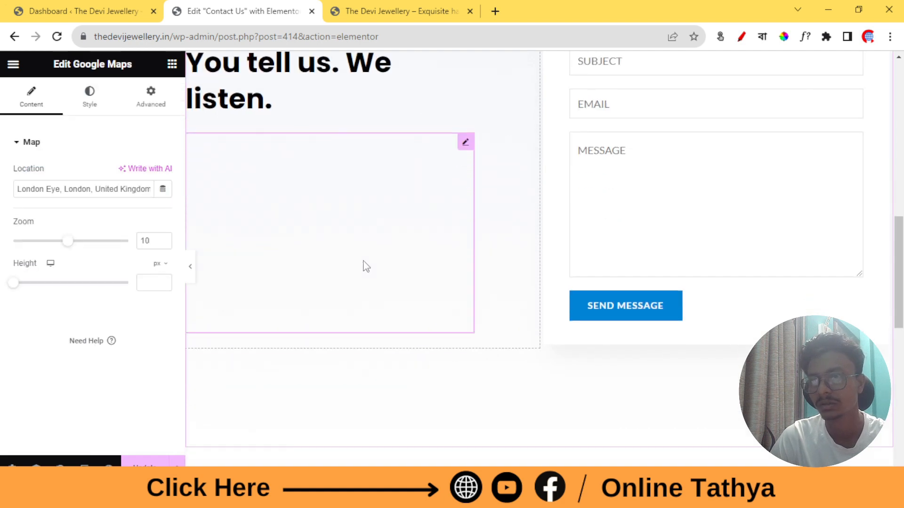
{"action": "triple_click", "coordinate": [71, 189]}
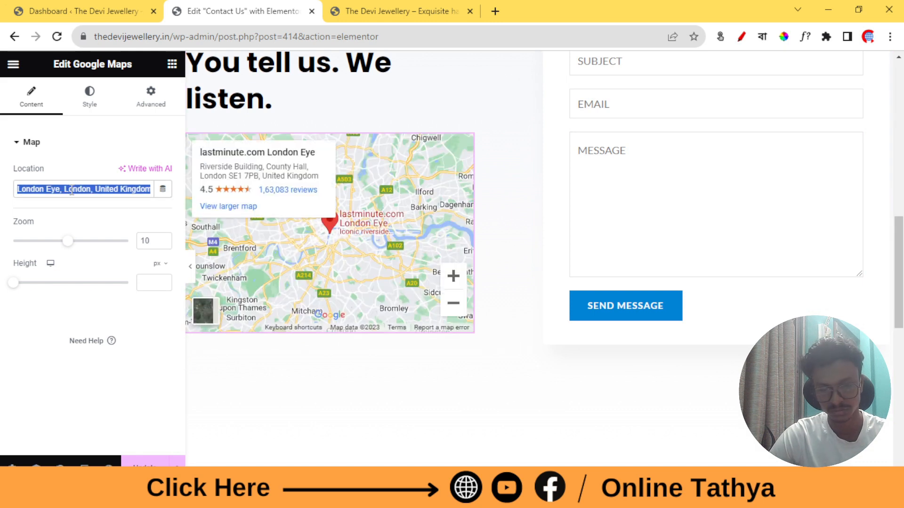
{"action": "key", "text": "BackSpace"}
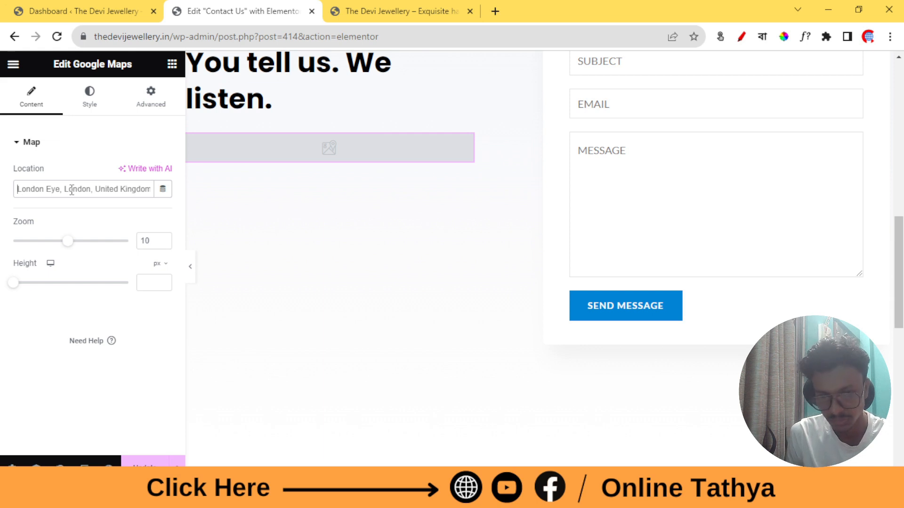
{"action": "triple_click", "coordinate": [71, 189]}
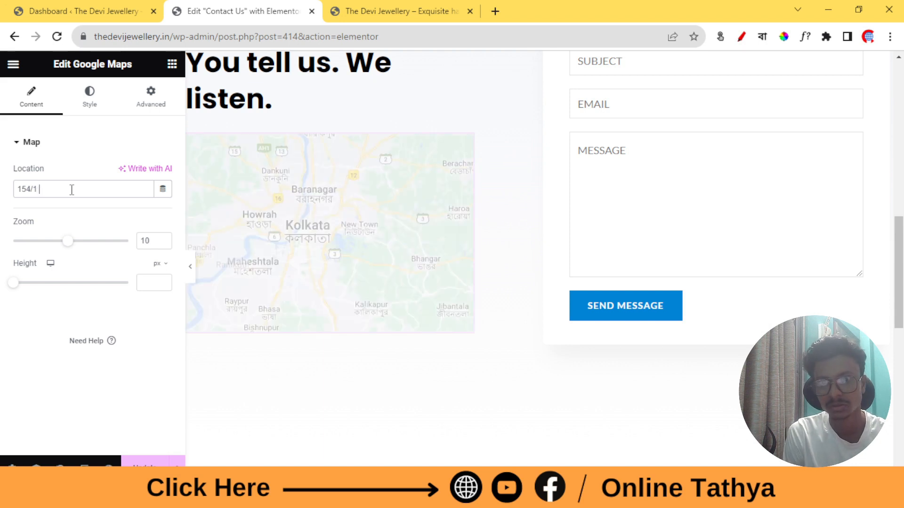
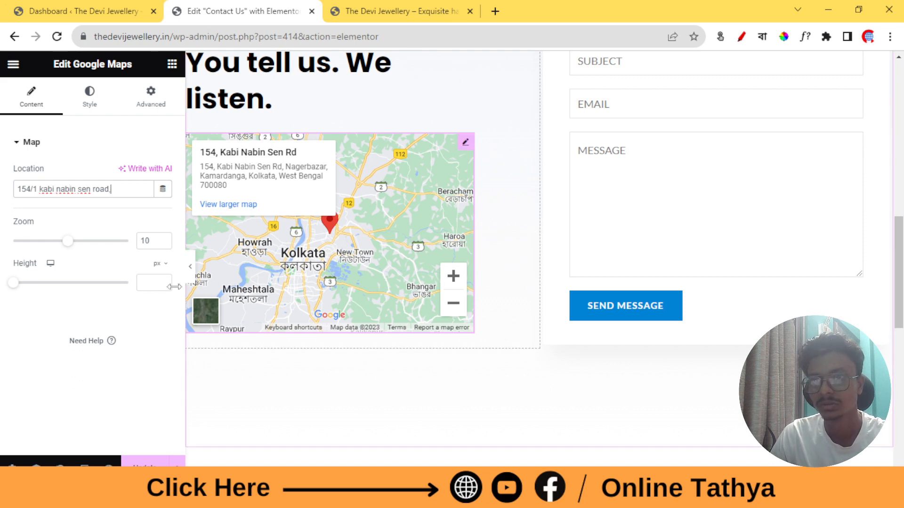
{"action": "left_click", "coordinate": [67, 242]}
{"action": "left_click_drag", "start_coordinate": [67, 243], "coordinate": [80, 244]}
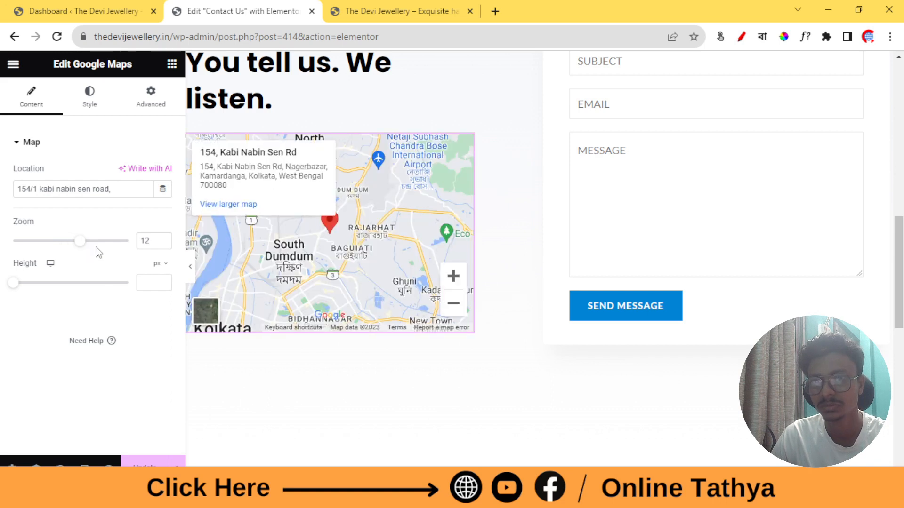
{"action": "left_click_drag", "start_coordinate": [86, 246], "coordinate": [93, 247]}
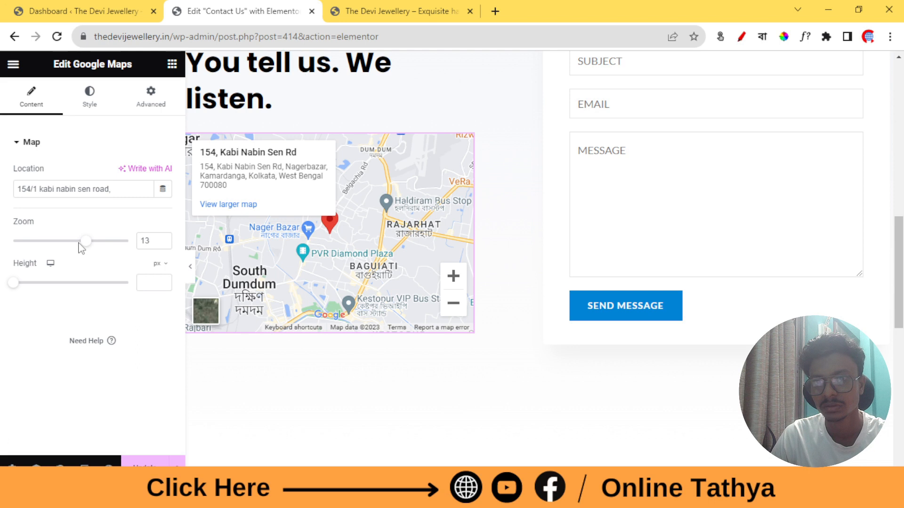
{"action": "left_click", "coordinate": [148, 238]}
{"action": "key", "text": "BackSpace"}
{"action": "type", "text": "0"}
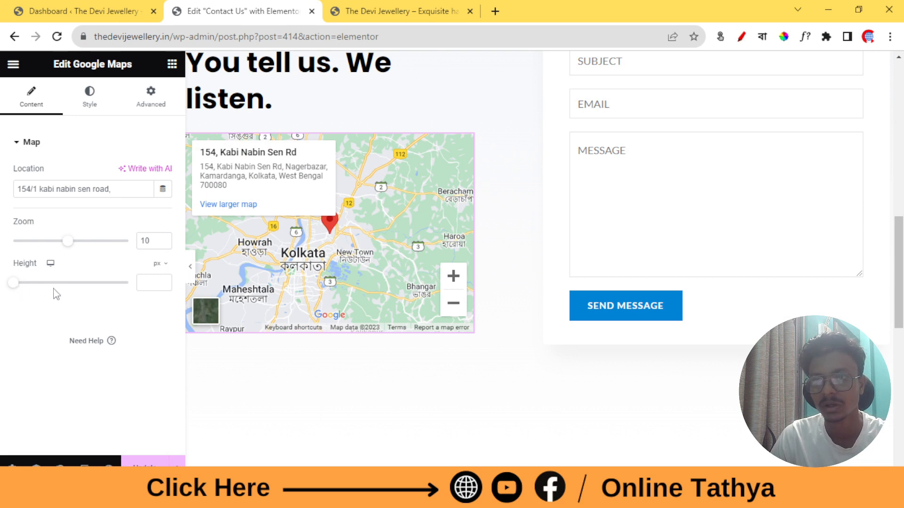
Test a smaller map height, then undo it back to the default height
{"action": "left_click", "coordinate": [27, 283]}
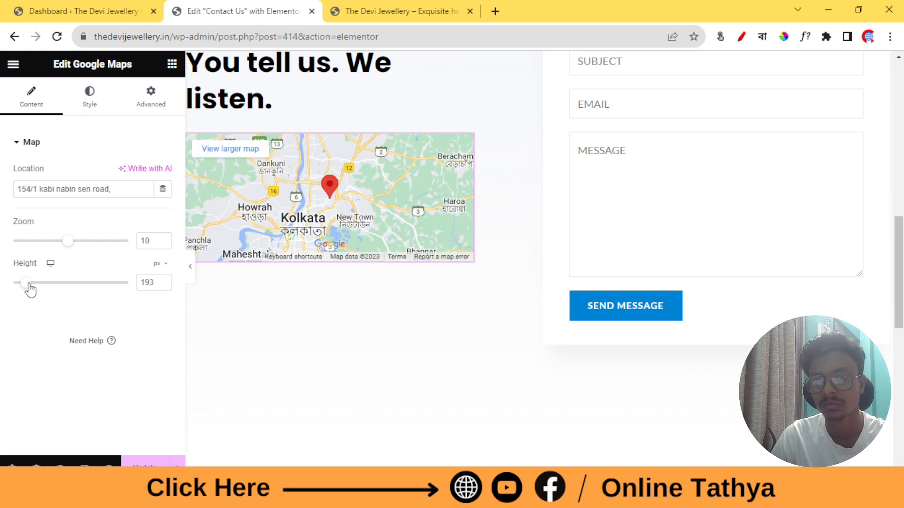
{"action": "left_click_drag", "start_coordinate": [27, 283], "coordinate": [2, 285]}
{"action": "scroll", "coordinate": [190, 295], "scroll_direction": "up", "scroll_amount": 3}
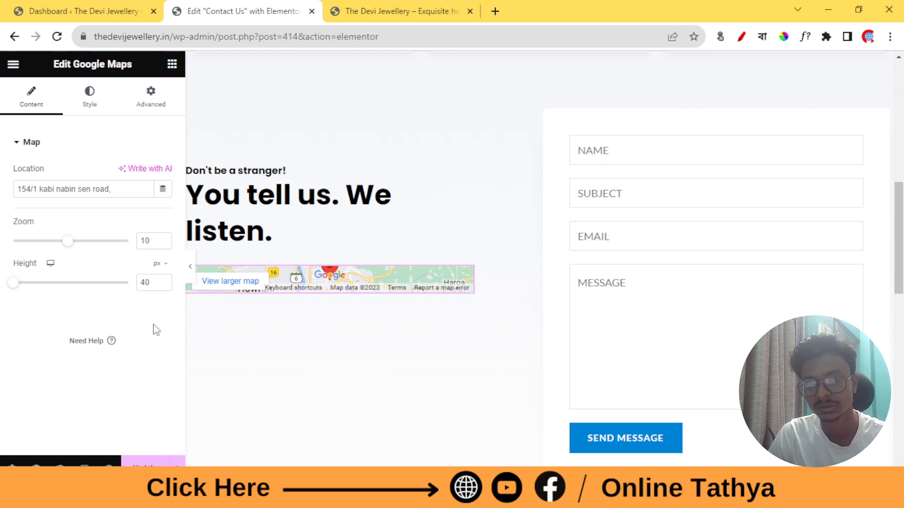
{"action": "key", "text": "ctrl+z"}
{"action": "key", "text": "ctrl+z"}
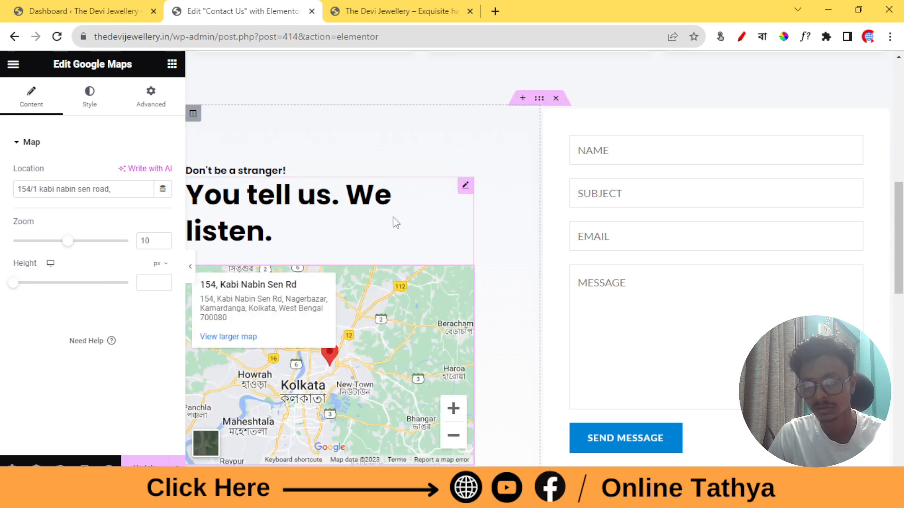
{"action": "scroll", "coordinate": [377, 226], "scroll_direction": "down", "scroll_amount": 4}
Review the map's Style settings for the Normal and Hover states
{"action": "left_click", "coordinate": [90, 105]}
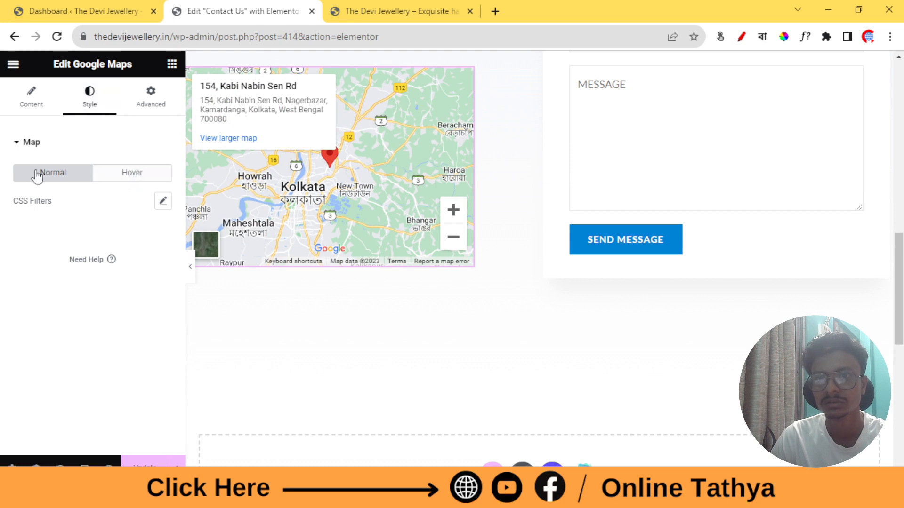
{"action": "left_click", "coordinate": [127, 175]}
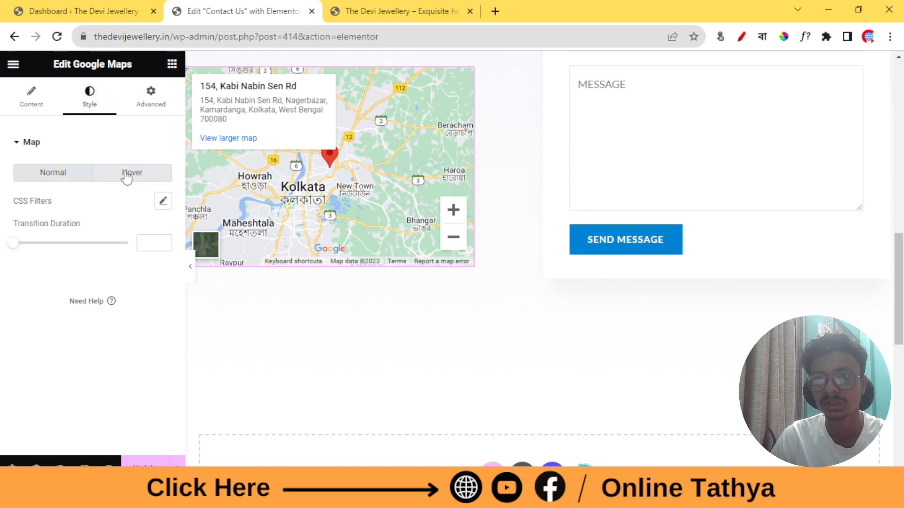
{"action": "left_click", "coordinate": [66, 186]}
{"action": "scroll", "coordinate": [513, 214], "scroll_direction": "up", "scroll_amount": 3}
{"action": "scroll", "coordinate": [651, 238], "scroll_direction": "up", "scroll_amount": 3}
Delete the old shortcode form and place a Form widget in the empty right column
{"action": "right_click", "coordinate": [855, 211]}
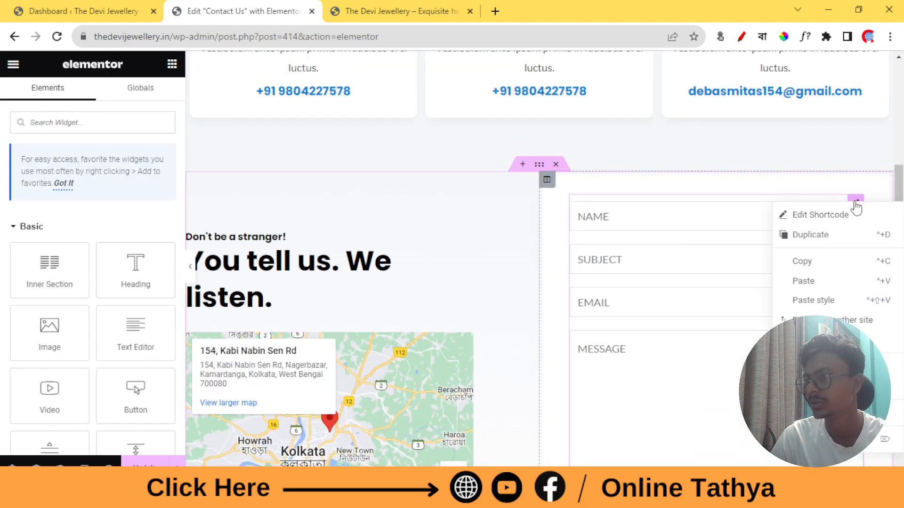
{"action": "left_click", "coordinate": [812, 439]}
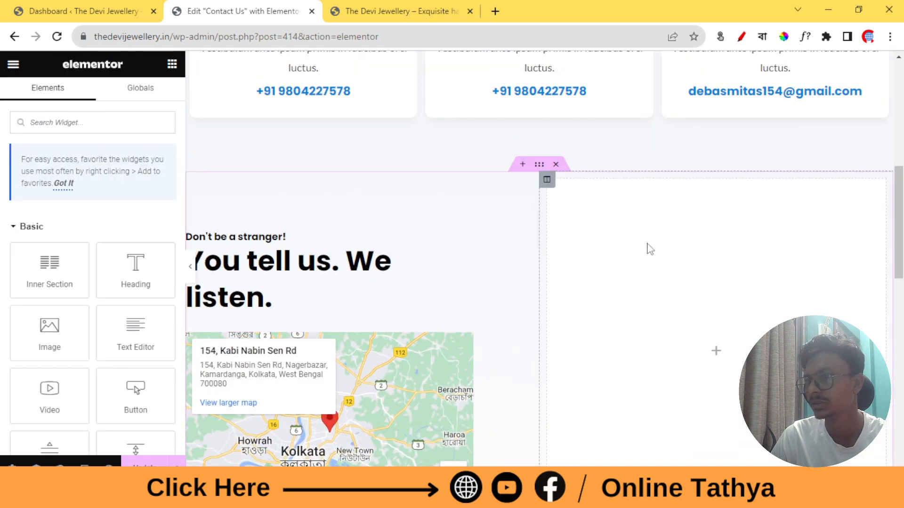
{"action": "scroll", "coordinate": [650, 249], "scroll_direction": "down", "scroll_amount": 3}
{"action": "left_click", "coordinate": [57, 119]}
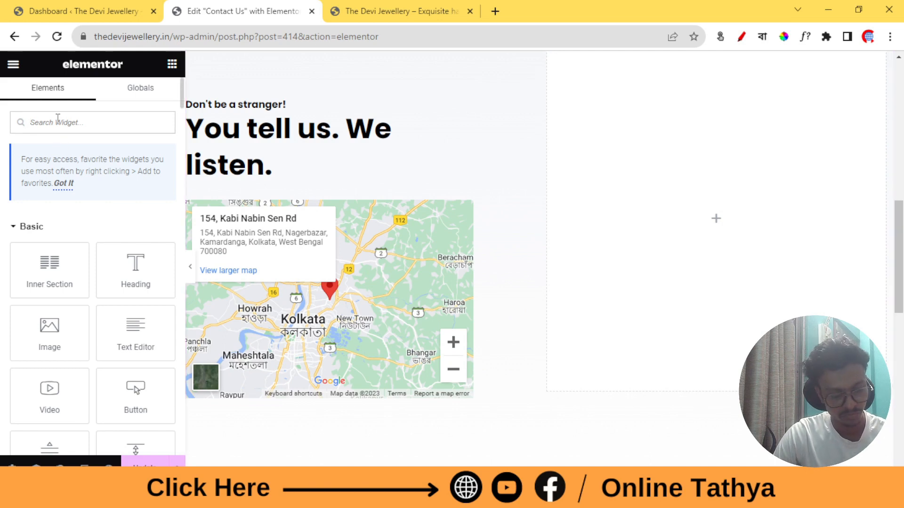
{"action": "type", "text": "form"}
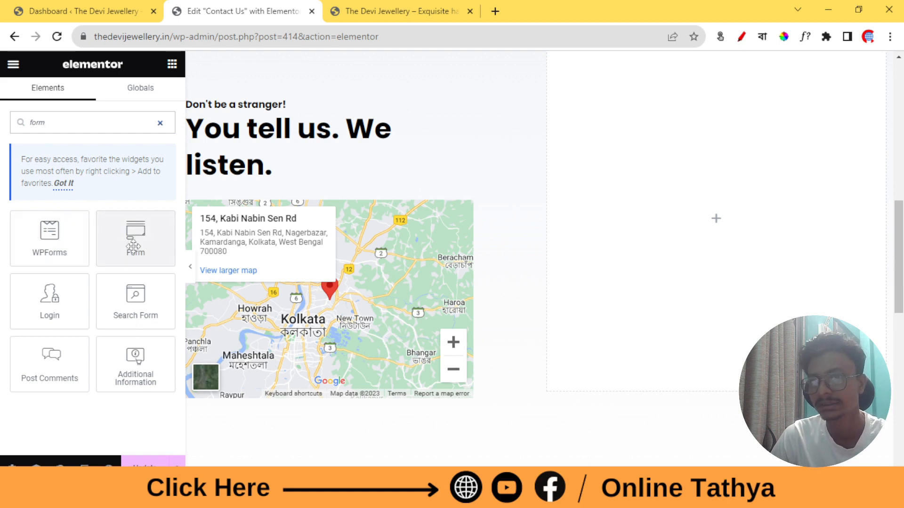
{"action": "left_click_drag", "start_coordinate": [127, 245], "coordinate": [722, 207]}
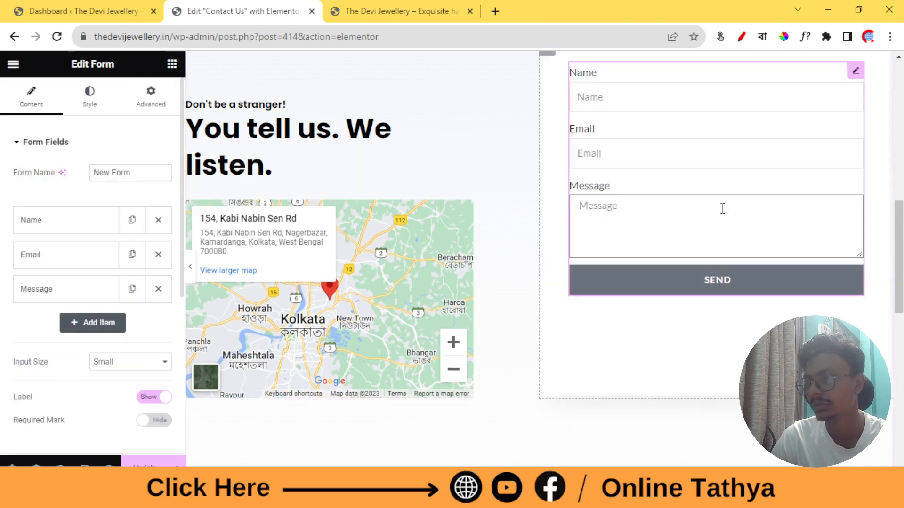
{"action": "scroll", "coordinate": [713, 214], "scroll_direction": "down", "scroll_amount": 1}
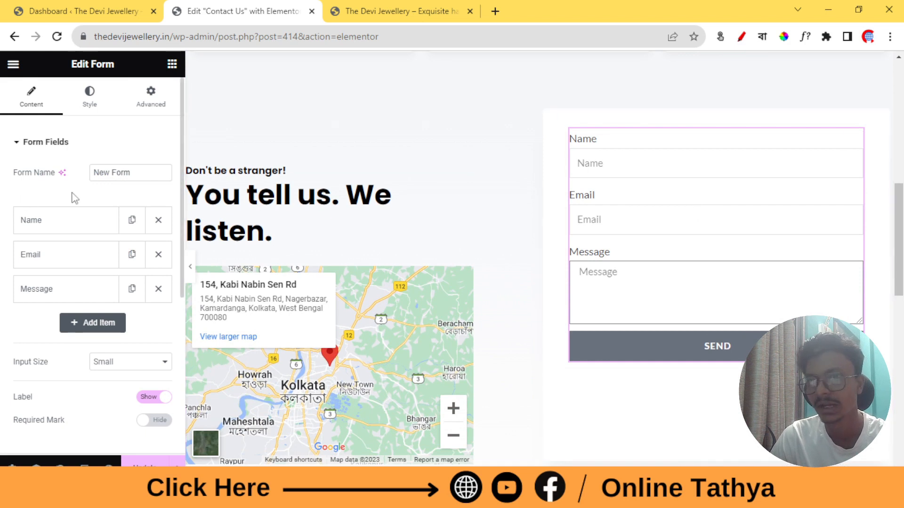
Rename the form from 'New Form' to 'Contact Us Form'
{"action": "double_click", "coordinate": [102, 173]}
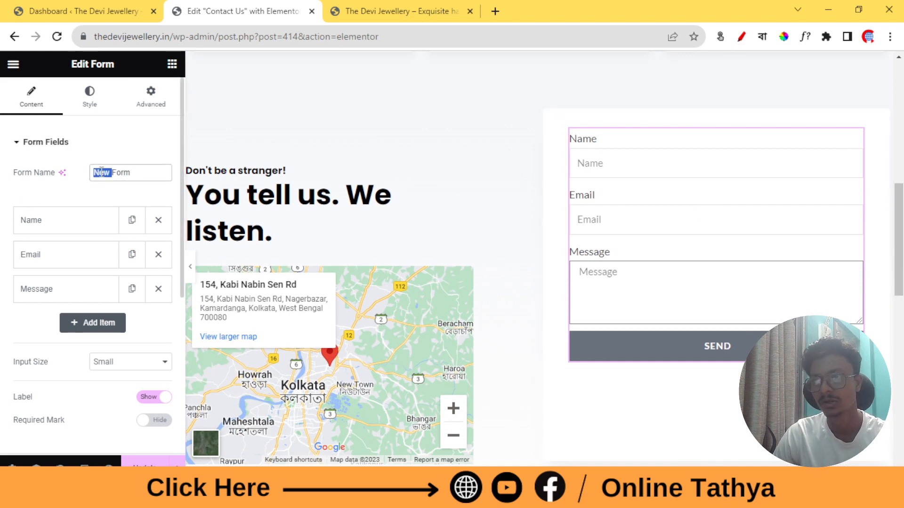
{"action": "type", "text": "ontac"}
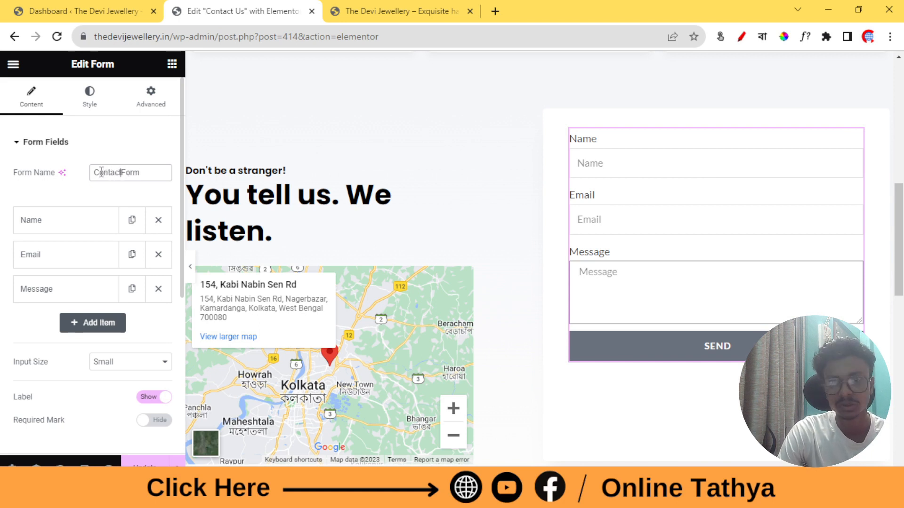
{"action": "type", "text": "t Us"}
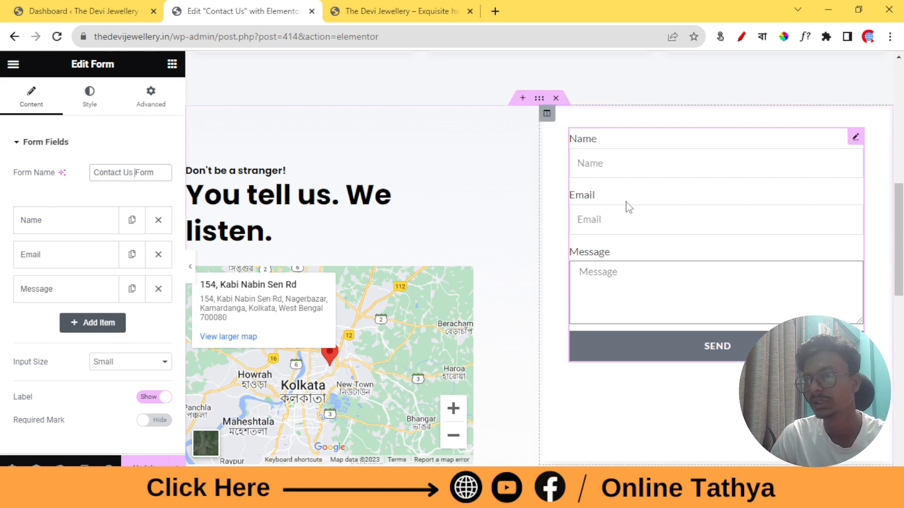
{"action": "scroll", "coordinate": [625, 207], "scroll_direction": "up", "scroll_amount": 3}
{"action": "scroll", "coordinate": [625, 208], "scroll_direction": "down", "scroll_amount": 1}
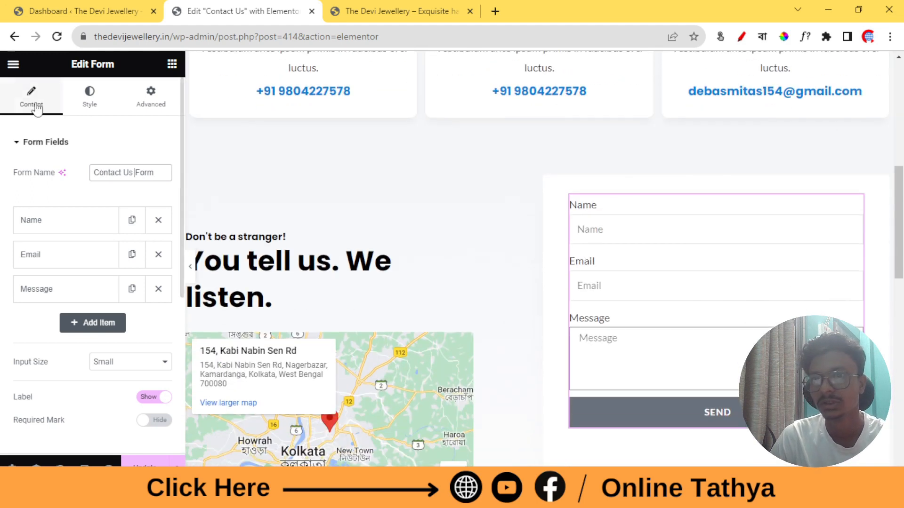
{"action": "left_click", "coordinate": [172, 64]}
Add a Heading widget above the form with the title 'Contact Us'
{"action": "left_click_drag", "start_coordinate": [141, 277], "coordinate": [658, 199]}
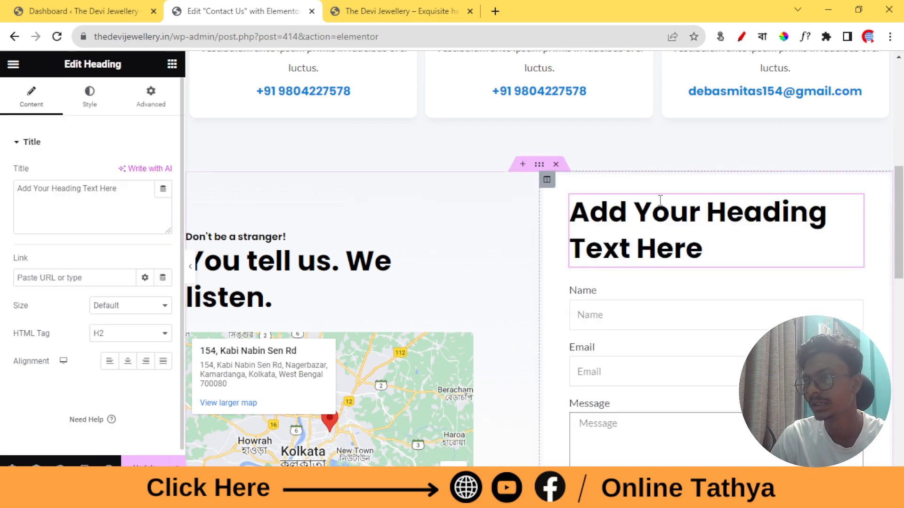
{"action": "scroll", "coordinate": [638, 237], "scroll_direction": "down", "scroll_amount": 2}
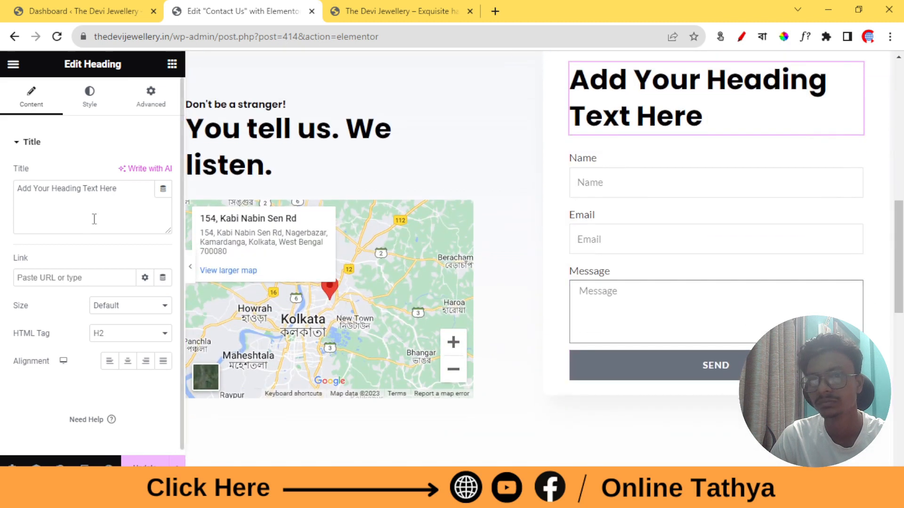
{"action": "left_click", "coordinate": [88, 198]}
{"action": "key", "text": "ctrl+a"}
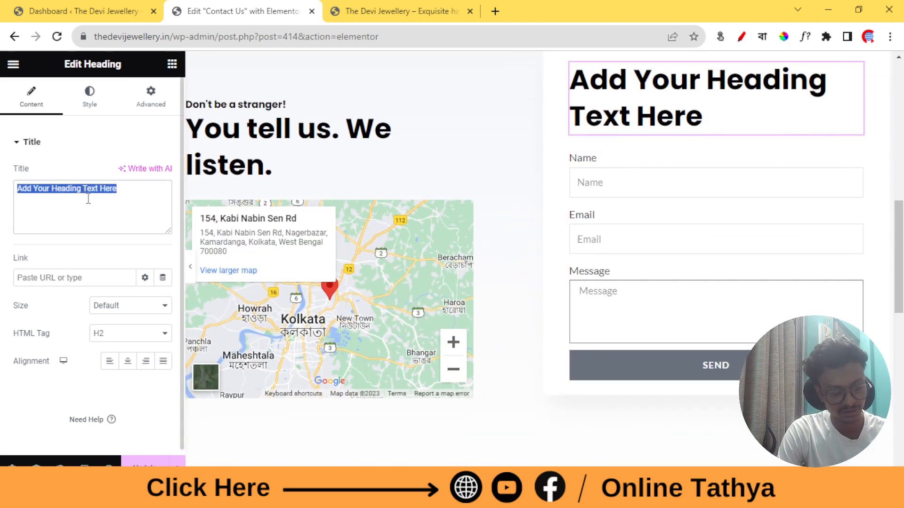
{"action": "type", "text": "Cont"}
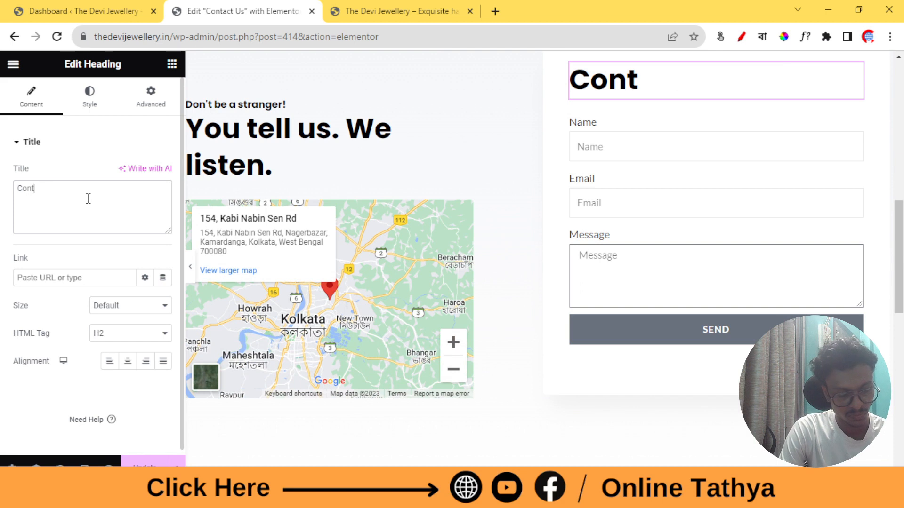
{"action": "type", "text": "act Us"}
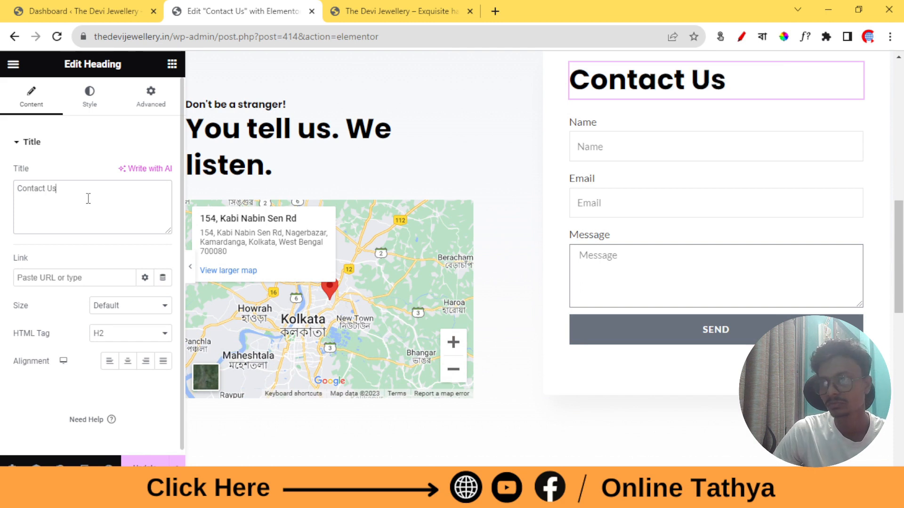
{"action": "scroll", "coordinate": [624, 134], "scroll_direction": "up", "scroll_amount": 2}
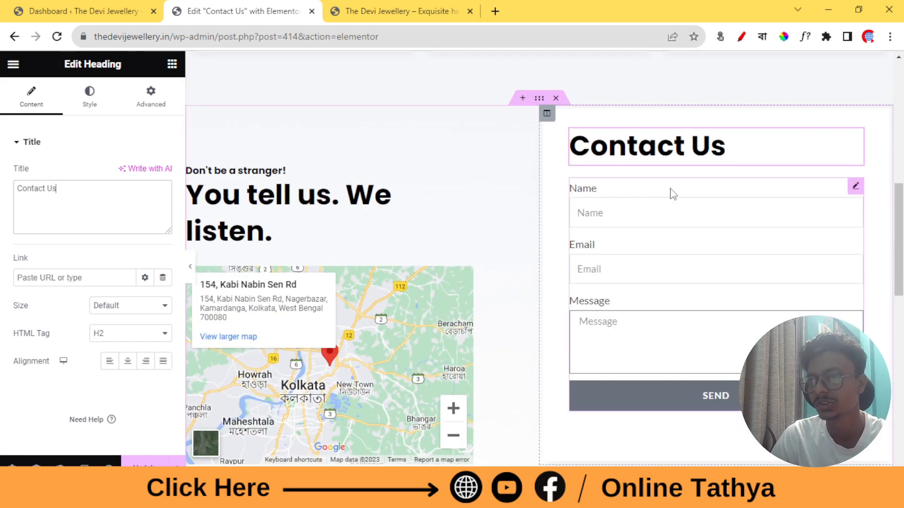
{"action": "scroll", "coordinate": [668, 201], "scroll_direction": "up", "scroll_amount": 3}
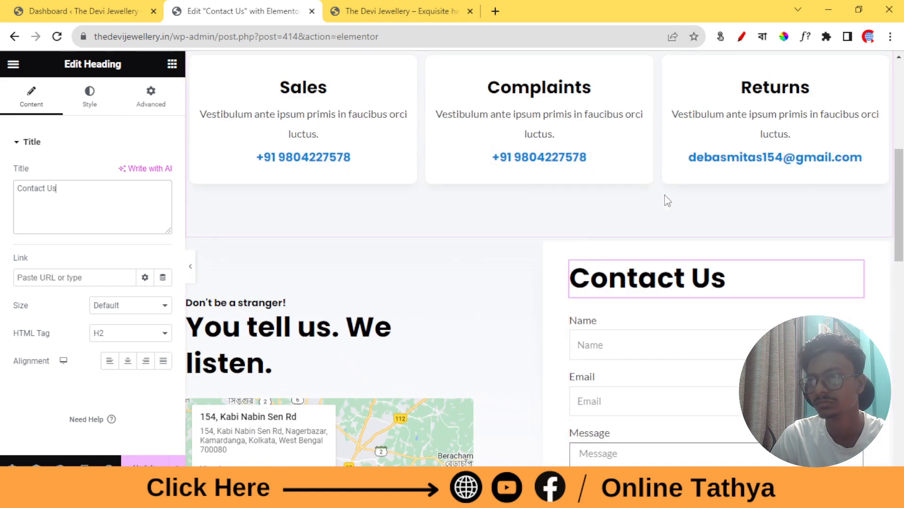
{"action": "scroll", "coordinate": [661, 197], "scroll_direction": "down", "scroll_amount": 2}
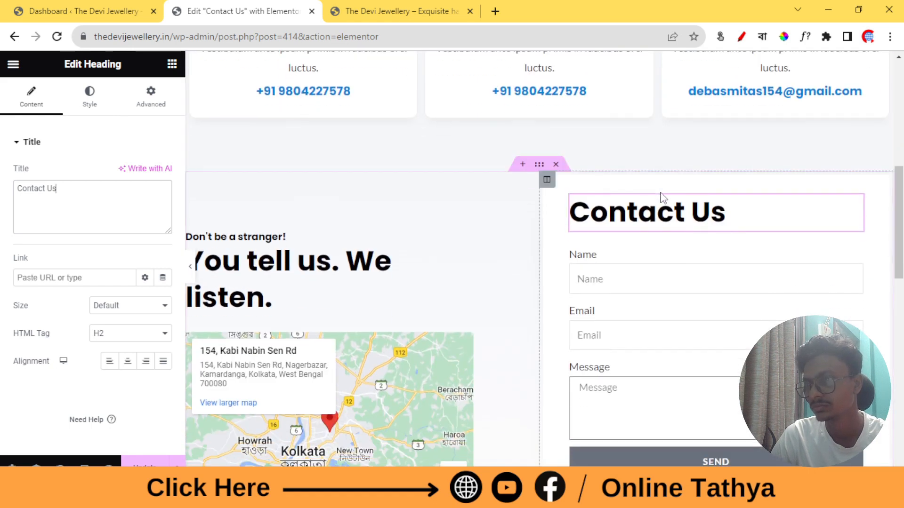
{"action": "scroll", "coordinate": [657, 196], "scroll_direction": "down", "scroll_amount": 2}
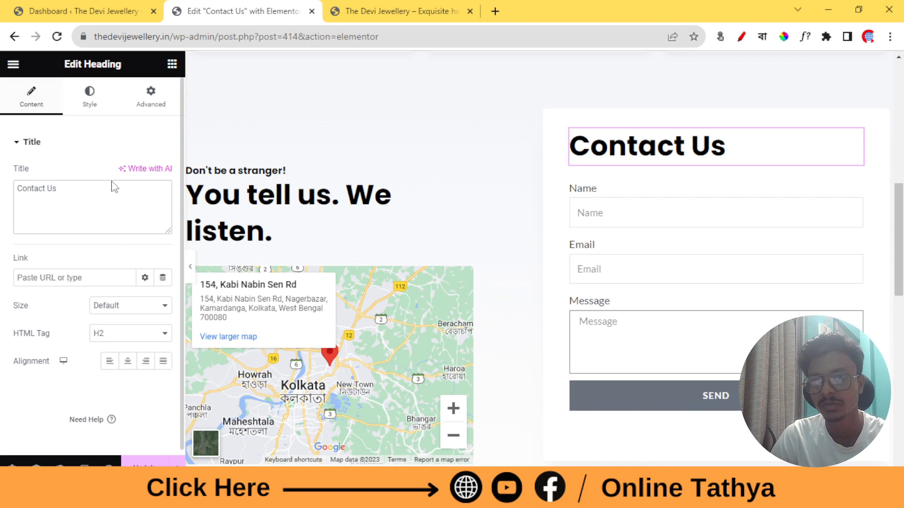
Keep the form's Name field as Text and relabel it 'Full Name'
{"action": "left_click", "coordinate": [698, 215]}
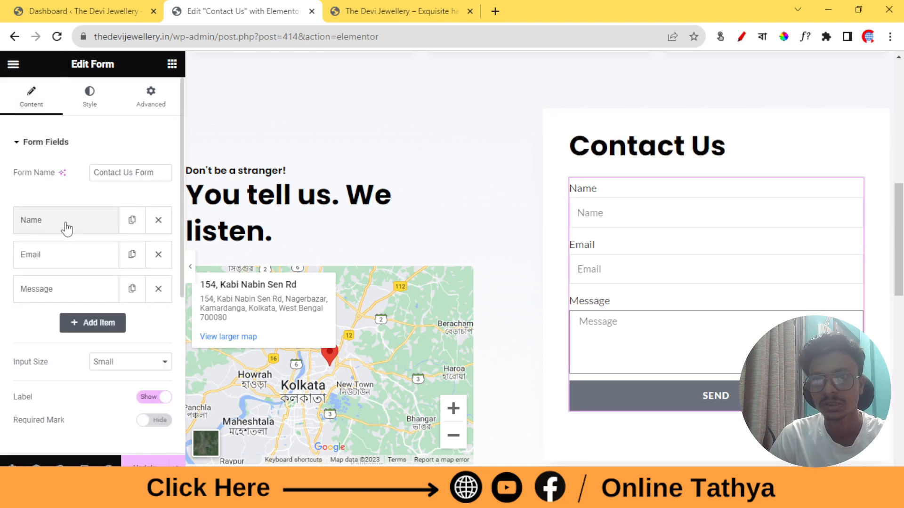
{"action": "scroll", "coordinate": [64, 229], "scroll_direction": "down", "scroll_amount": 2}
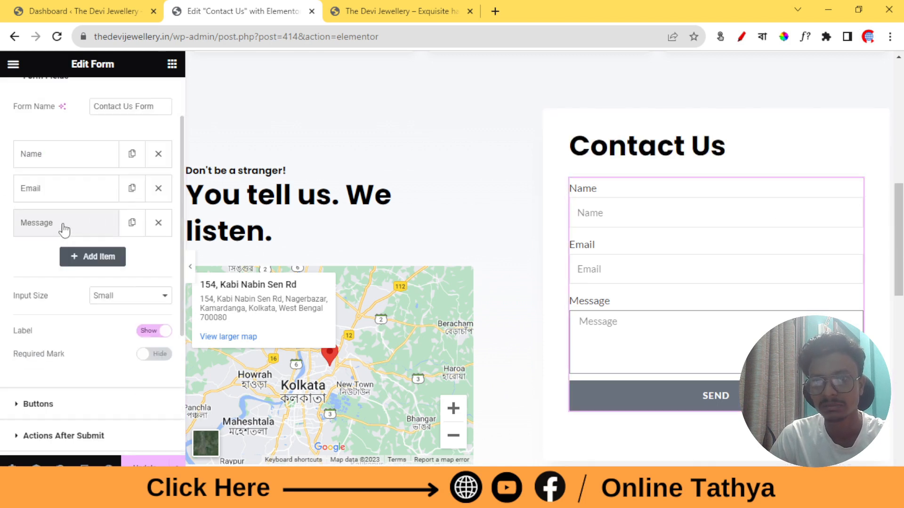
{"action": "left_click", "coordinate": [62, 159]}
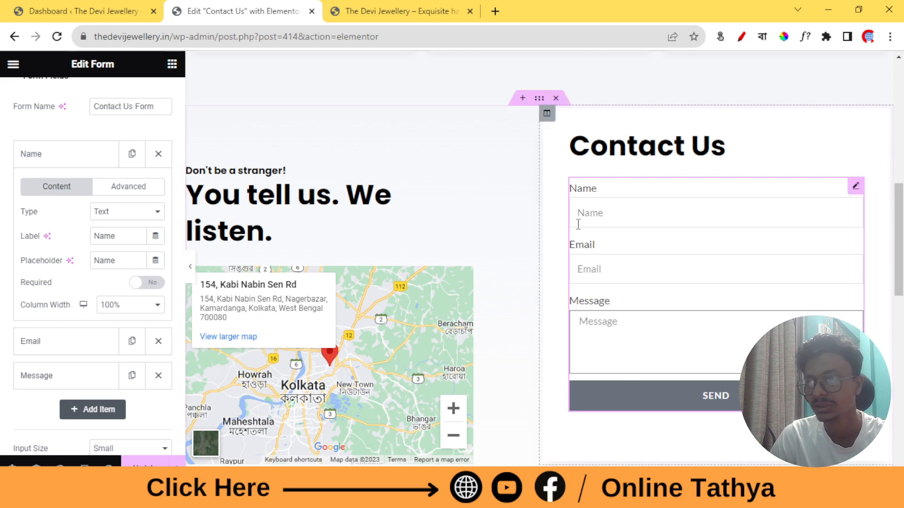
{"action": "left_click", "coordinate": [148, 218]}
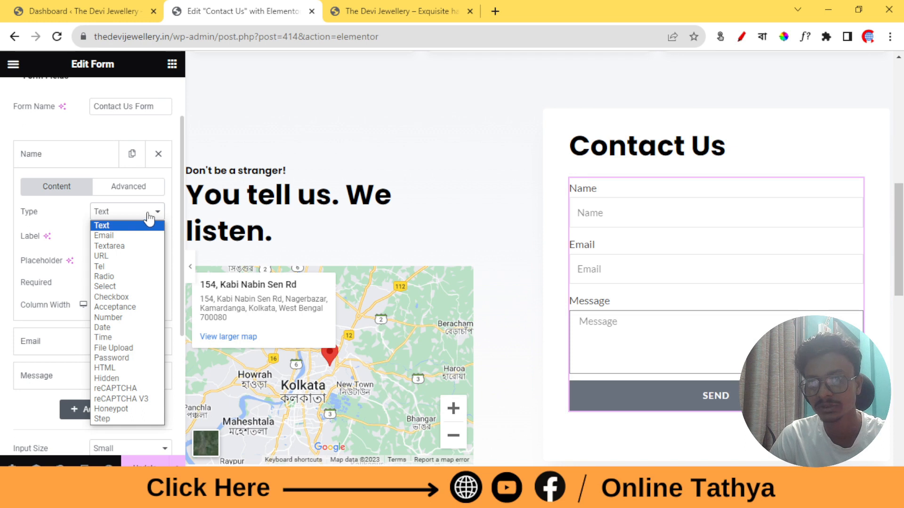
{"action": "left_click", "coordinate": [147, 218]}
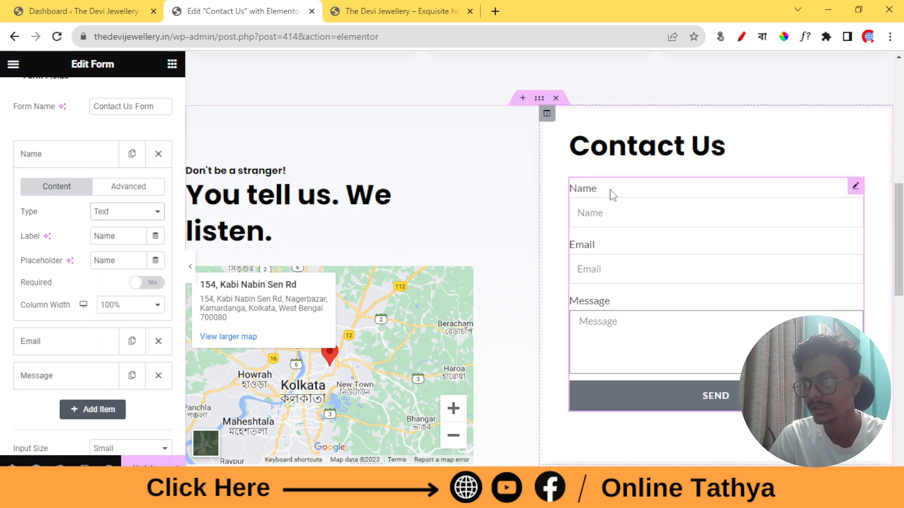
{"action": "left_click", "coordinate": [122, 234]}
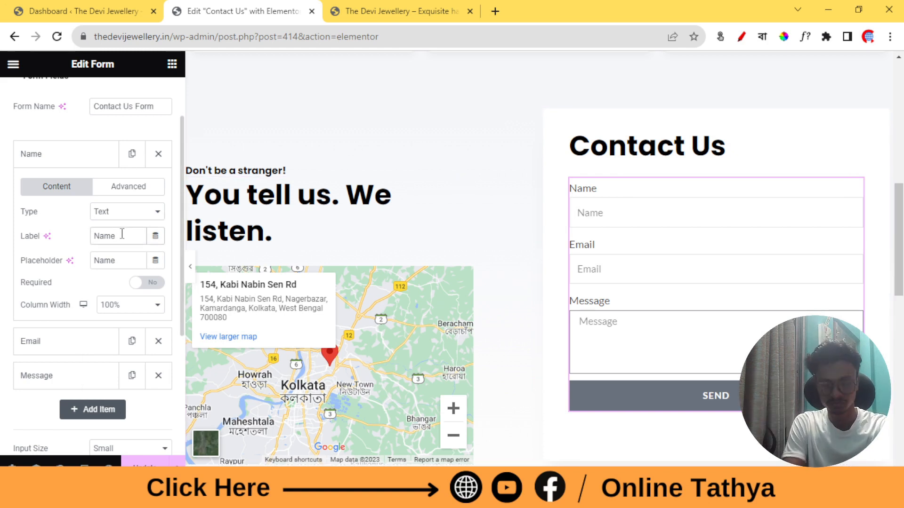
{"action": "key", "text": "Home"}
{"action": "type", "text": "Full"}
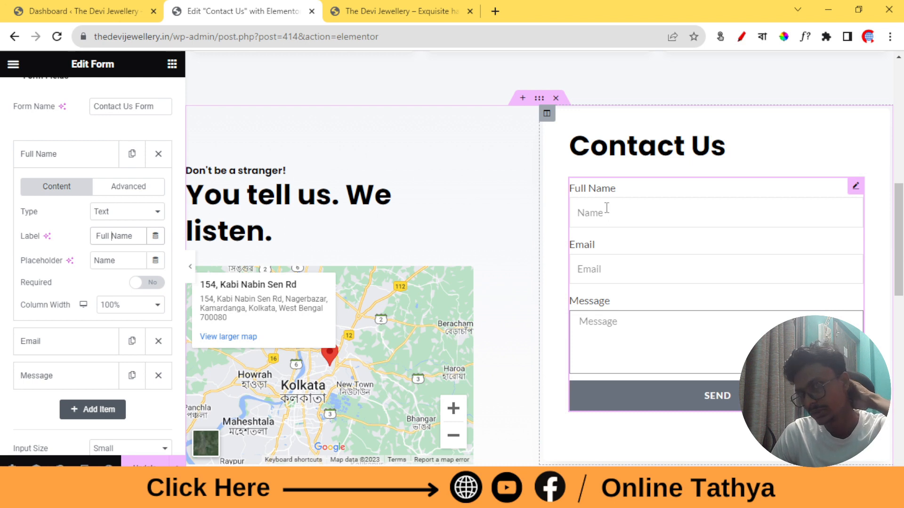
Give the Full Name field the placeholder 'Enter your Full Name' and make it required
{"action": "double_click", "coordinate": [112, 265]}
{"action": "key", "text": "BackSpace"}
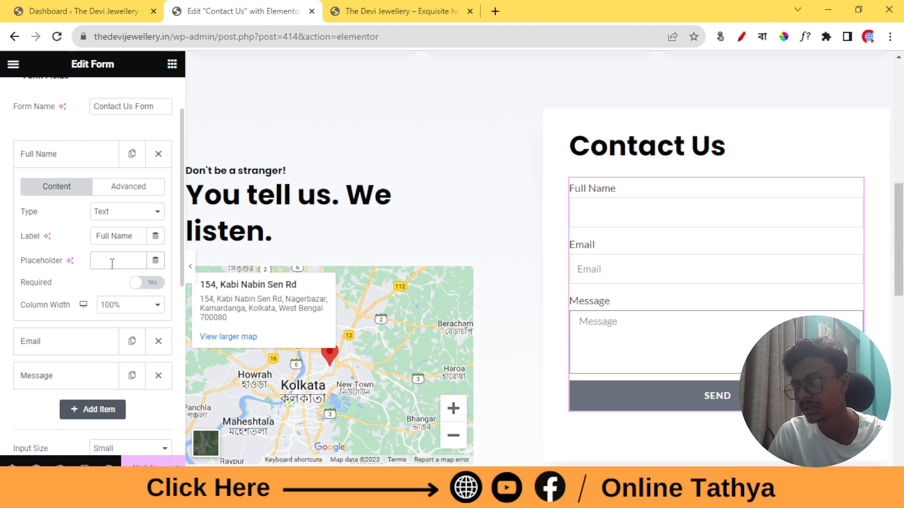
{"action": "key", "text": "ctrl+z"}
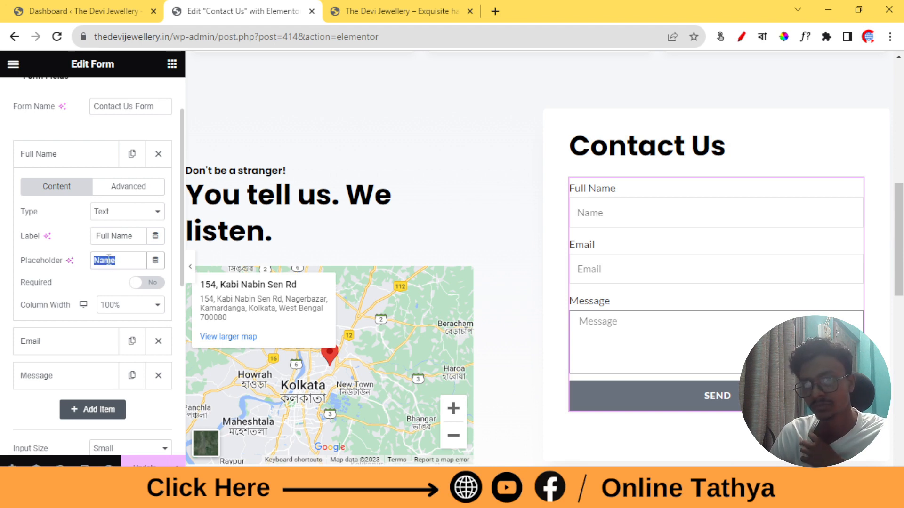
{"action": "left_click", "coordinate": [97, 264]}
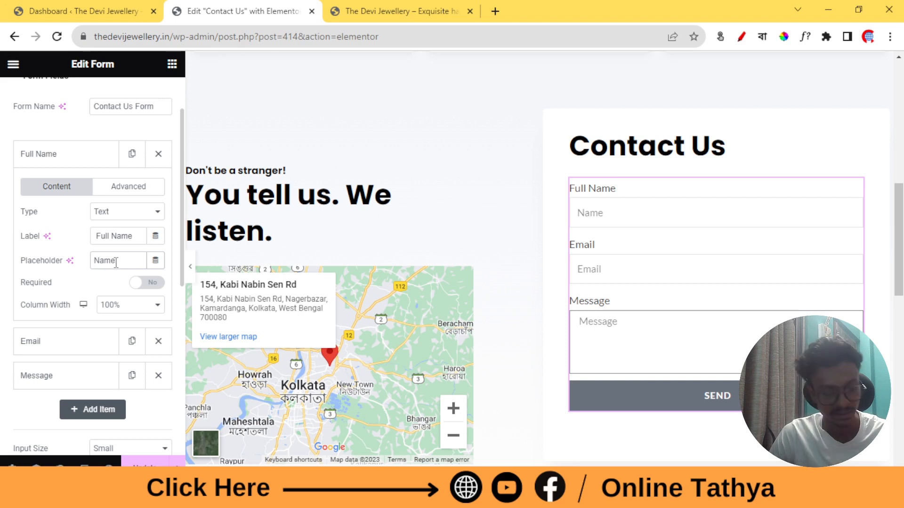
{"action": "type", "text": "Enter "}
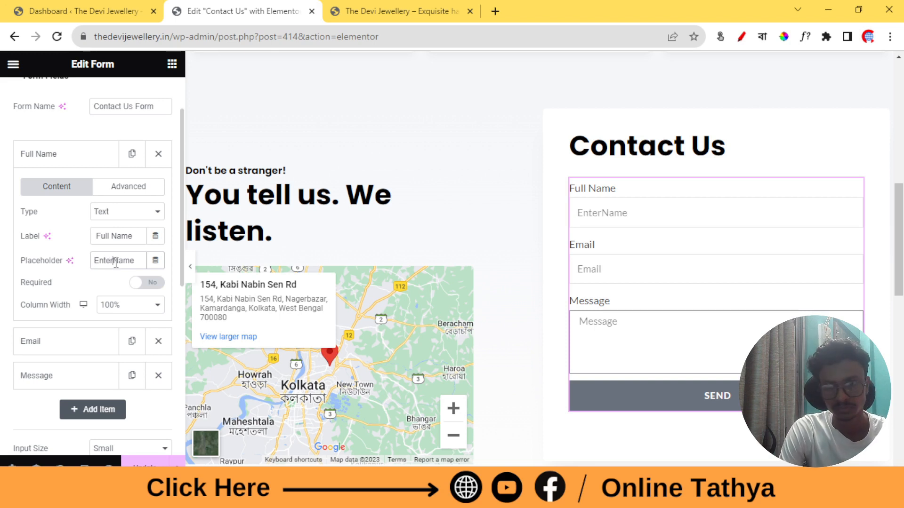
{"action": "type", "text": "your "}
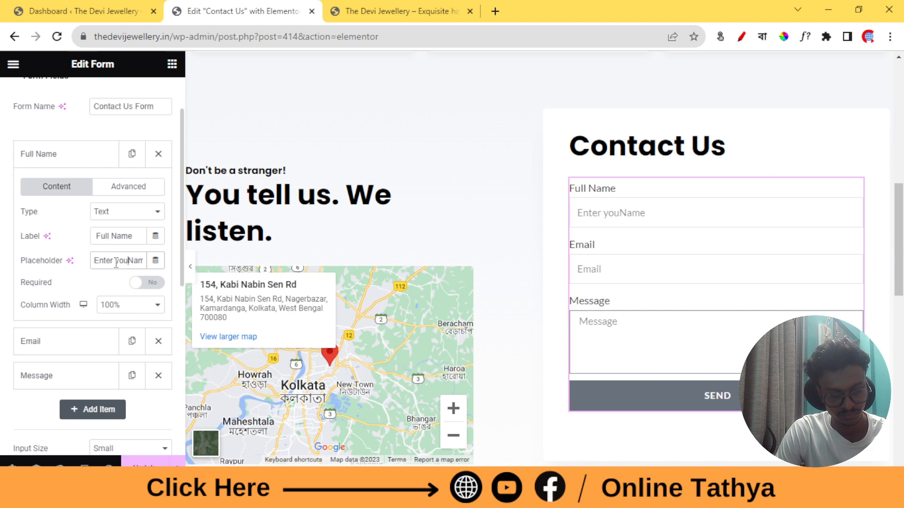
{"action": "type", "text": "Fu"}
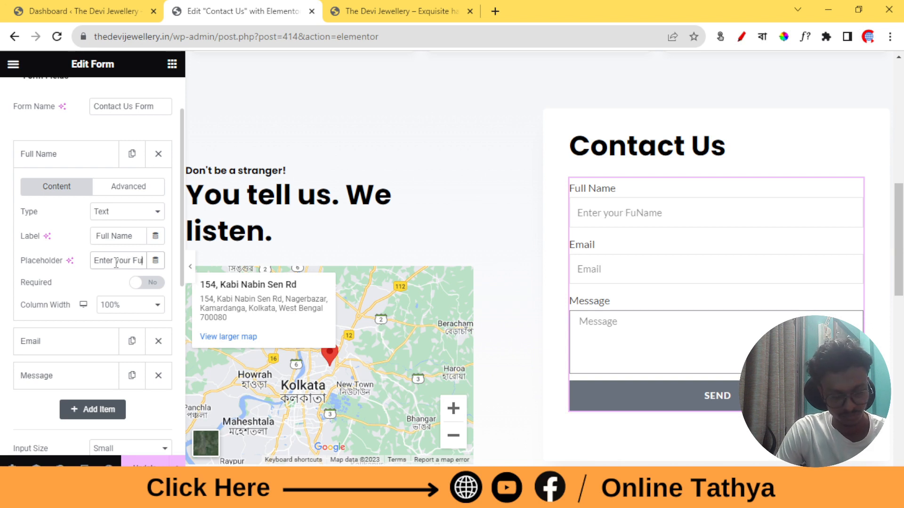
{"action": "type", "text": "ll"}
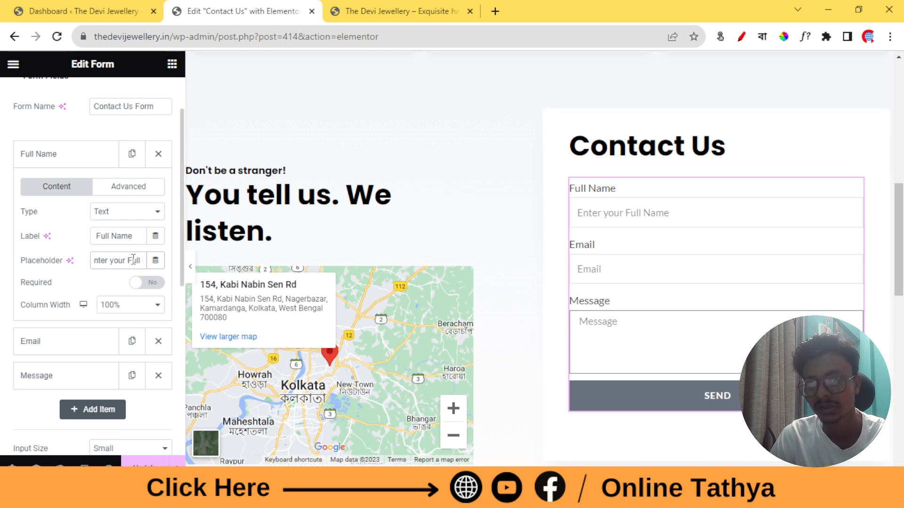
{"action": "left_click", "coordinate": [157, 284]}
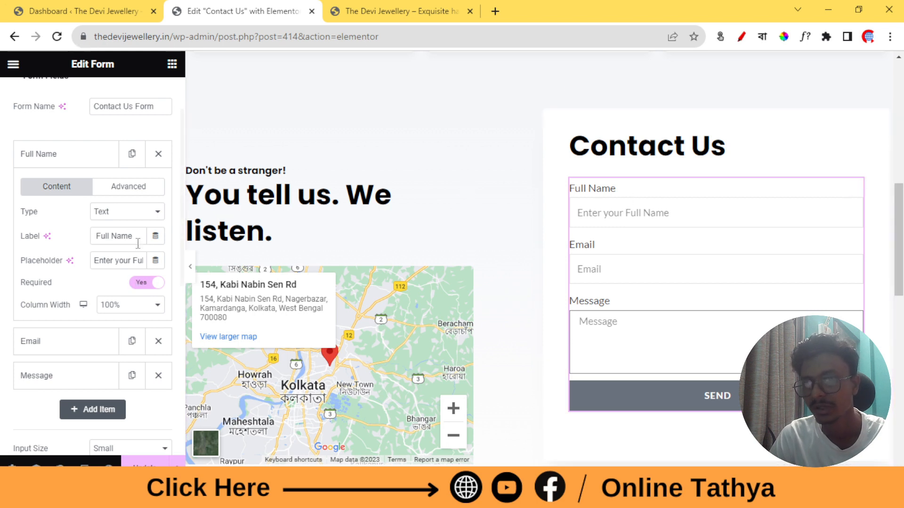
{"action": "left_click", "coordinate": [55, 163]}
{"action": "left_click", "coordinate": [52, 197]}
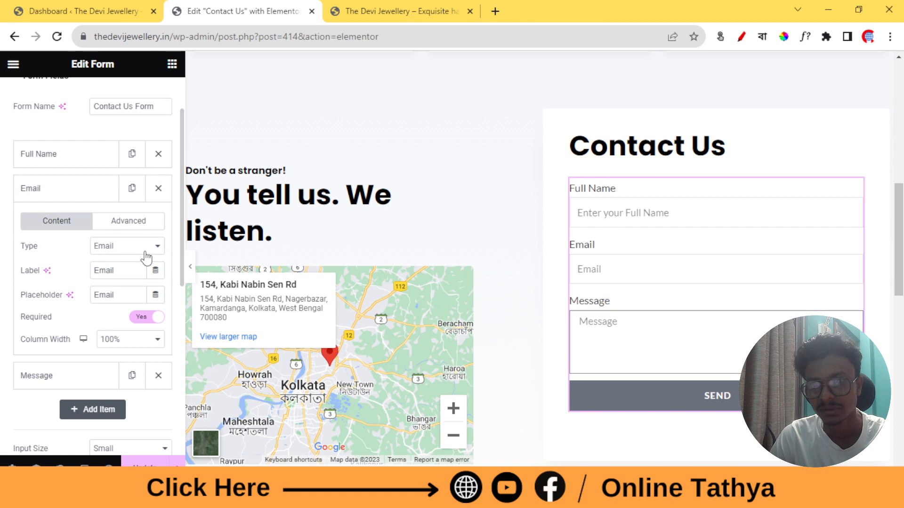
Change the Email field's placeholder to 'Enter your Email'
{"action": "left_click", "coordinate": [122, 273]}
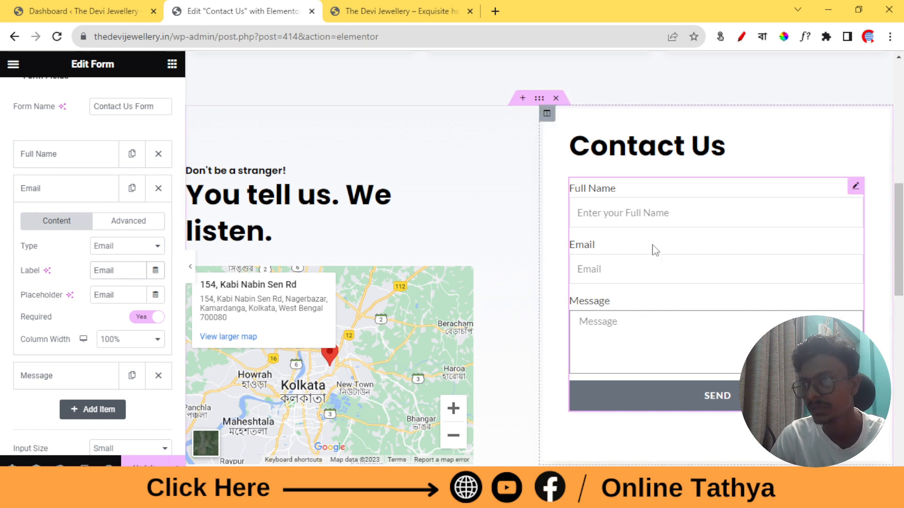
{"action": "left_click", "coordinate": [115, 296]}
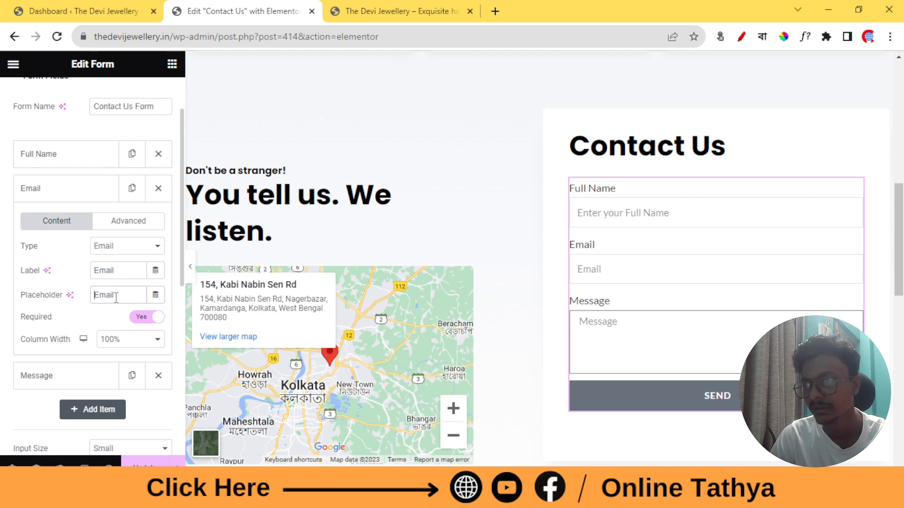
{"action": "type", "text": "Enter"}
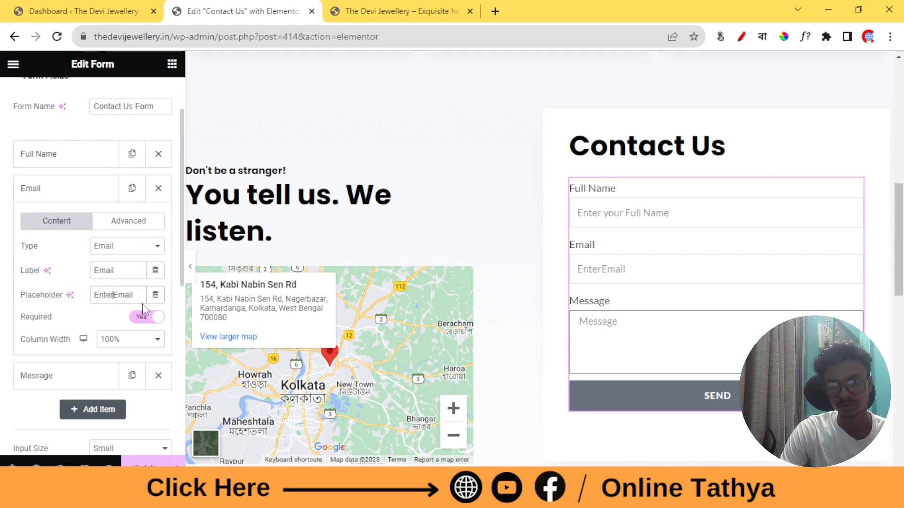
{"action": "type", "text": " your"}
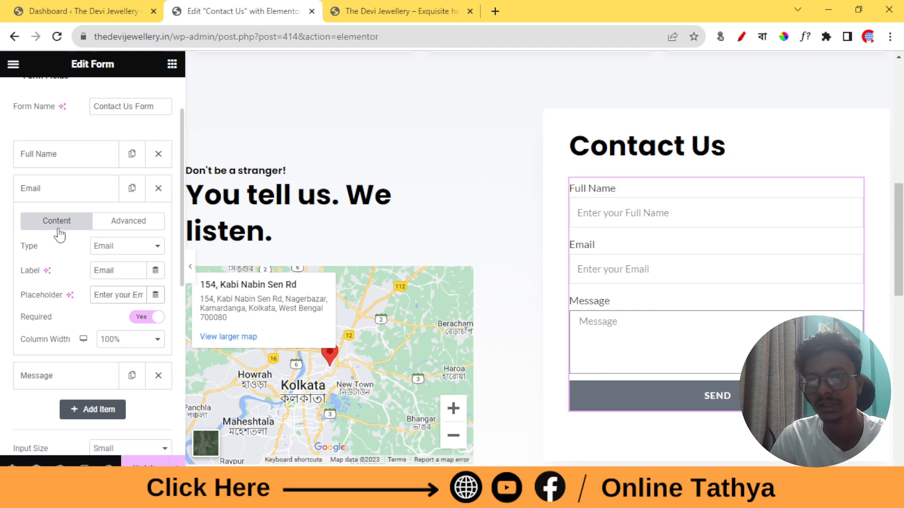
{"action": "left_click", "coordinate": [60, 197]}
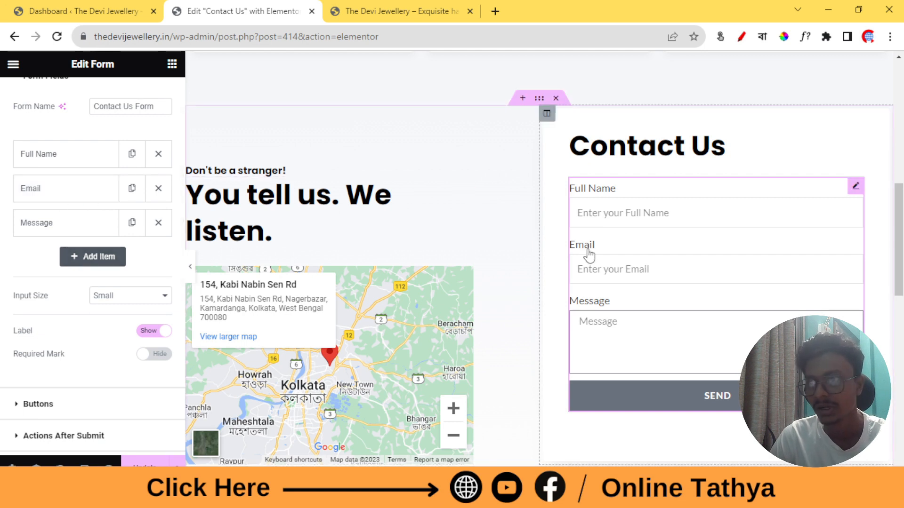
Add a Number-type field to the form and move it between Full Name and Email
{"action": "left_click", "coordinate": [98, 262]}
{"action": "scroll", "coordinate": [64, 259], "scroll_direction": "down", "scroll_amount": 1}
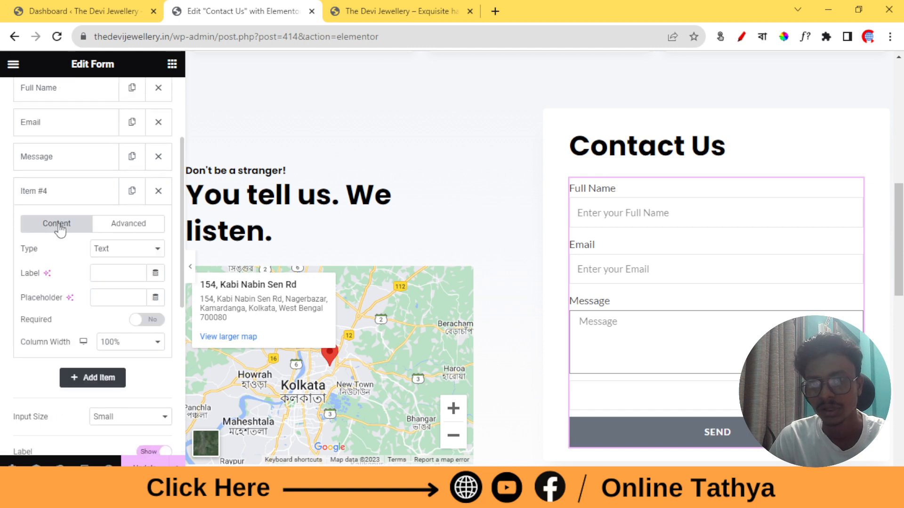
{"action": "left_click", "coordinate": [74, 193]}
{"action": "left_click", "coordinate": [75, 194]}
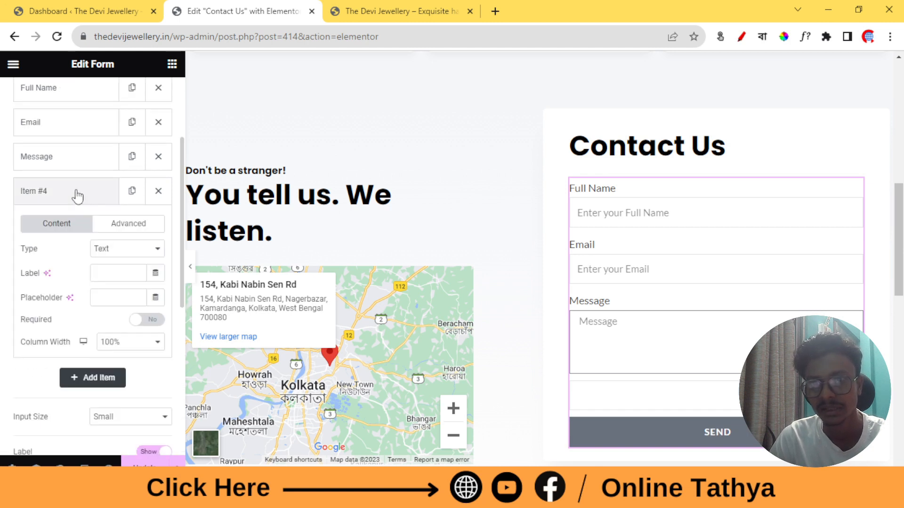
{"action": "left_click", "coordinate": [130, 255]}
{"action": "key", "text": "Down"}
{"action": "key", "text": "Down"}
{"action": "key", "text": "Down"}
{"action": "key", "text": "Down"}
{"action": "key", "text": "Down"}
{"action": "key", "text": "Down"}
{"action": "key", "text": "Down"}
{"action": "key", "text": "Down"}
{"action": "key", "text": "Down"}
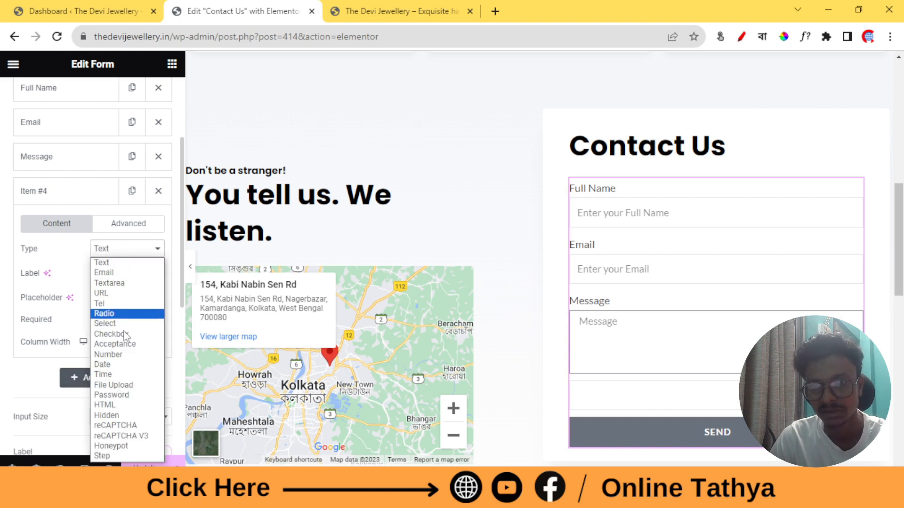
{"action": "key", "text": "Return"}
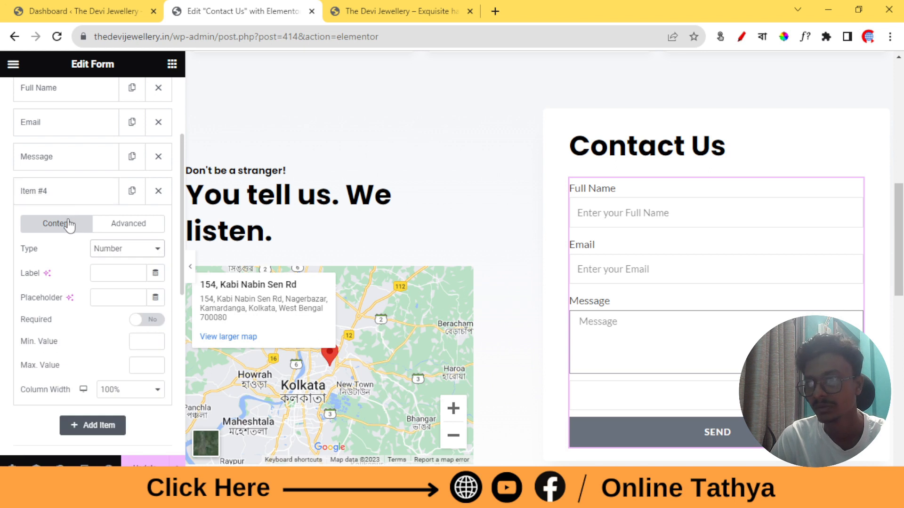
{"action": "scroll", "coordinate": [57, 230], "scroll_direction": "up", "scroll_amount": 2}
{"action": "left_click_drag", "start_coordinate": [38, 265], "coordinate": [44, 197]}
Label the new field 'Phone Number' with the placeholder 'Enter your mobile Number'
{"action": "left_click", "coordinate": [45, 196]}
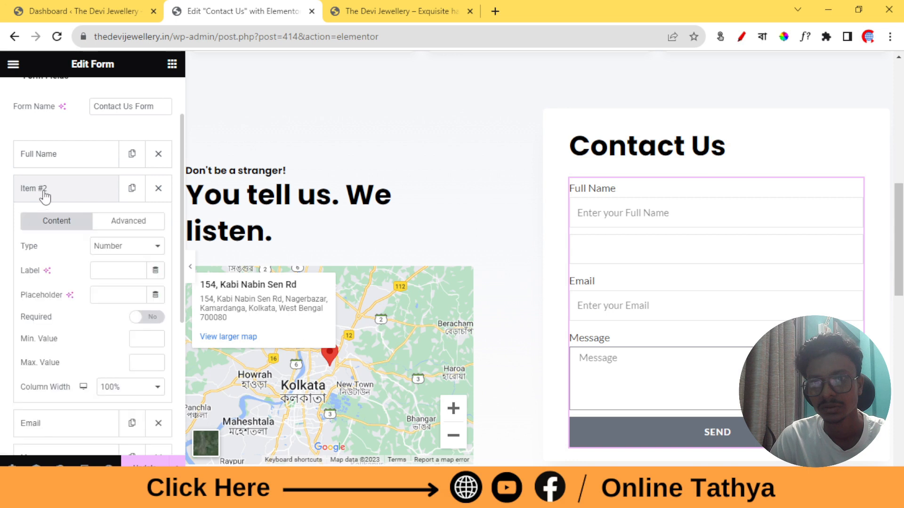
{"action": "left_click", "coordinate": [109, 275]}
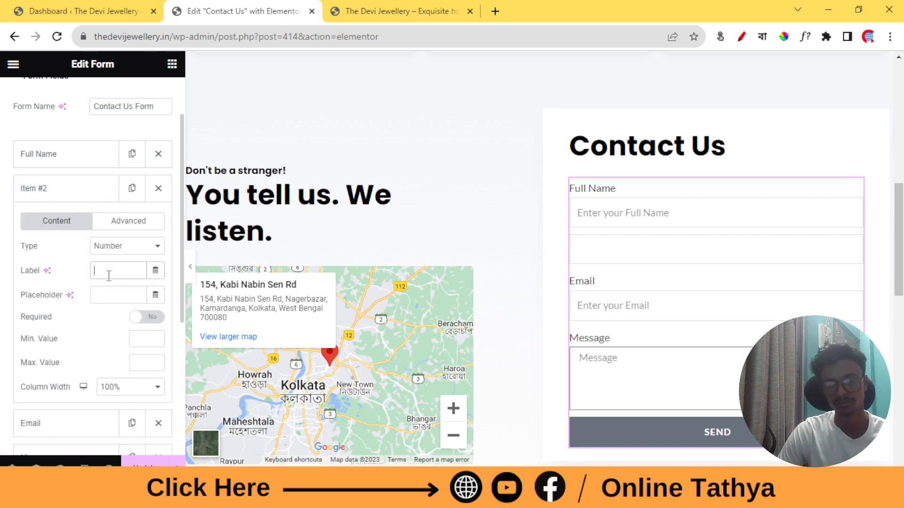
{"action": "type", "text": "Pho"}
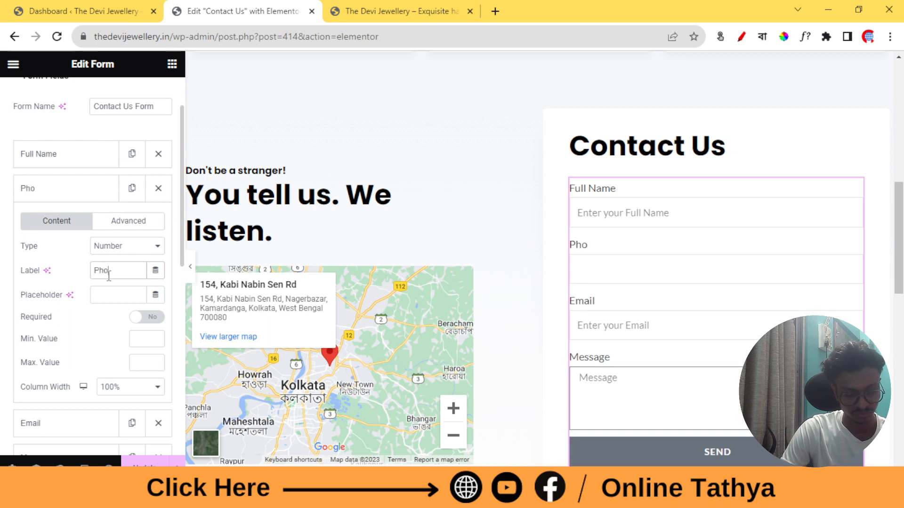
{"action": "type", "text": "ne Number"}
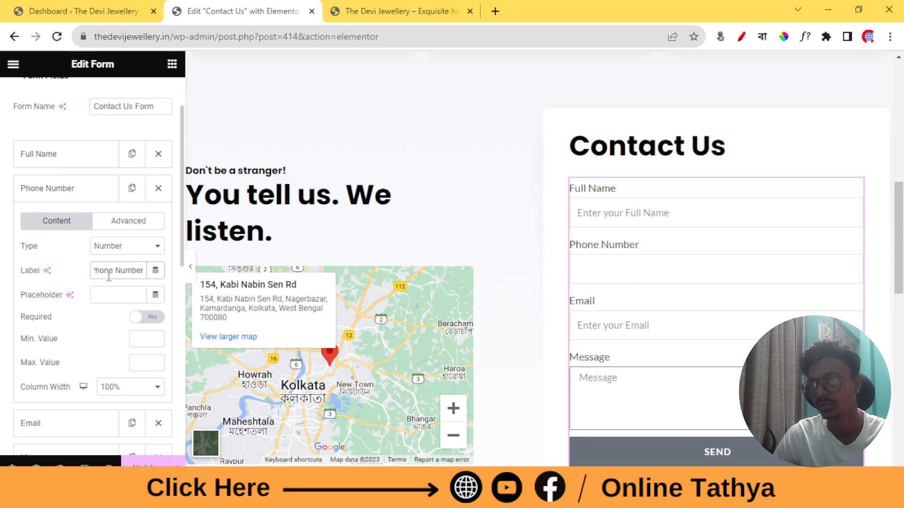
{"action": "left_click", "coordinate": [105, 296]}
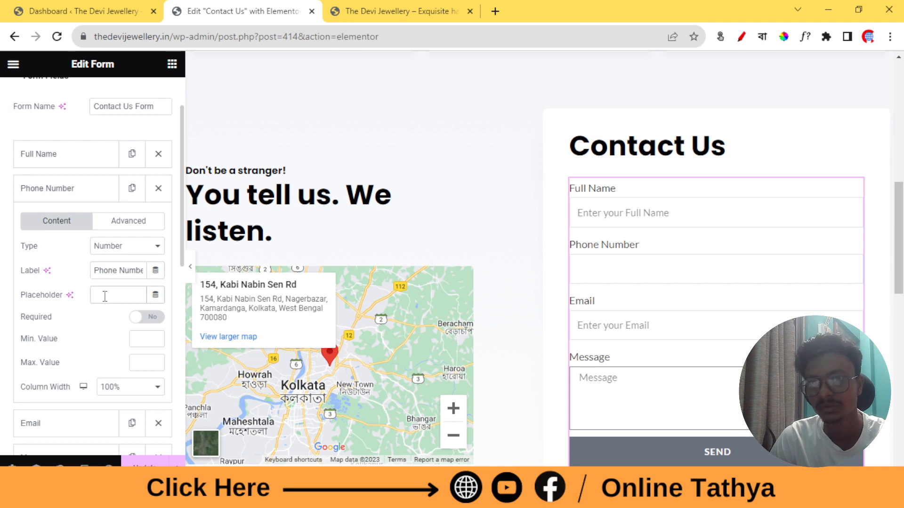
{"action": "type", "text": "ent"}
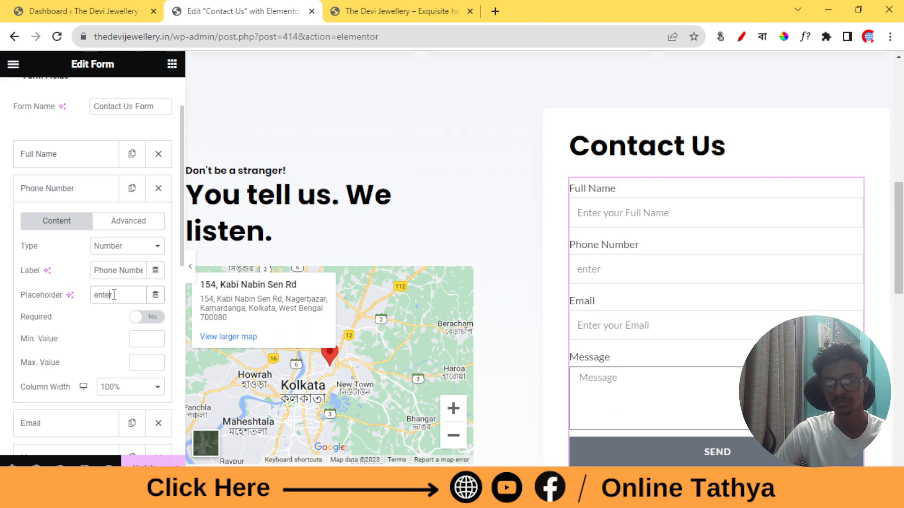
{"action": "type", "text": "er"}
{"action": "key", "text": "Home"}
{"action": "key", "text": "Delete"}
{"action": "type", "text": "Enter"}
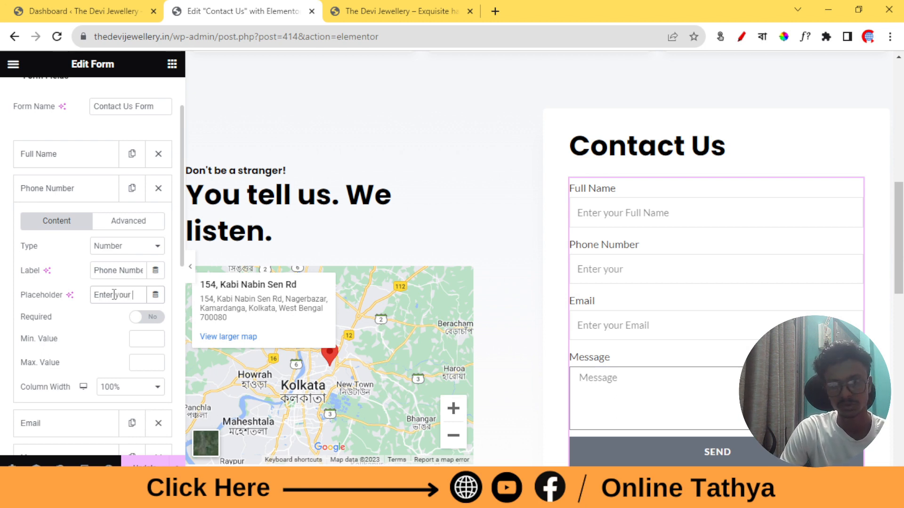
{"action": "type", "text": " your m"}
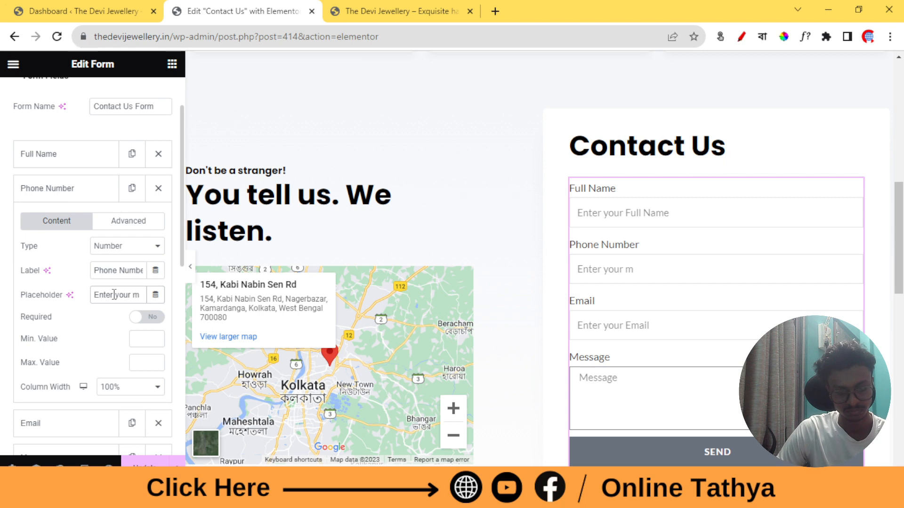
{"action": "type", "text": "obile N"}
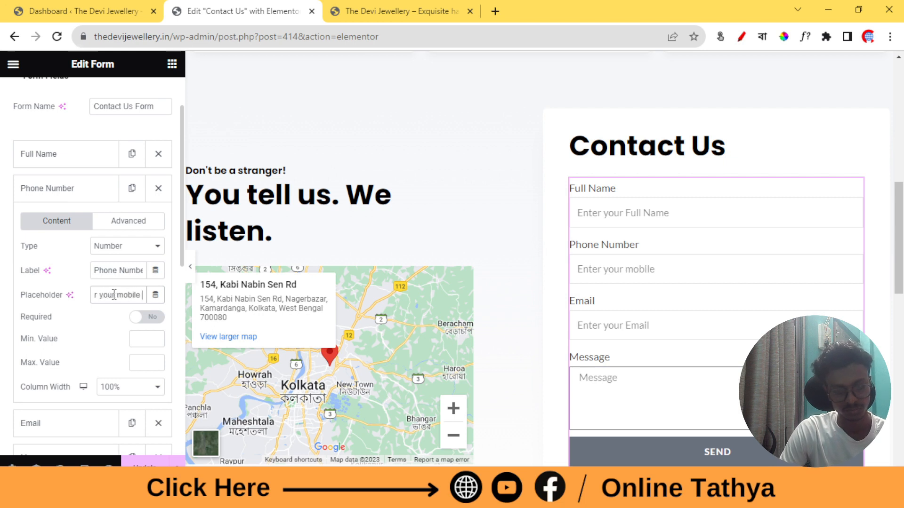
{"action": "type", "text": "umber"}
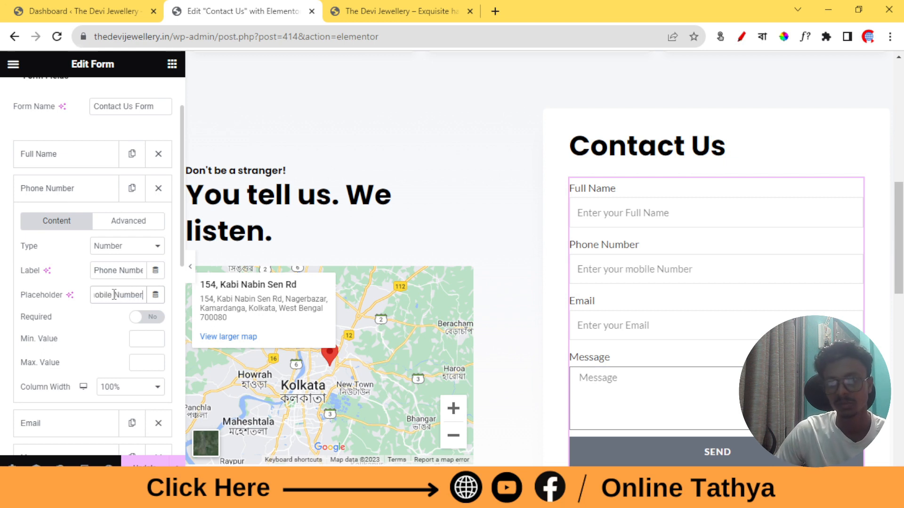
{"action": "double_click", "coordinate": [75, 286]}
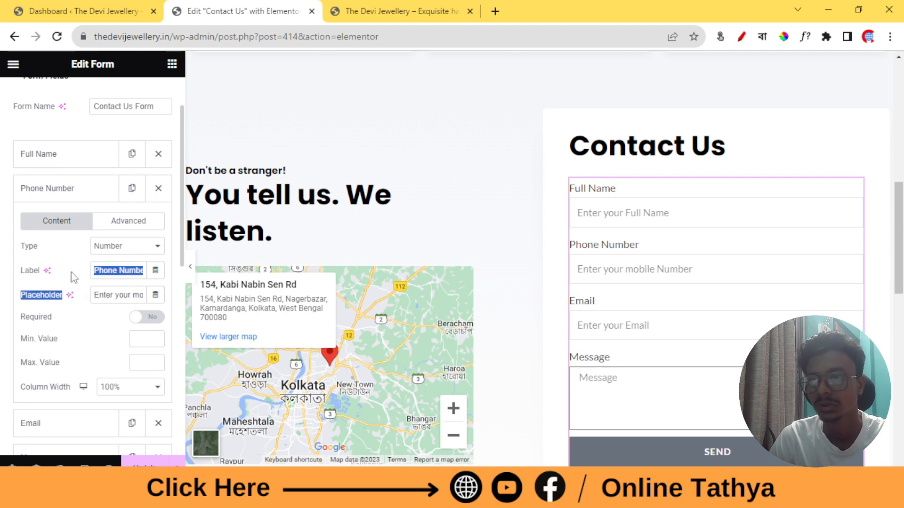
{"action": "left_click", "coordinate": [72, 272]}
{"action": "scroll", "coordinate": [706, 278], "scroll_direction": "down", "scroll_amount": 1}
{"action": "scroll", "coordinate": [668, 287], "scroll_direction": "up", "scroll_amount": 1}
Make the Message and Phone Number fields required
{"action": "left_click", "coordinate": [82, 201]}
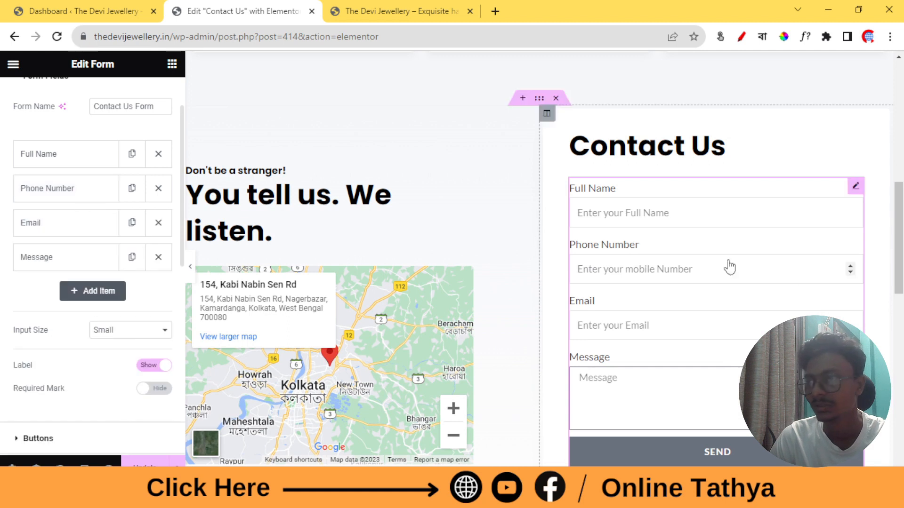
{"action": "scroll", "coordinate": [620, 256], "scroll_direction": "down", "scroll_amount": 2}
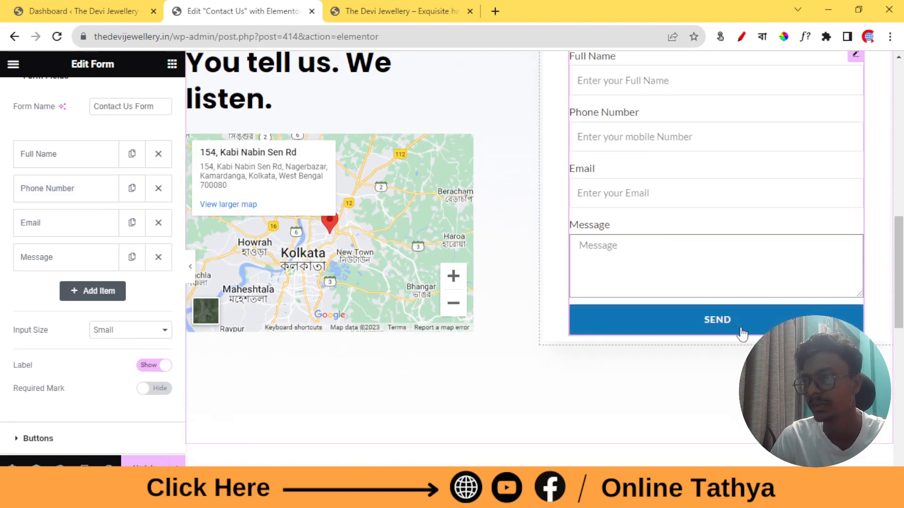
{"action": "scroll", "coordinate": [739, 325], "scroll_direction": "up", "scroll_amount": 2}
{"action": "scroll", "coordinate": [91, 188], "scroll_direction": "up", "scroll_amount": 1}
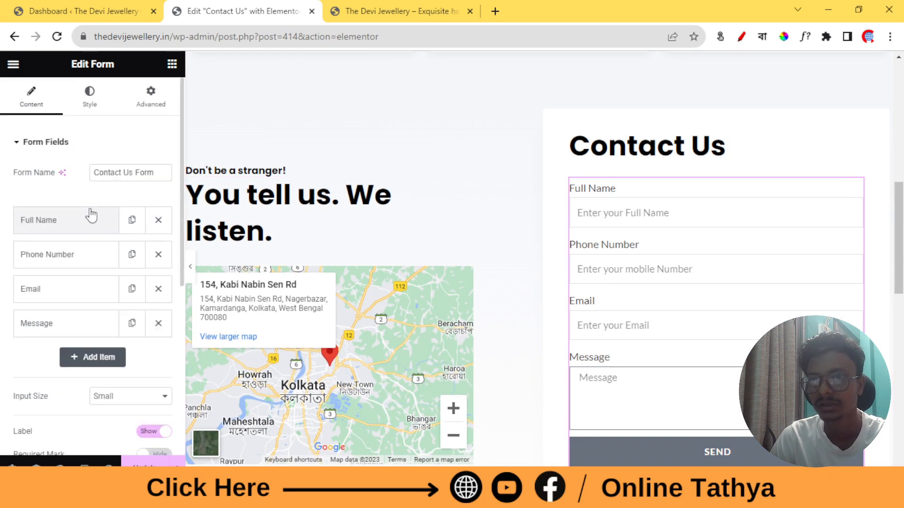
{"action": "left_click", "coordinate": [38, 330]}
{"action": "scroll", "coordinate": [63, 262], "scroll_direction": "down", "scroll_amount": 1}
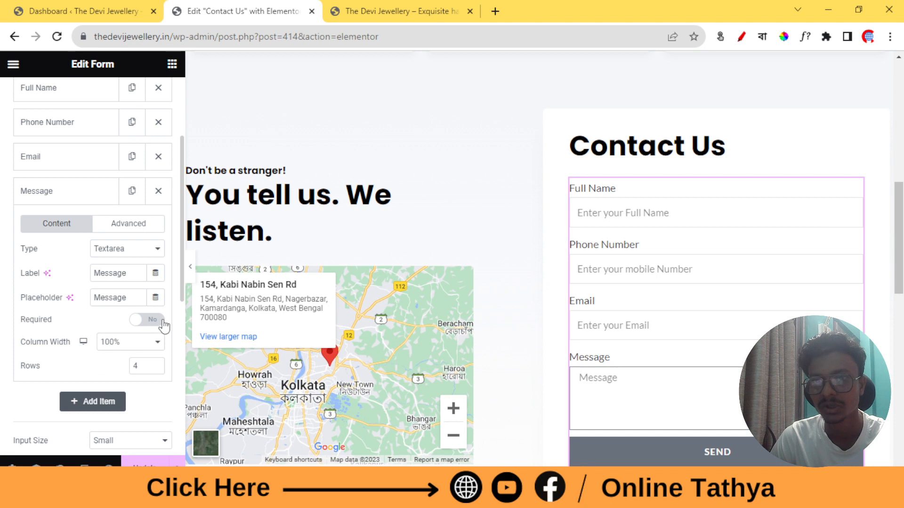
{"action": "left_click", "coordinate": [148, 323]}
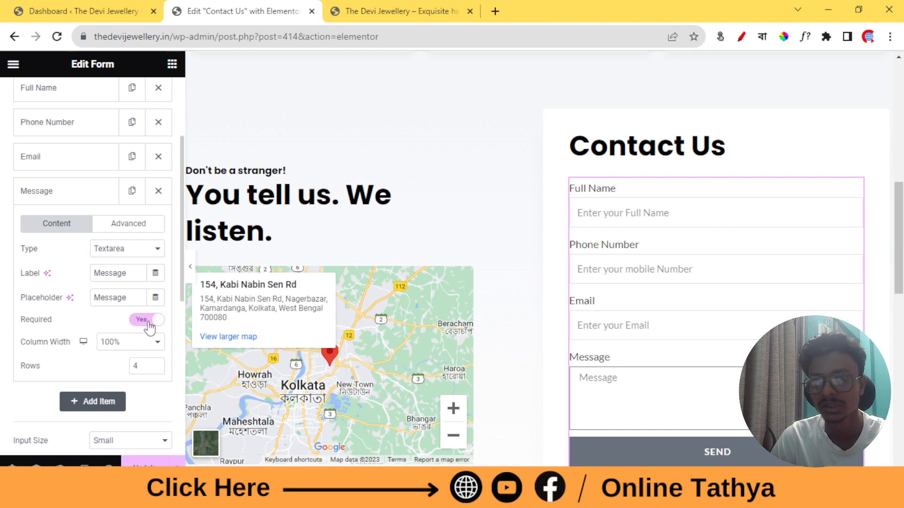
{"action": "left_click", "coordinate": [69, 192]}
{"action": "left_click", "coordinate": [55, 157]}
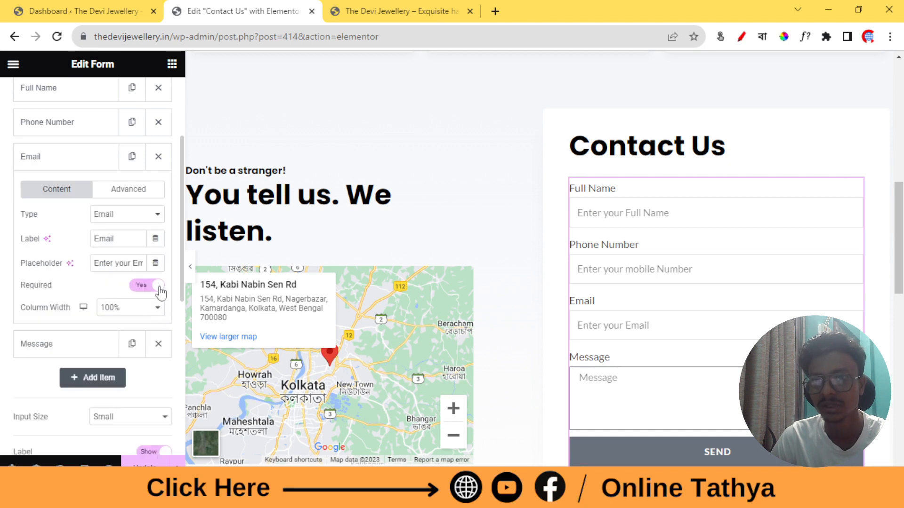
{"action": "left_click", "coordinate": [52, 157]}
{"action": "left_click", "coordinate": [147, 251]}
{"action": "scroll", "coordinate": [70, 258], "scroll_direction": "down", "scroll_amount": 3}
{"action": "scroll", "coordinate": [70, 262], "scroll_direction": "up", "scroll_amount": 5}
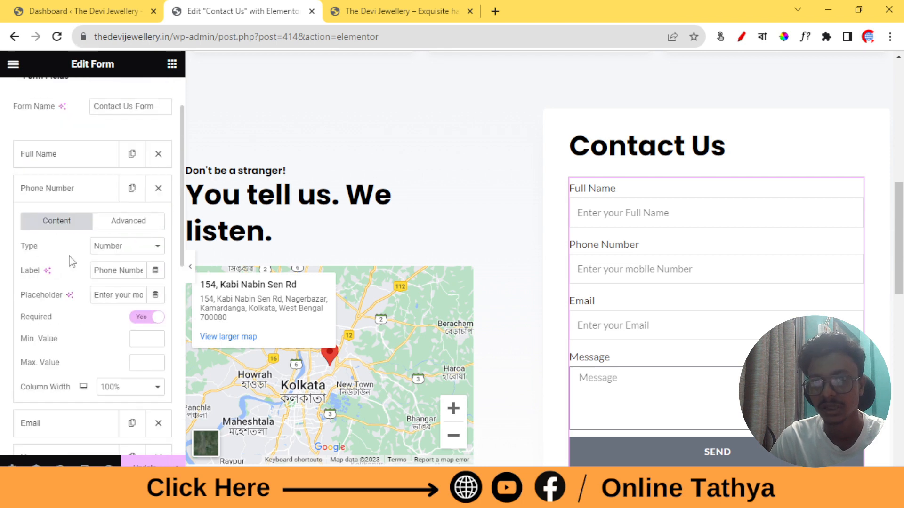
{"action": "left_click", "coordinate": [60, 195]}
Set the form's Required Mark to Show, so asterisks appear on all labels
{"action": "scroll", "coordinate": [69, 209], "scroll_direction": "down", "scroll_amount": 2}
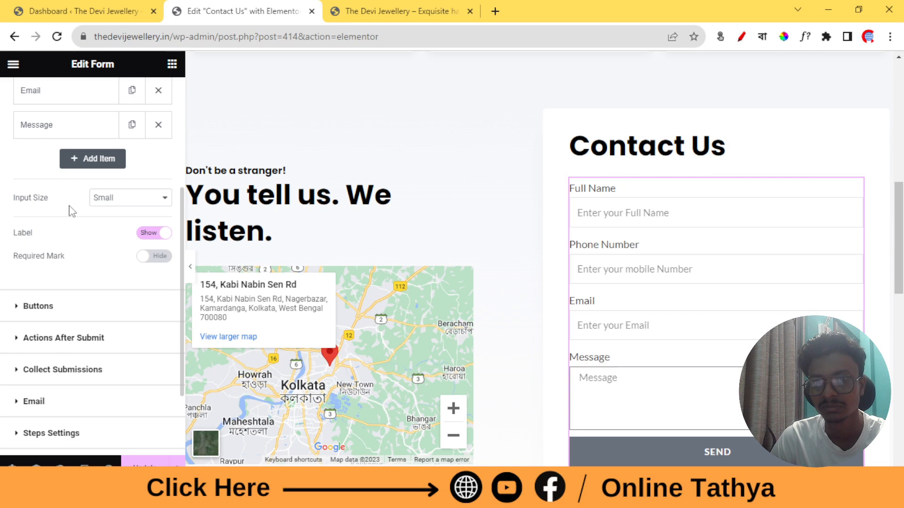
{"action": "left_click", "coordinate": [160, 259]}
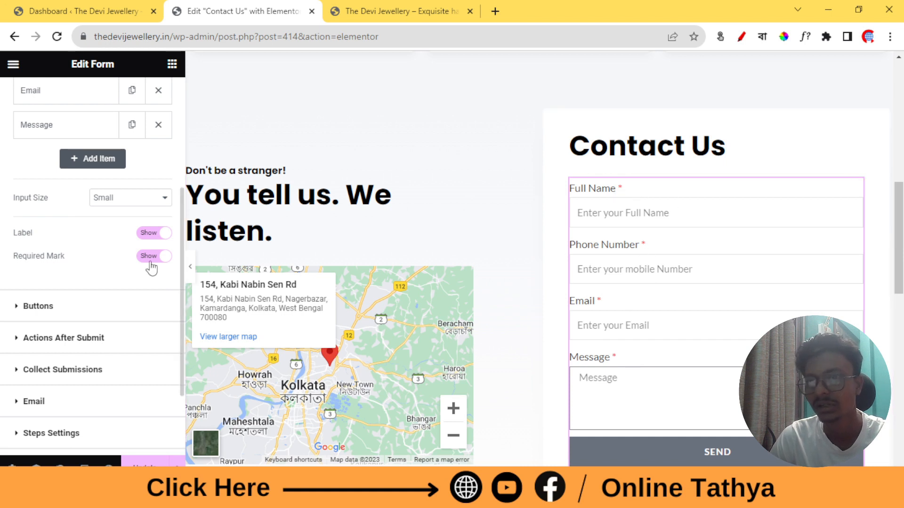
{"action": "left_click", "coordinate": [165, 265]}
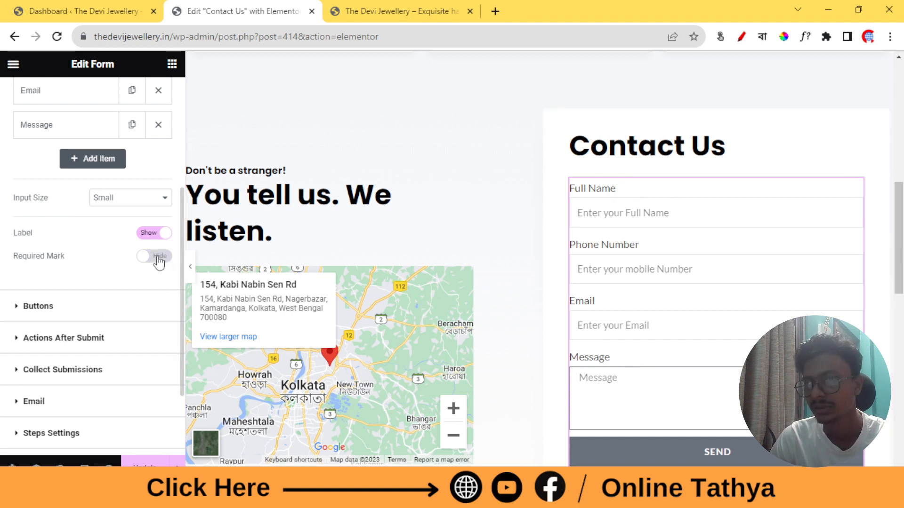
{"action": "left_click", "coordinate": [156, 257]}
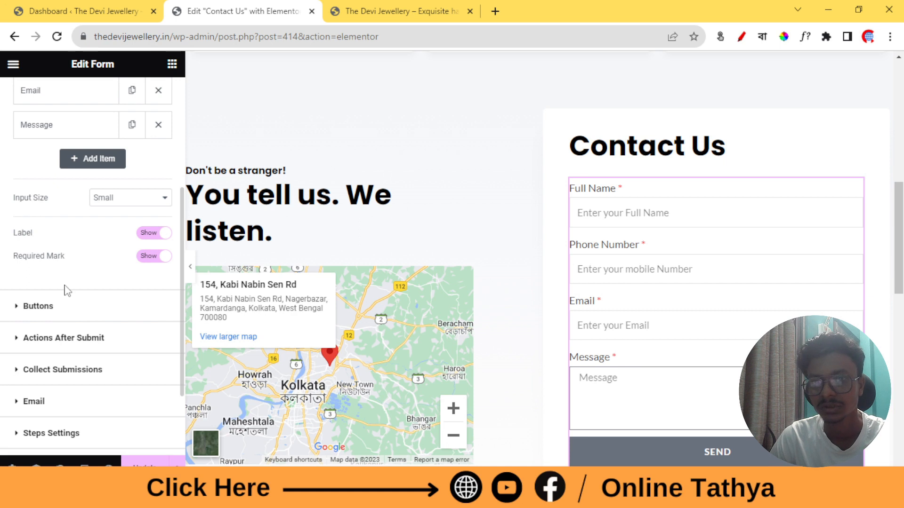
{"action": "scroll", "coordinate": [66, 289], "scroll_direction": "down", "scroll_amount": 2}
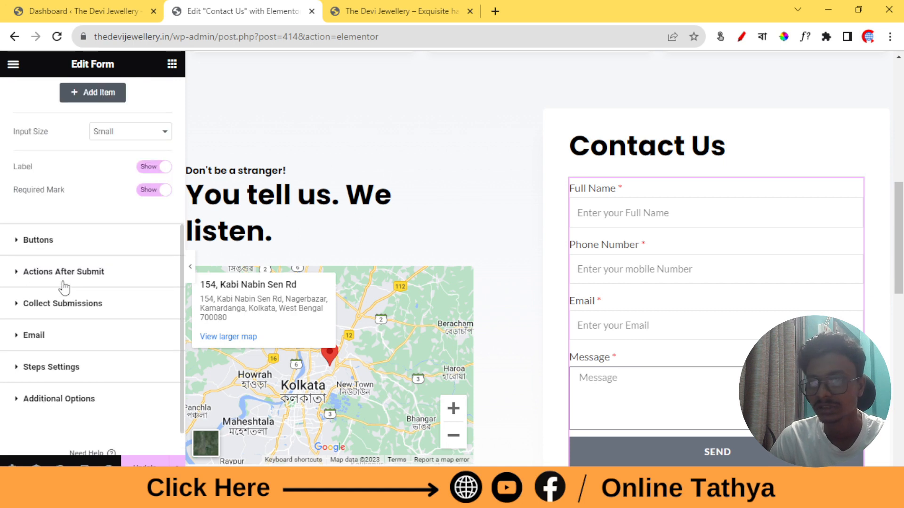
{"action": "left_click", "coordinate": [39, 241]}
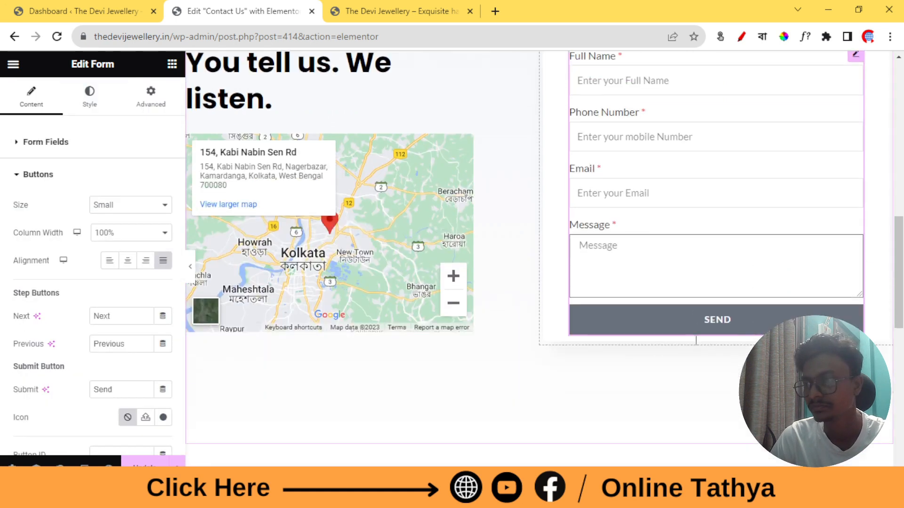
{"action": "left_click", "coordinate": [147, 210]}
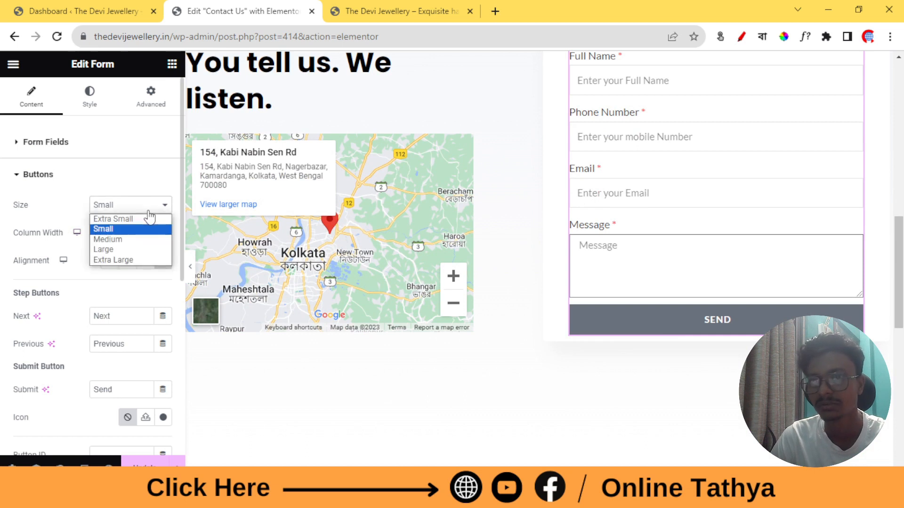
{"action": "left_click", "coordinate": [113, 239]}
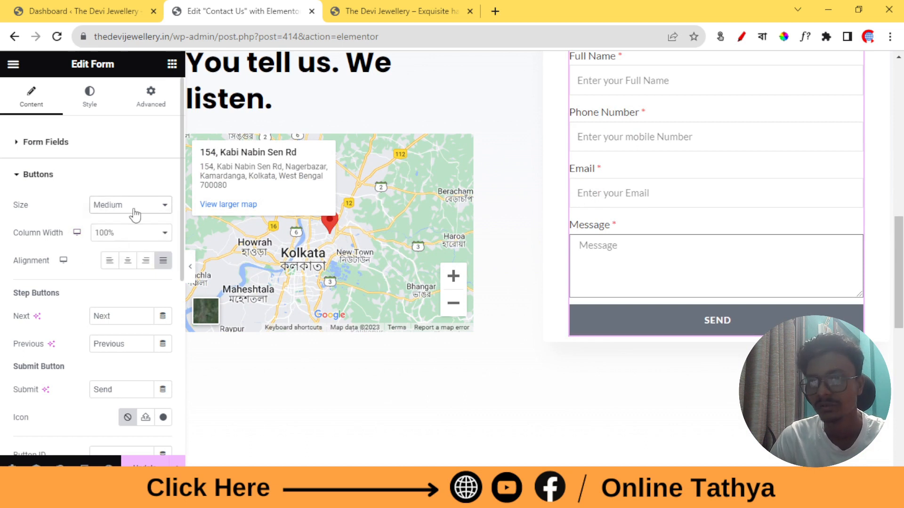
{"action": "left_click", "coordinate": [134, 207]}
{"action": "left_click", "coordinate": [106, 250]}
{"action": "left_click", "coordinate": [120, 206]}
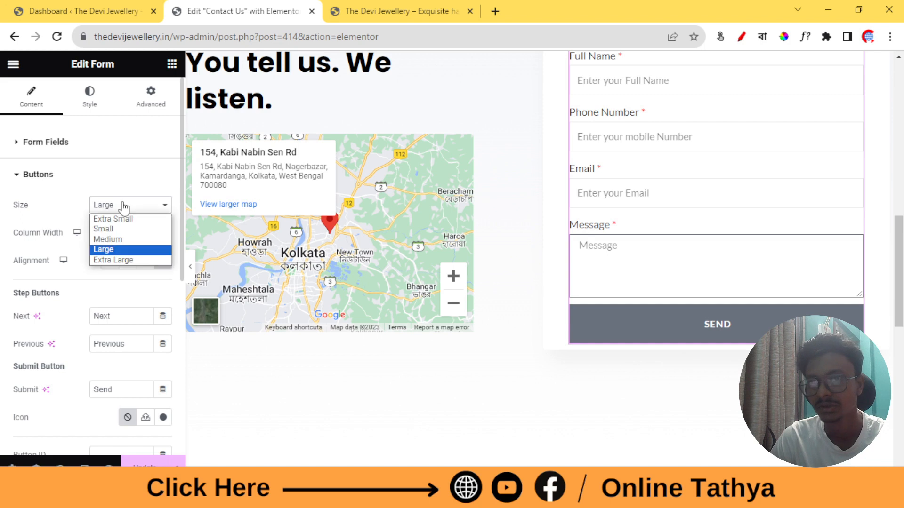
{"action": "left_click", "coordinate": [109, 229]}
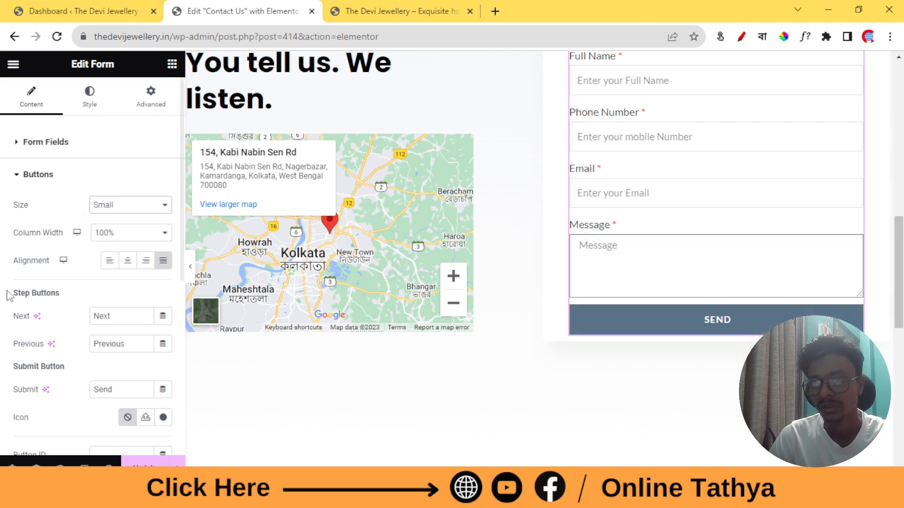
{"action": "left_click", "coordinate": [115, 267]}
{"action": "left_click", "coordinate": [128, 263]}
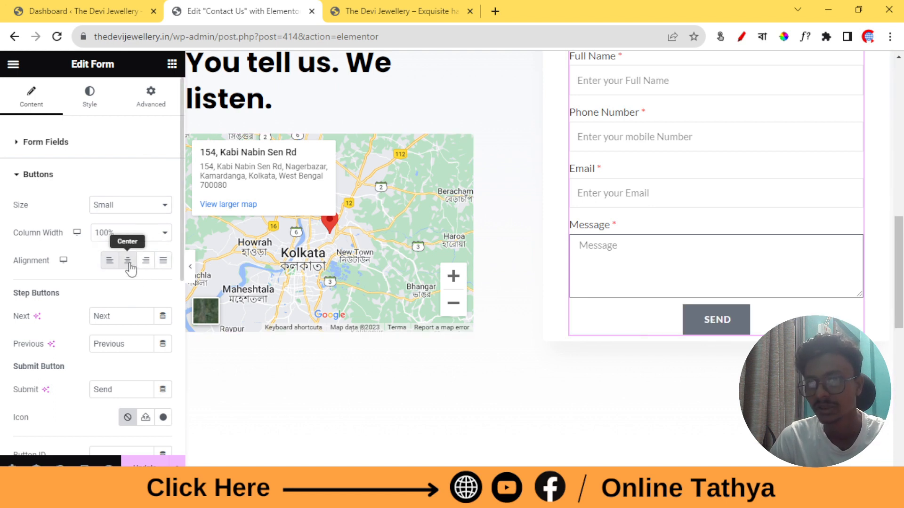
{"action": "left_click", "coordinate": [147, 263]}
{"action": "left_click", "coordinate": [162, 270]}
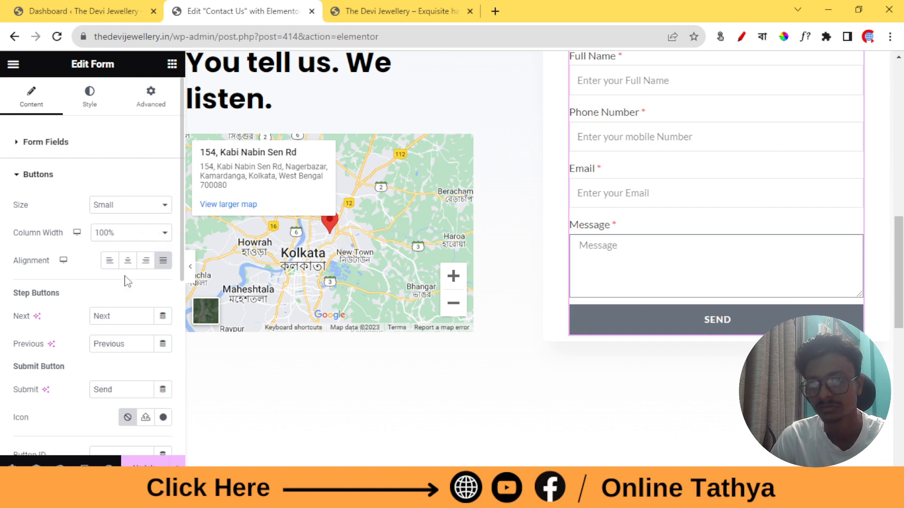
{"action": "scroll", "coordinate": [126, 281], "scroll_direction": "down", "scroll_amount": 1}
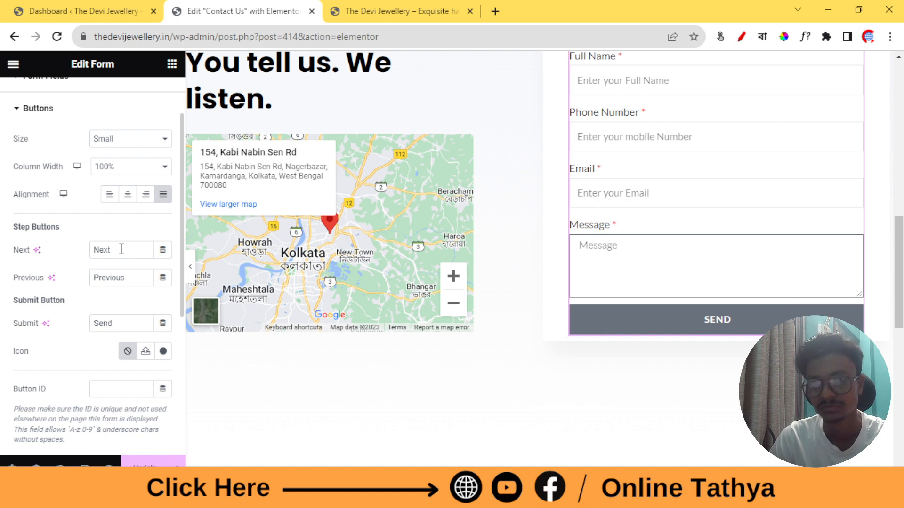
{"action": "scroll", "coordinate": [129, 272], "scroll_direction": "down", "scroll_amount": 2}
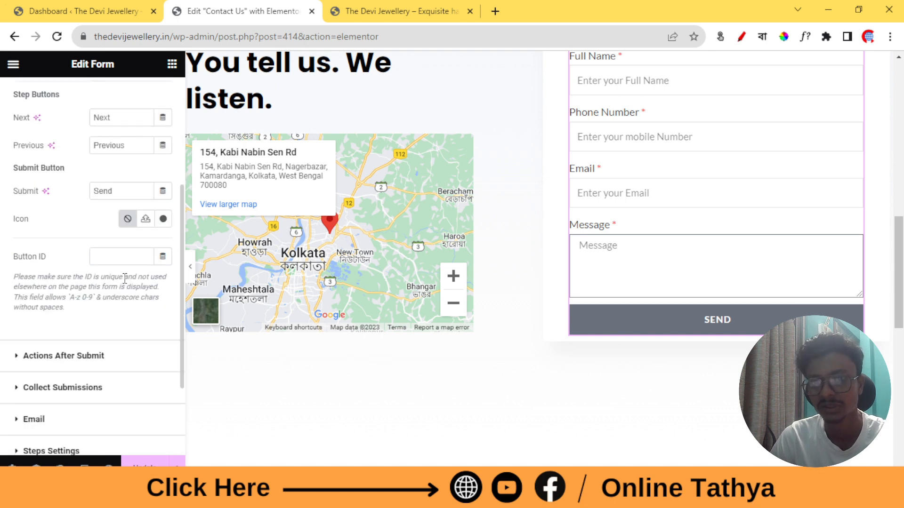
{"action": "scroll", "coordinate": [126, 276], "scroll_direction": "down", "scroll_amount": 1}
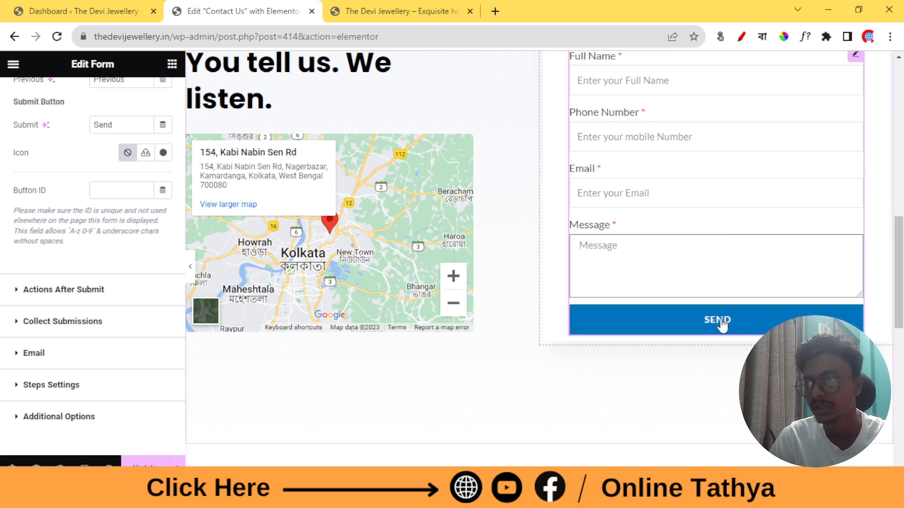
Add a Redirect action to the form's Actions After Submit
{"action": "left_click", "coordinate": [62, 291]}
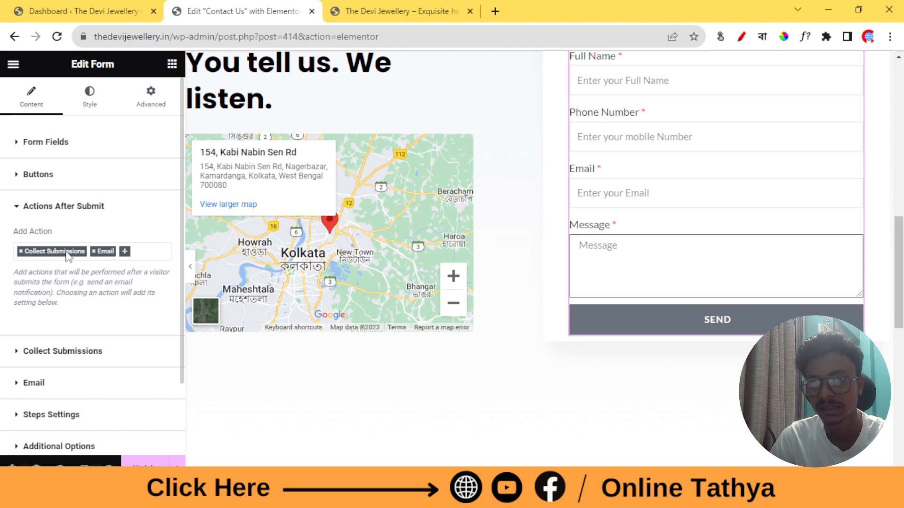
{"action": "left_click", "coordinate": [127, 255]}
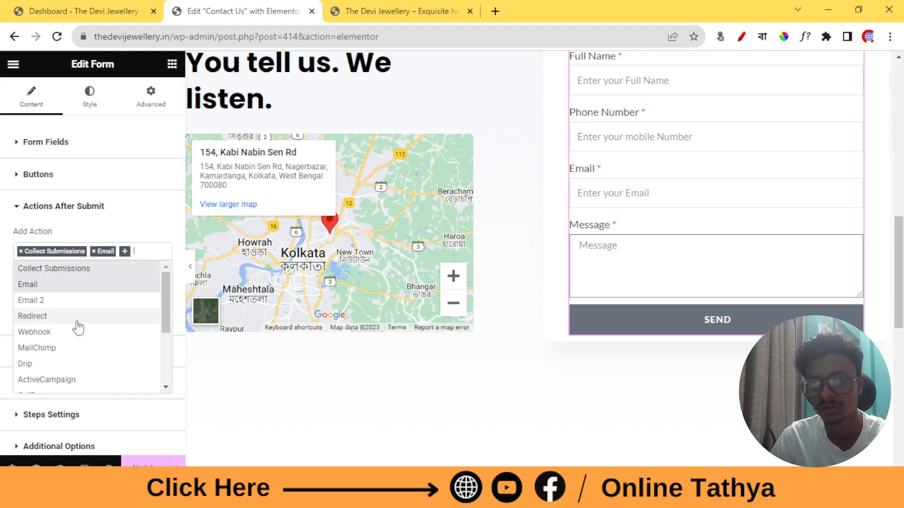
{"action": "left_click", "coordinate": [37, 319]}
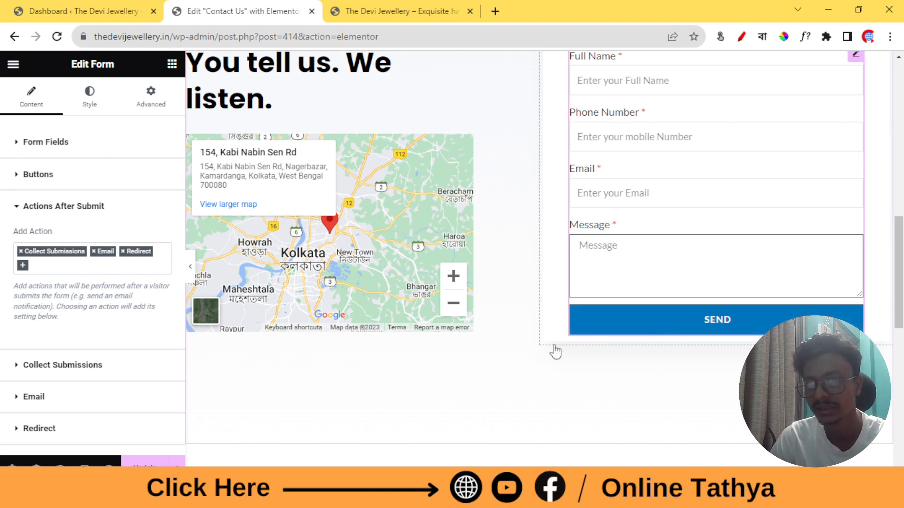
Open the empty Redirect To field in the Redirect settings and start a new browser tab
{"action": "scroll", "coordinate": [56, 334], "scroll_direction": "down", "scroll_amount": 1}
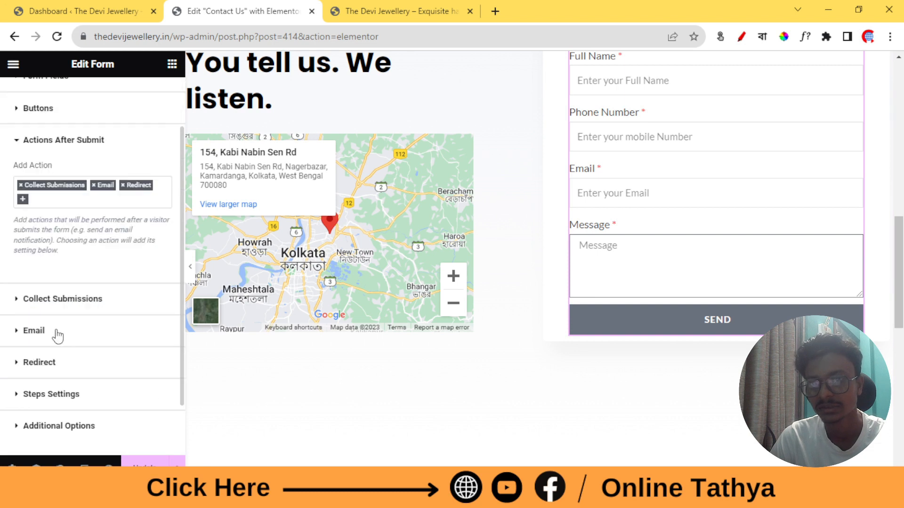
{"action": "left_click", "coordinate": [41, 367]}
{"action": "left_click", "coordinate": [64, 351]}
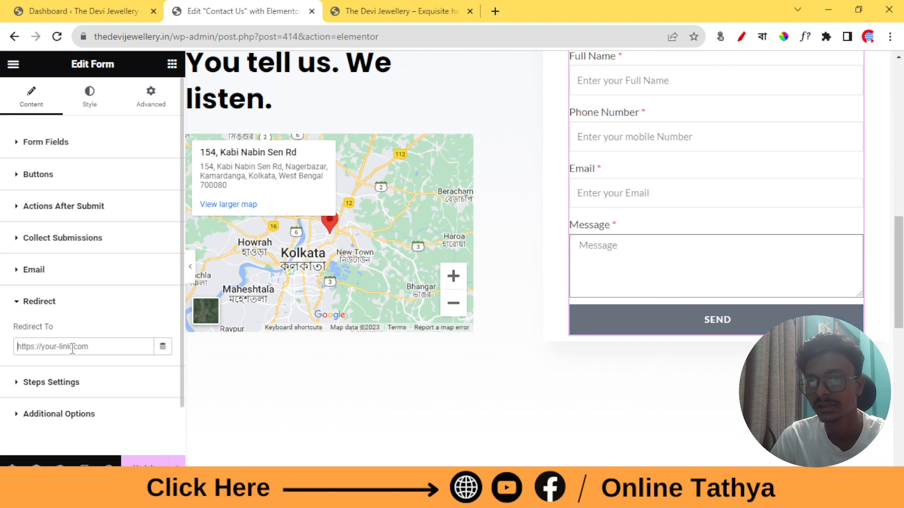
{"action": "left_click", "coordinate": [495, 11]}
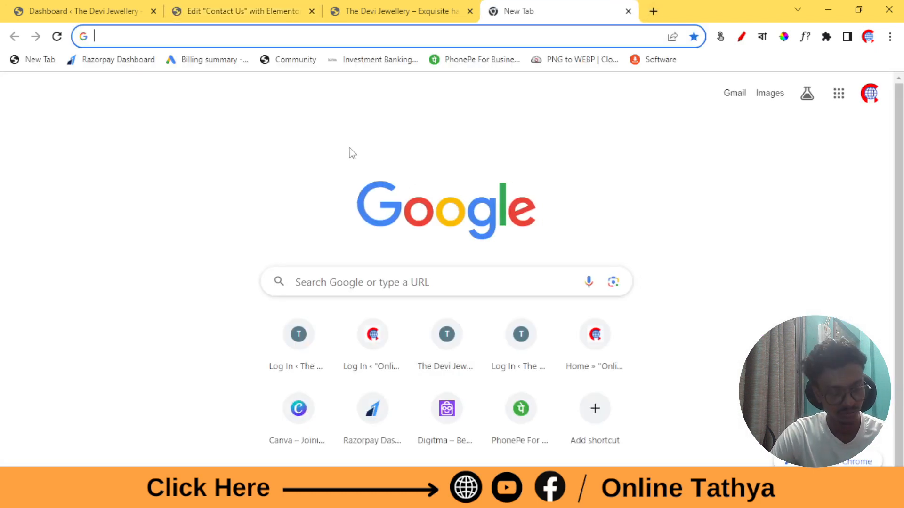
Search Google for 'whatsapp link generator' from the new tab's address bar
{"action": "type", "text": "w"}
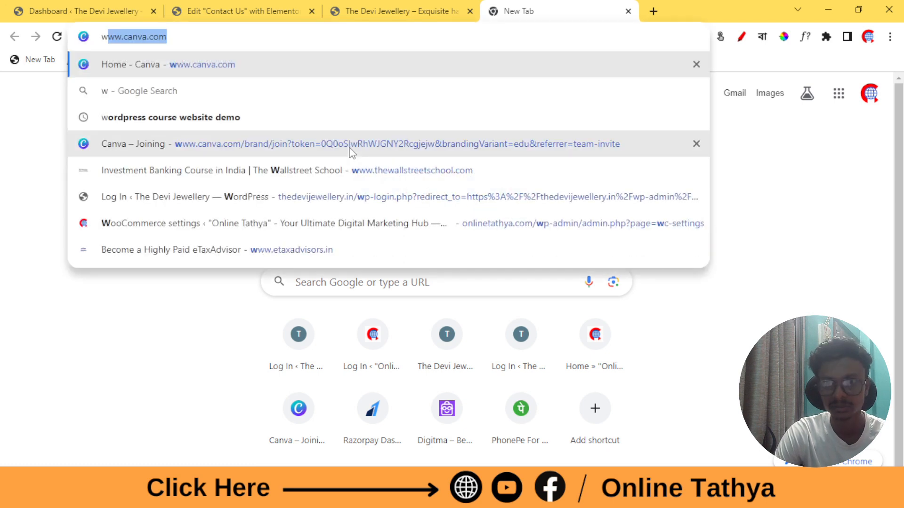
{"action": "type", "text": "w"}
{"action": "key", "text": "BackSpace"}
{"action": "key", "text": "BackSpace"}
{"action": "key", "text": "BackSpace"}
{"action": "type", "text": "whats"}
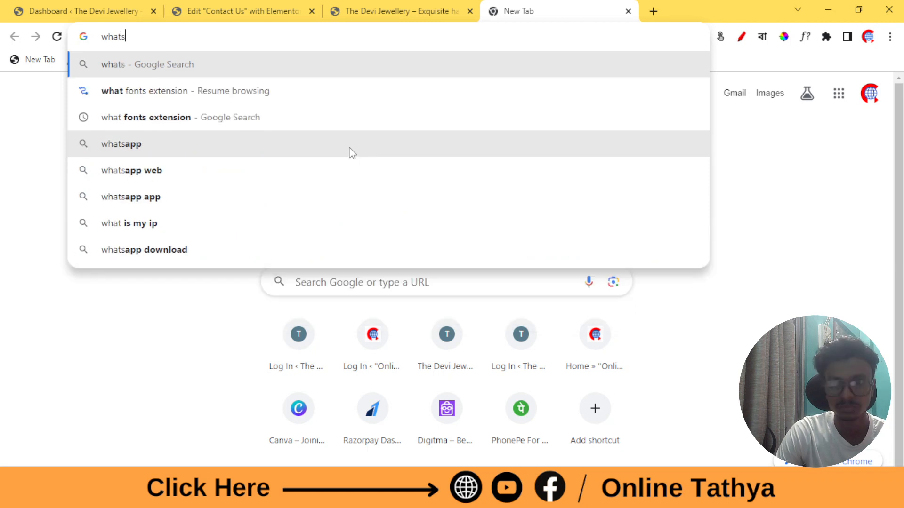
{"action": "key", "text": "Down"}
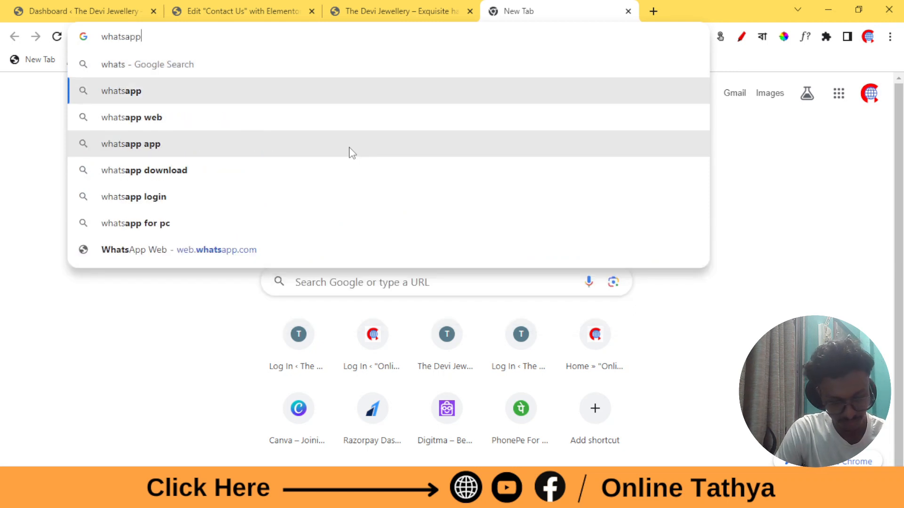
{"action": "type", "text": "li"}
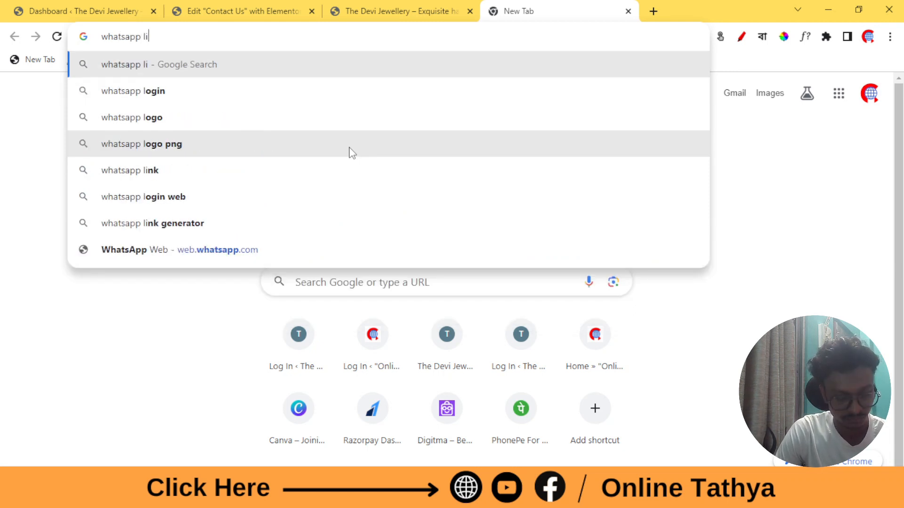
{"action": "type", "text": "nk ge"}
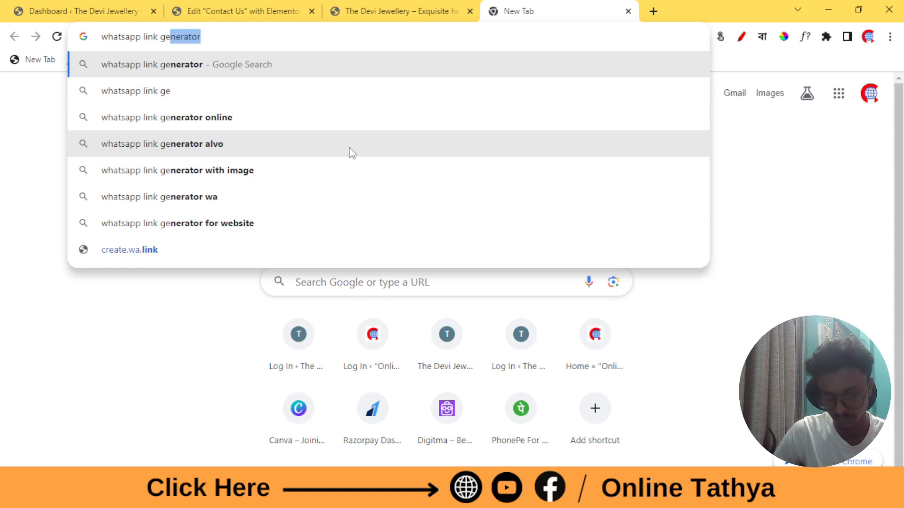
{"action": "key", "text": "Return"}
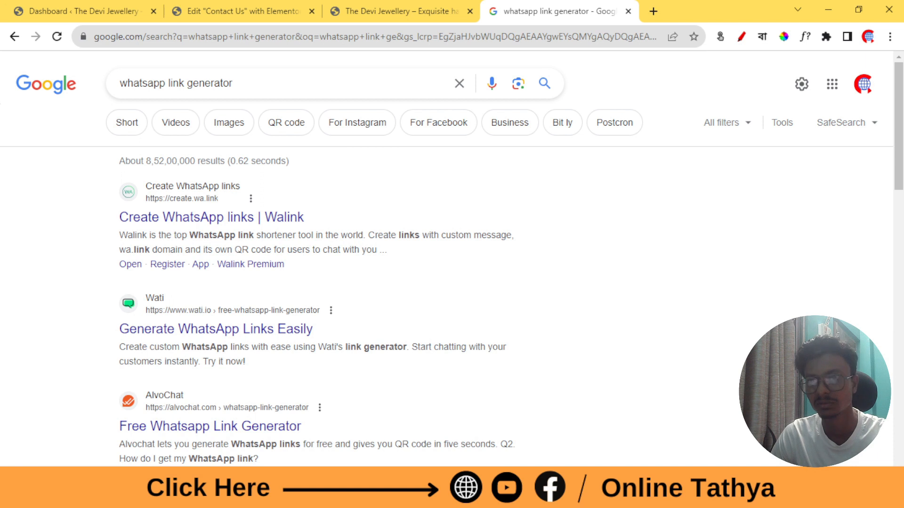
{"action": "left_click", "coordinate": [261, 331]}
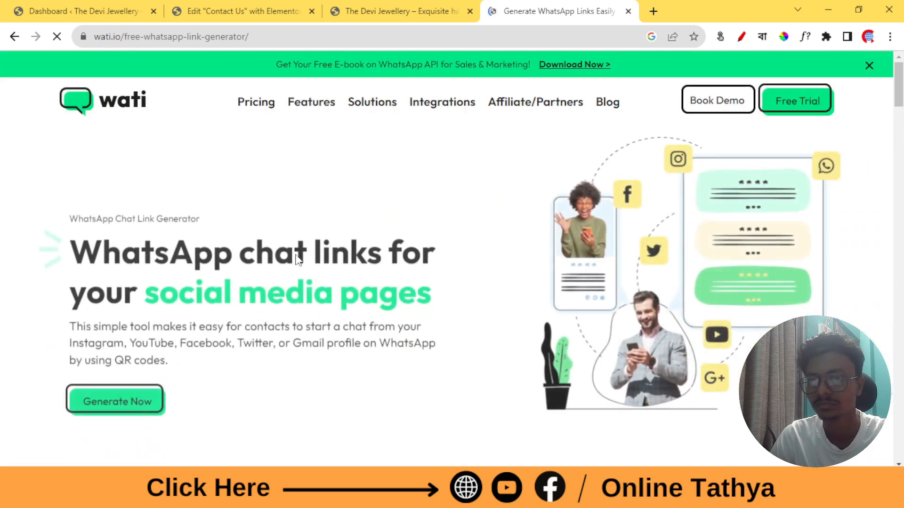
{"action": "scroll", "coordinate": [115, 246], "scroll_direction": "down", "scroll_amount": 15}
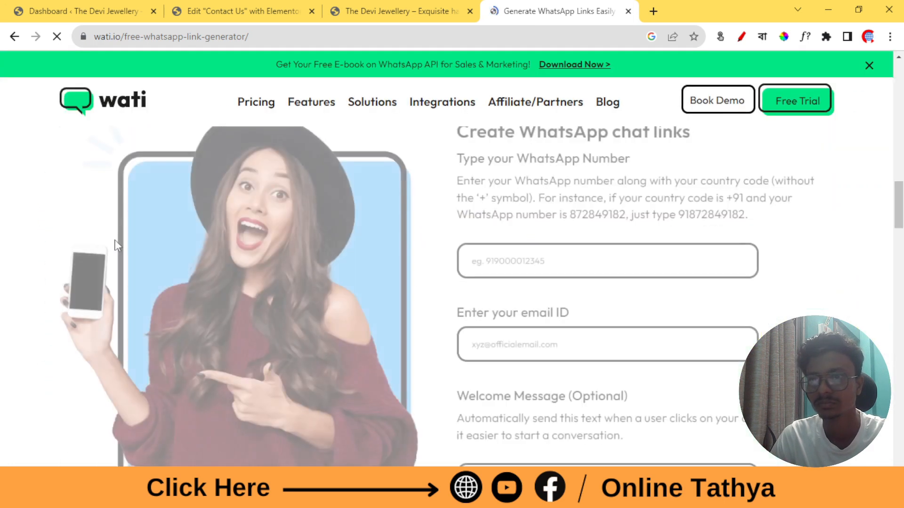
{"action": "scroll", "coordinate": [651, 262], "scroll_direction": "down", "scroll_amount": 1}
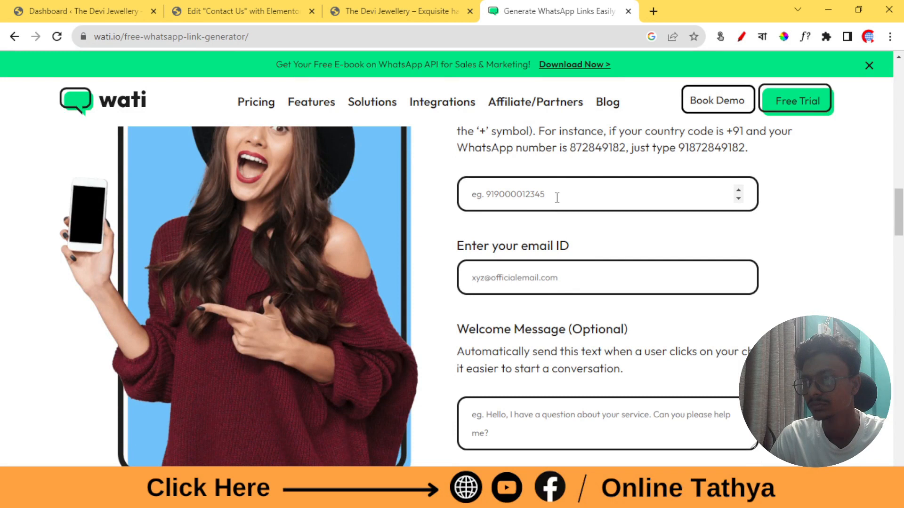
{"action": "scroll", "coordinate": [557, 198], "scroll_direction": "down", "scroll_amount": 3}
{"action": "scroll", "coordinate": [546, 226], "scroll_direction": "up", "scroll_amount": 2}
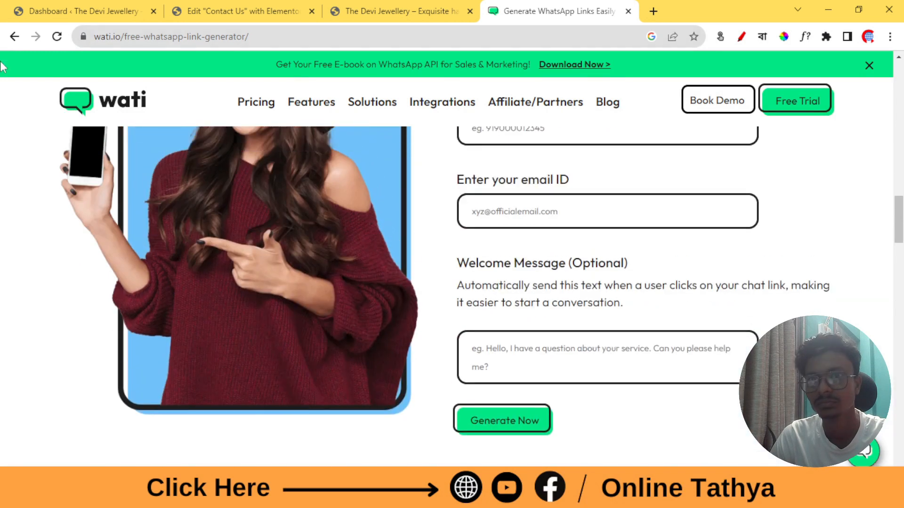
{"action": "left_click", "coordinate": [15, 38]}
{"action": "left_click", "coordinate": [183, 220]}
Enter the business WhatsApp phone number in Walink's number field
{"action": "scroll", "coordinate": [566, 228], "scroll_direction": "down", "scroll_amount": 10}
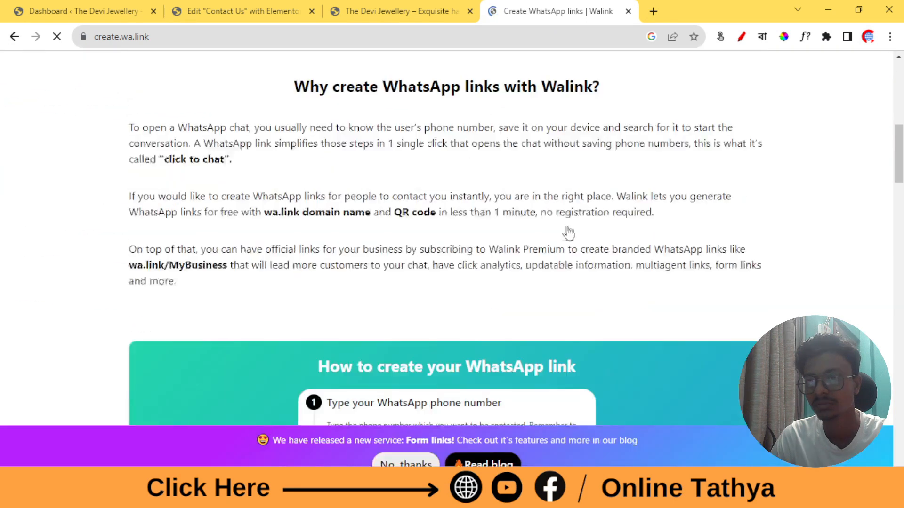
{"action": "scroll", "coordinate": [568, 232], "scroll_direction": "down", "scroll_amount": 10}
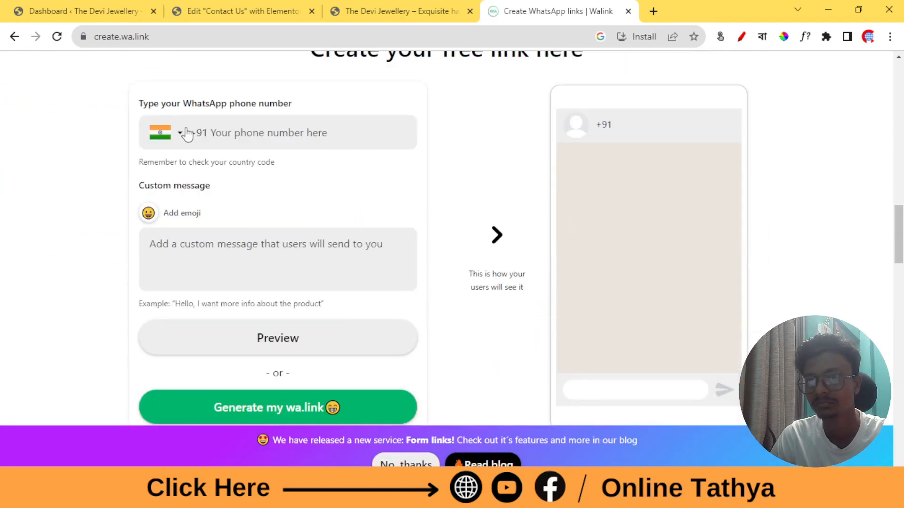
{"action": "left_click", "coordinate": [302, 132]}
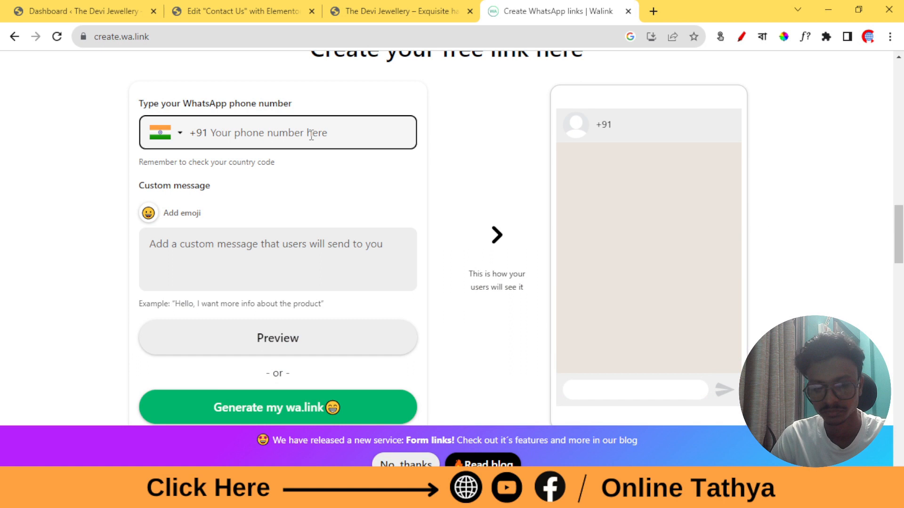
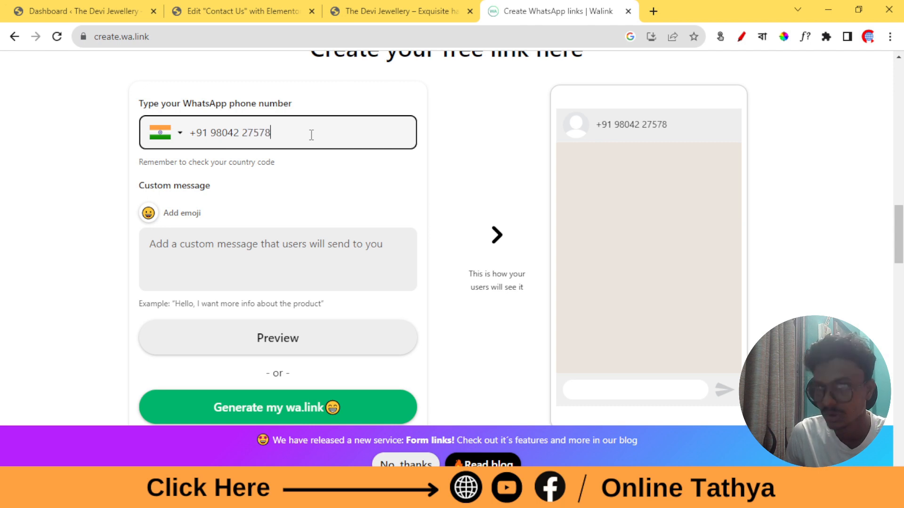
Write the custom message 'Hello Devi Jewellery, I am Interested Jewellery Product'
{"action": "left_click", "coordinate": [223, 258]}
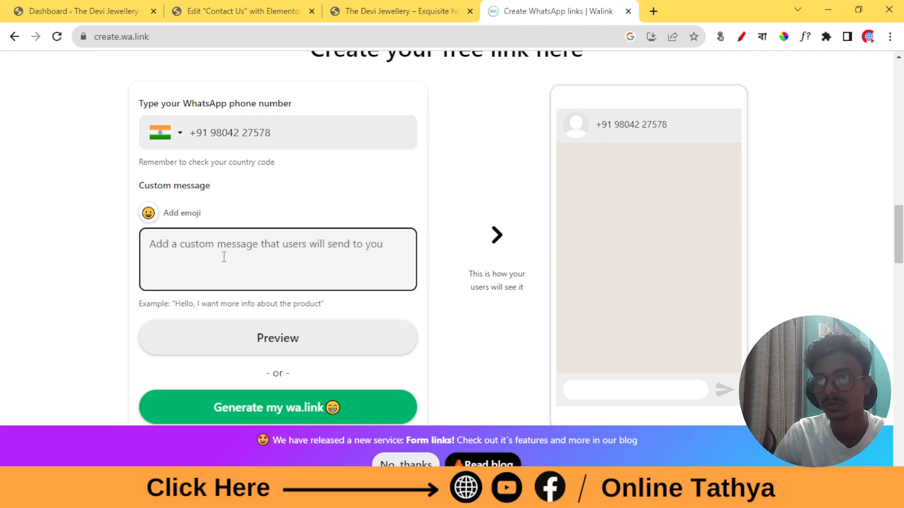
{"action": "type", "text": "H"}
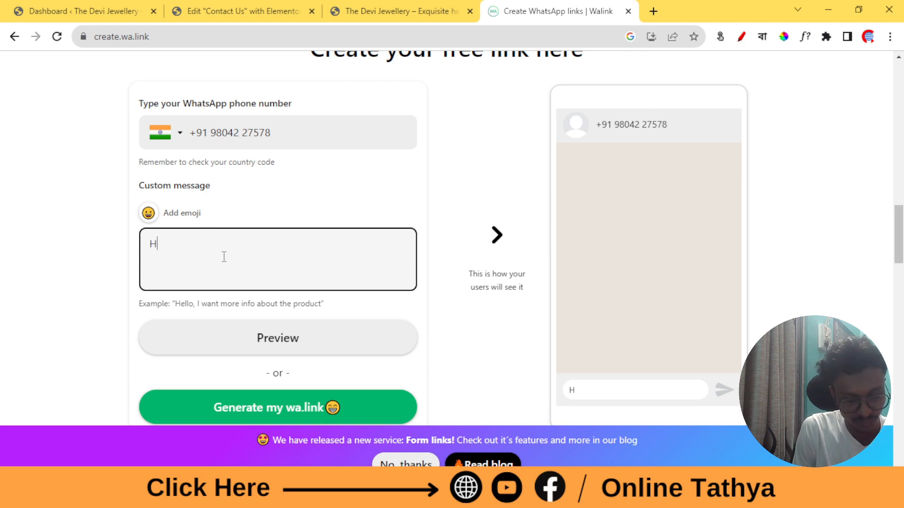
{"action": "type", "text": "i The"}
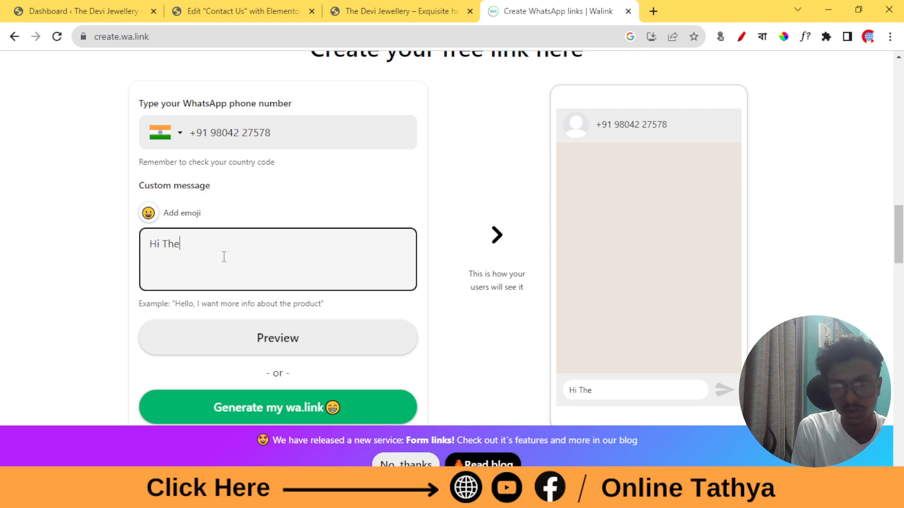
{"action": "key", "text": "BackSpace"}
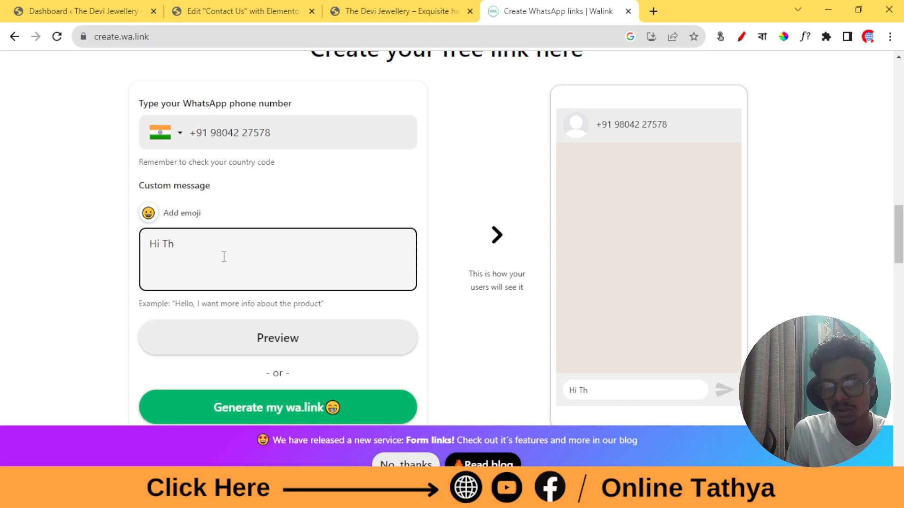
{"action": "type", "text": ","}
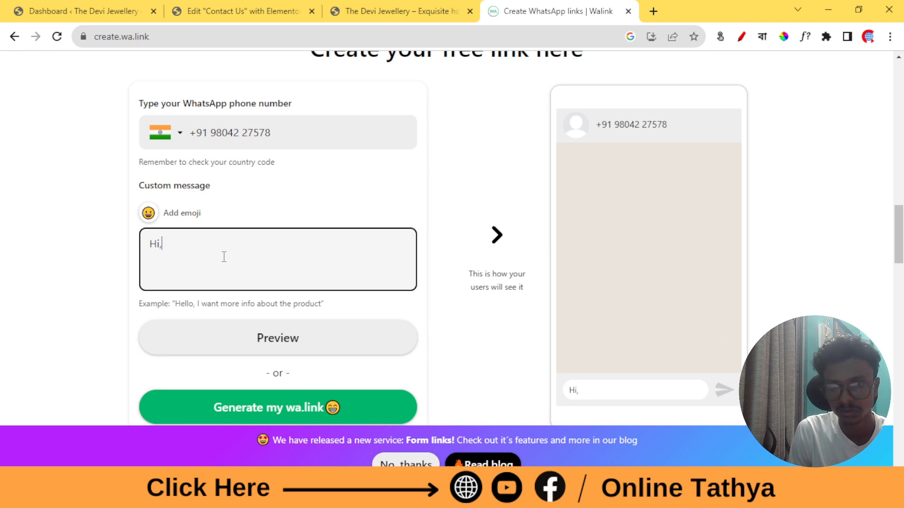
{"action": "key", "text": "BackSpace"}
{"action": "key", "text": "BackSpace"}
{"action": "key", "text": "BackSpace"}
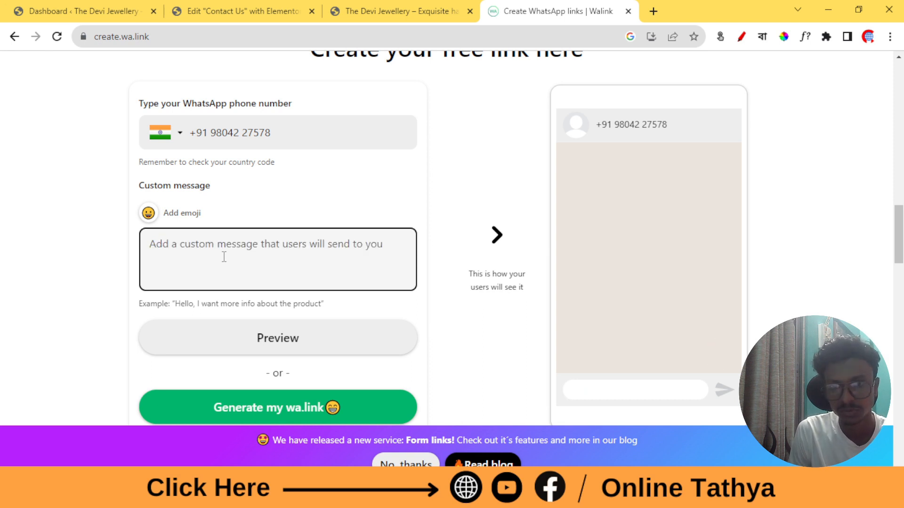
{"action": "type", "text": "Hello"}
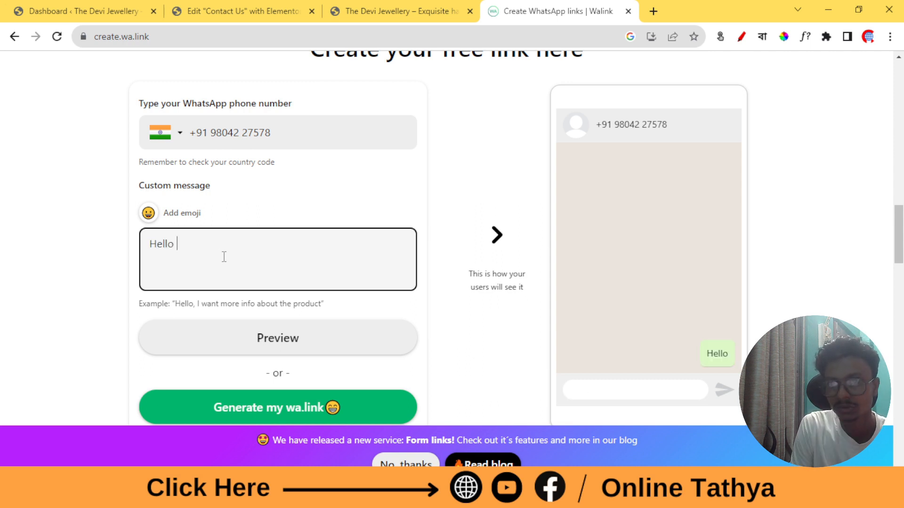
{"action": "type", "text": " devi"}
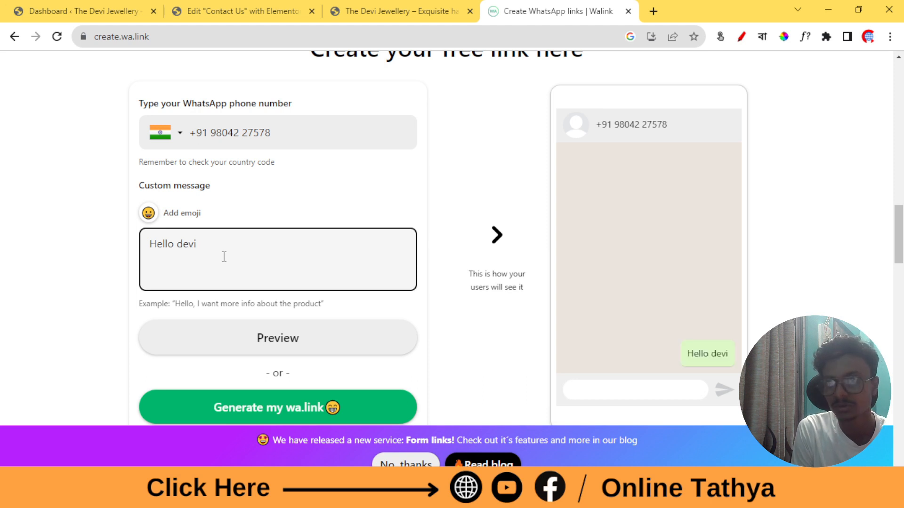
{"action": "key", "text": "BackSpace"}
{"action": "key", "text": "BackSpace"}
{"action": "key", "text": "BackSpace"}
{"action": "key", "text": "BackSpace"}
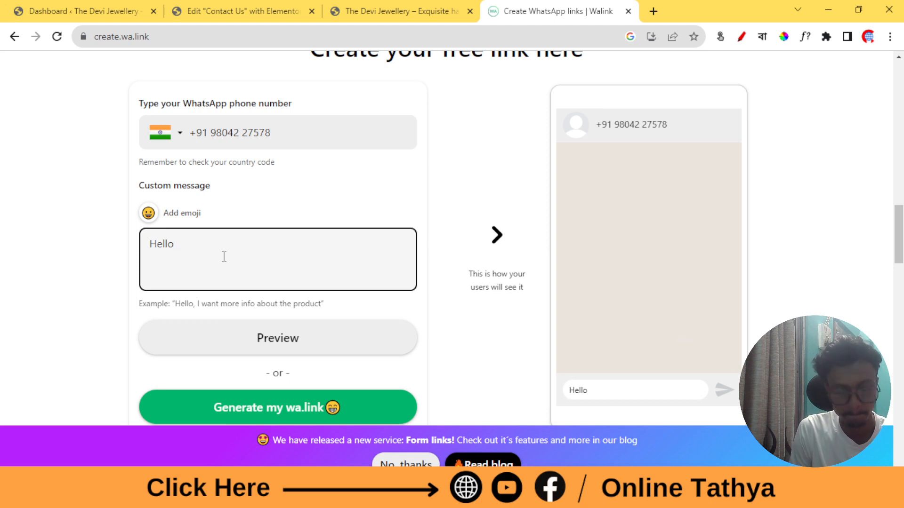
{"action": "type", "text": "Devi"}
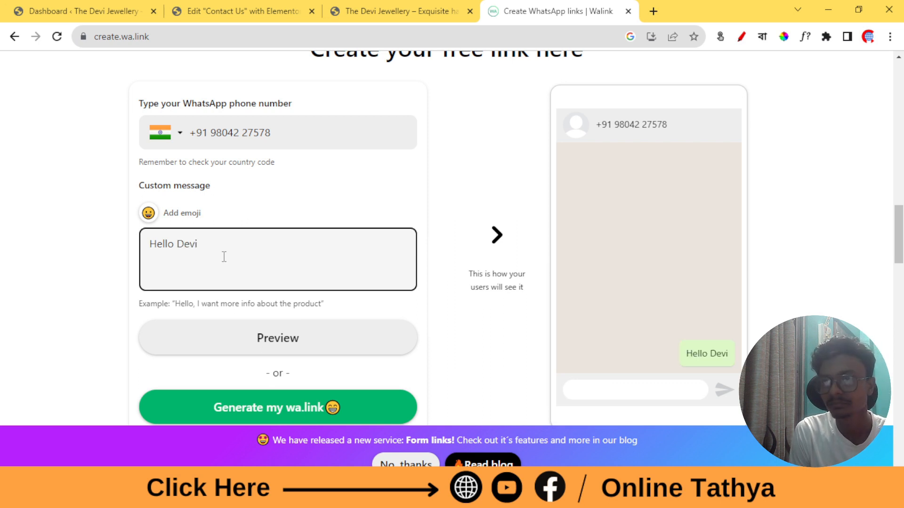
{"action": "type", "text": " Jew"}
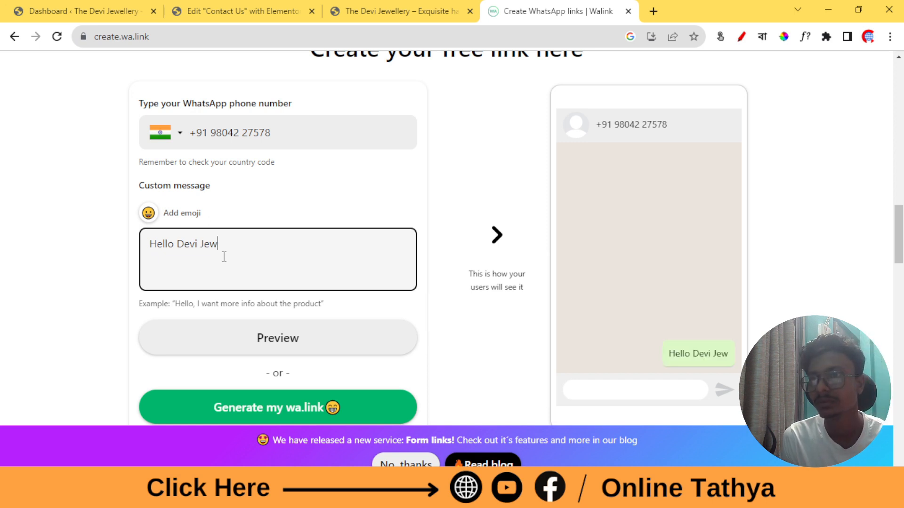
{"action": "type", "text": "ellery"}
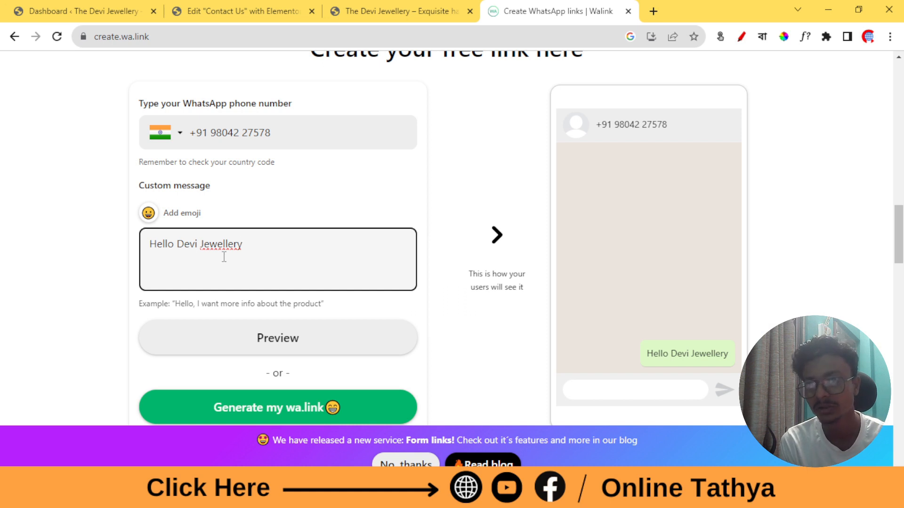
{"action": "type", "text": "I am"}
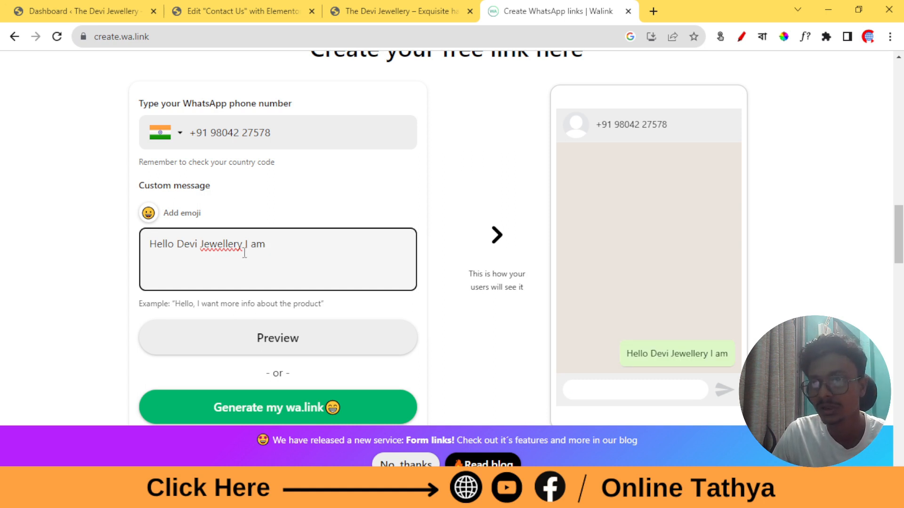
{"action": "key", "text": "Left"}
{"action": "key", "text": "Left"}
{"action": "key", "text": "Left"}
{"action": "key", "text": "Left"}
{"action": "key", "text": "Left"}
{"action": "type", "text": ","}
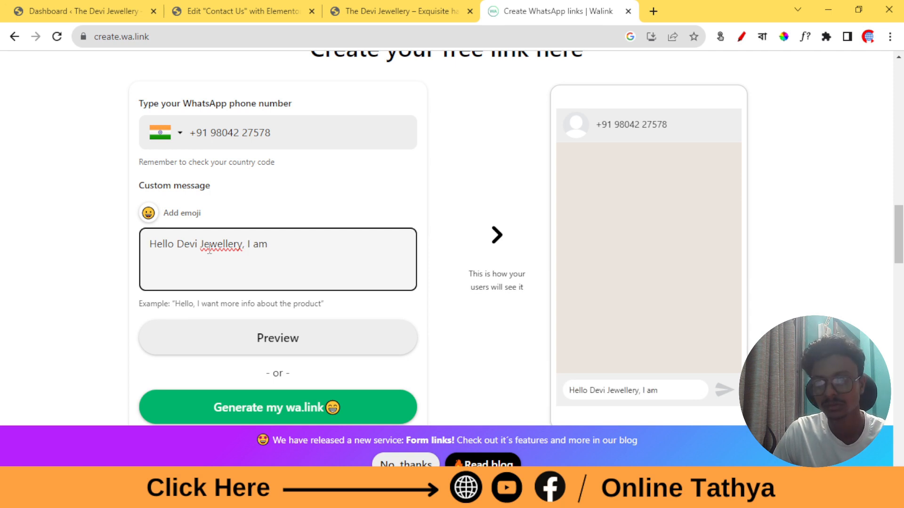
{"action": "key", "text": "BackSpace"}
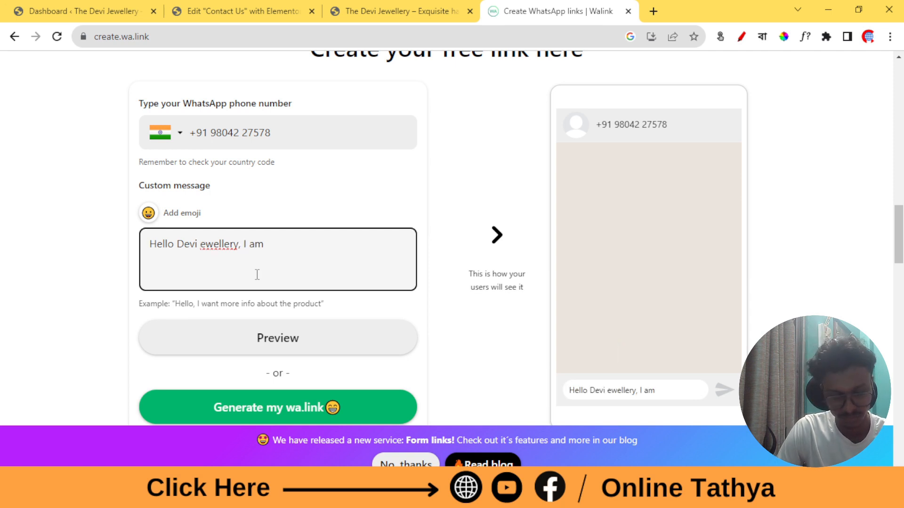
{"action": "type", "text": "J"}
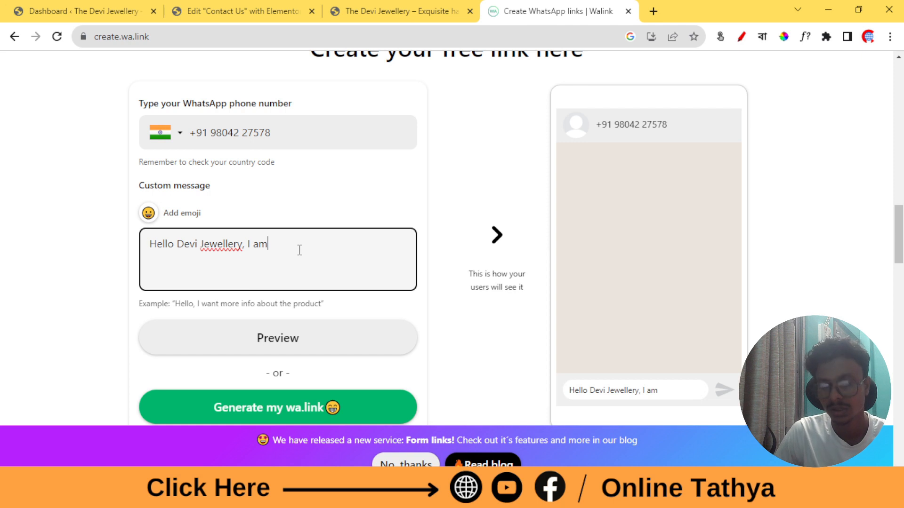
{"action": "type", "text": "nter"}
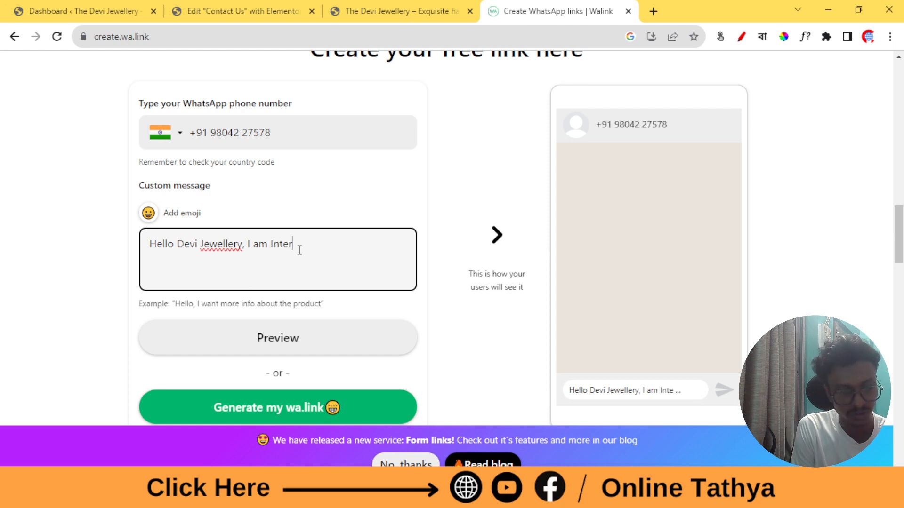
{"action": "type", "text": "ested Yo"}
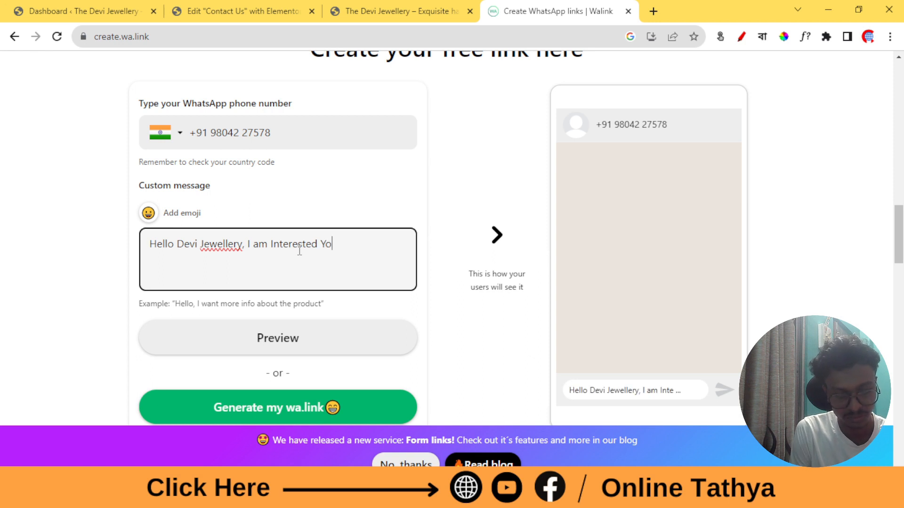
{"action": "key", "text": "BackSpace"}
{"action": "key", "text": "BackSpace"}
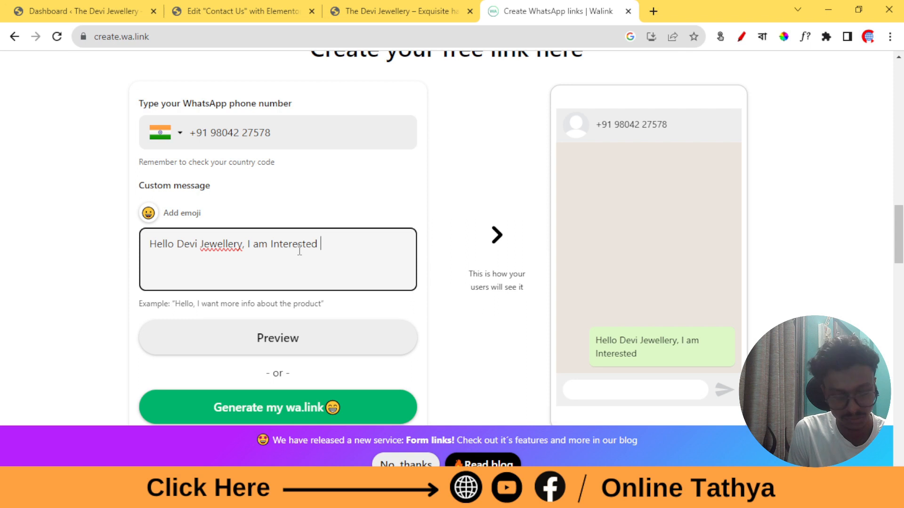
{"action": "type", "text": "Jew"}
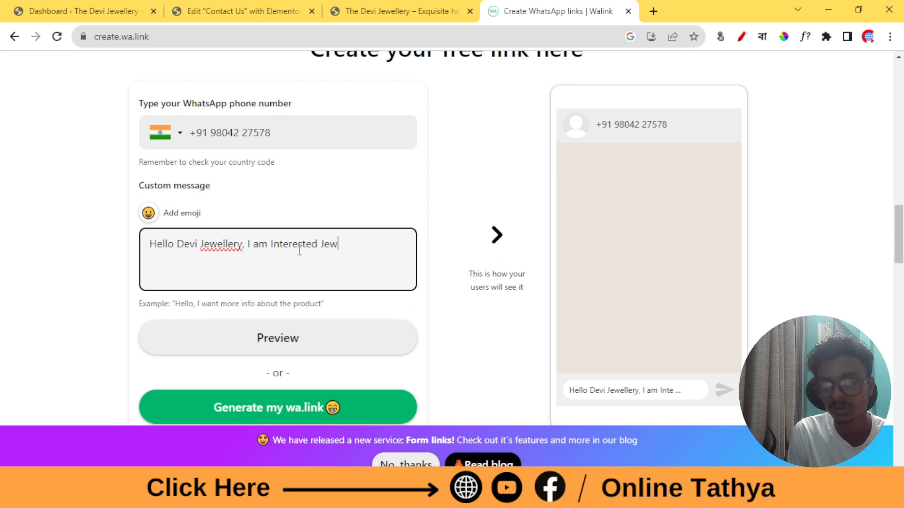
{"action": "type", "text": "ell"}
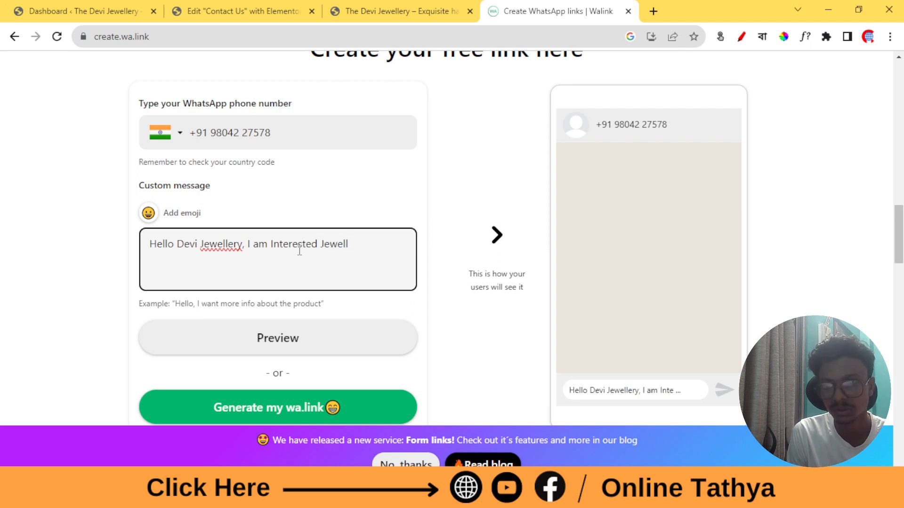
{"action": "type", "text": "ery "}
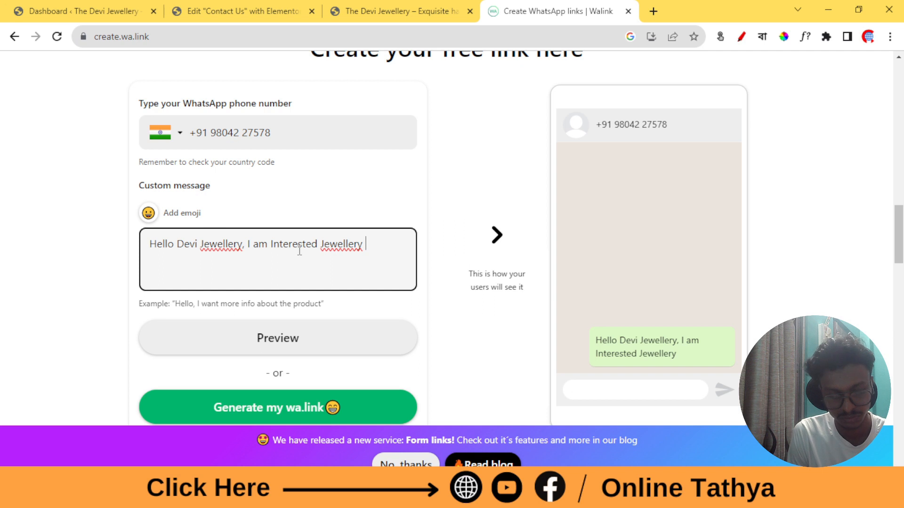
{"action": "type", "text": "Product"}
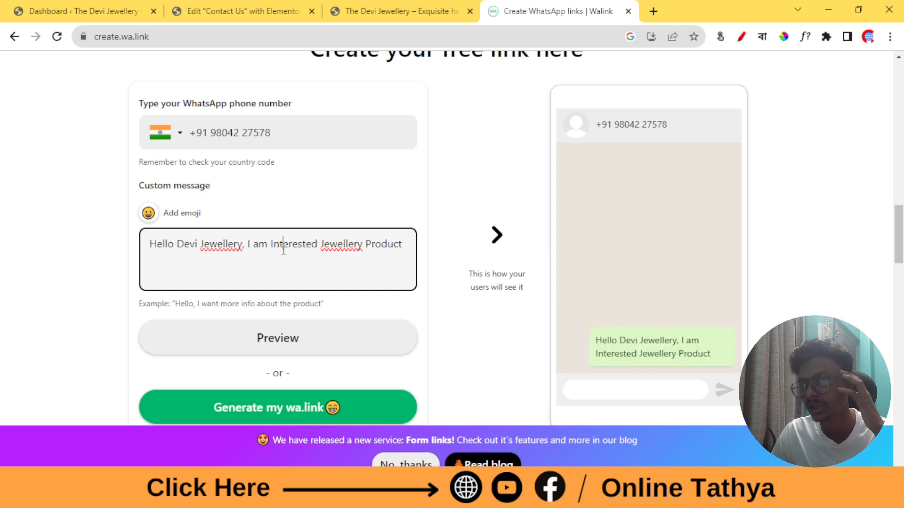
Select and copy the whole custom message text
{"action": "triple_click", "coordinate": [284, 249]}
{"action": "right_click", "coordinate": [282, 249]}
{"action": "left_click", "coordinate": [361, 296]}
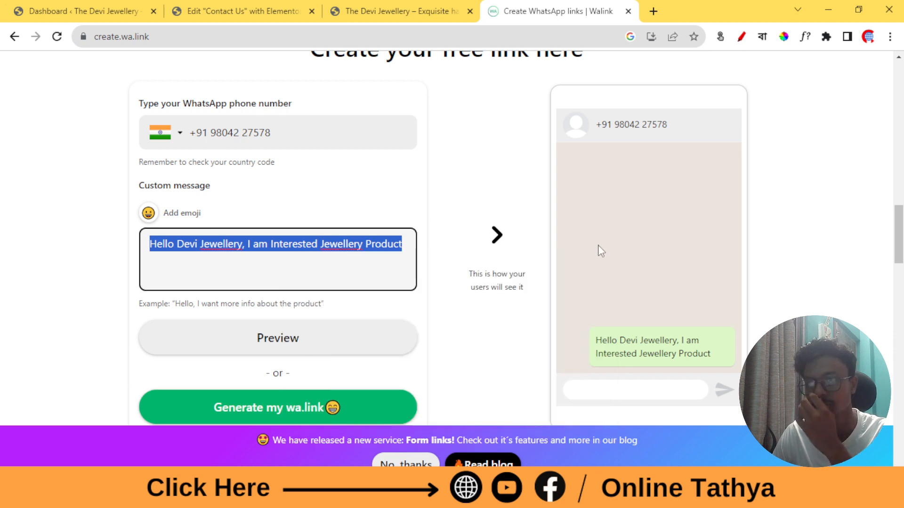
{"action": "left_click", "coordinate": [408, 185]}
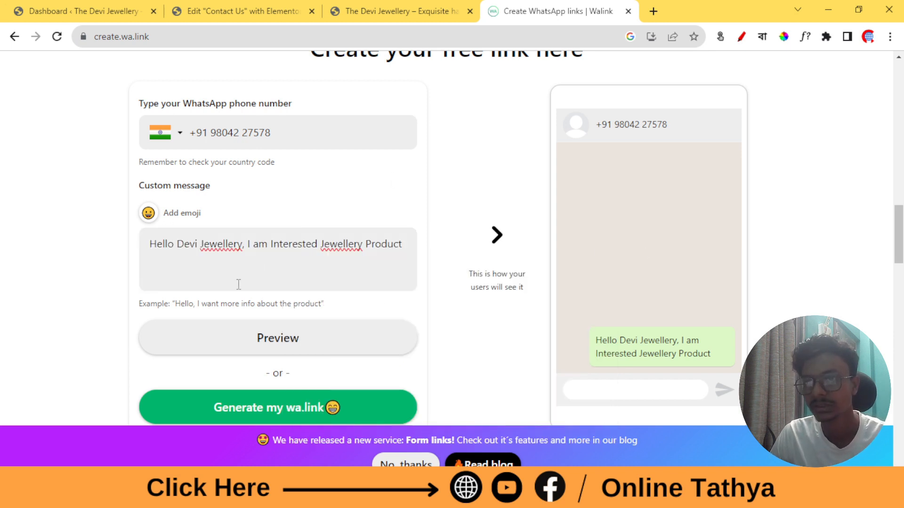
{"action": "scroll", "coordinate": [238, 282], "scroll_direction": "down", "scroll_amount": 3}
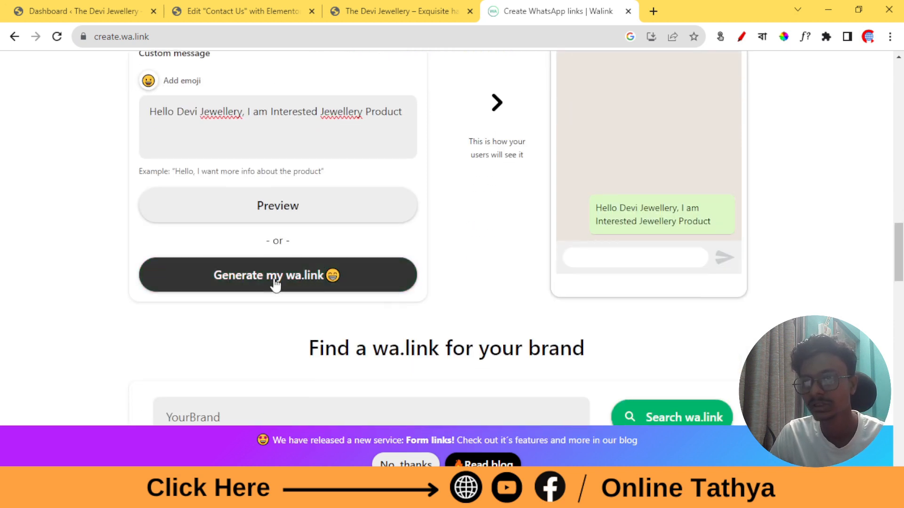
Generate the wa.link short link and its QR code
{"action": "left_click", "coordinate": [316, 282]}
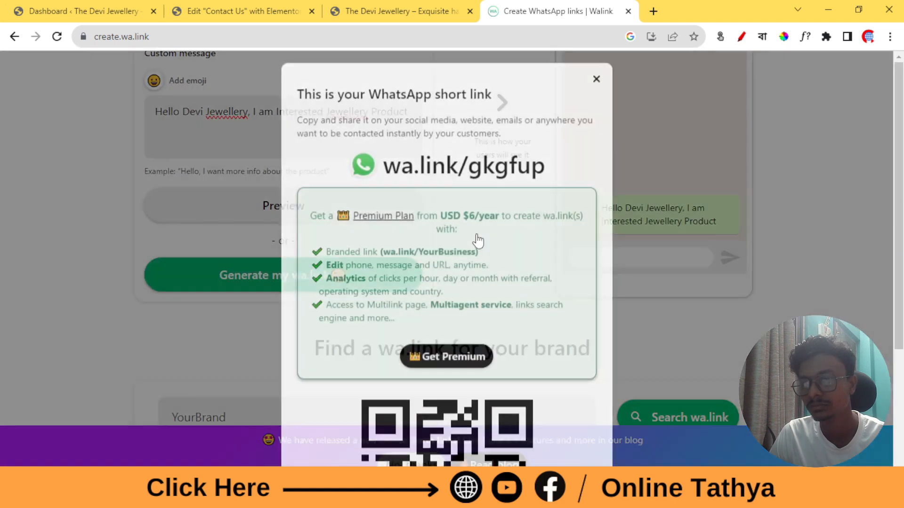
{"action": "scroll", "coordinate": [484, 272], "scroll_direction": "down", "scroll_amount": 4}
{"action": "scroll", "coordinate": [540, 339], "scroll_direction": "up", "scroll_amount": 4}
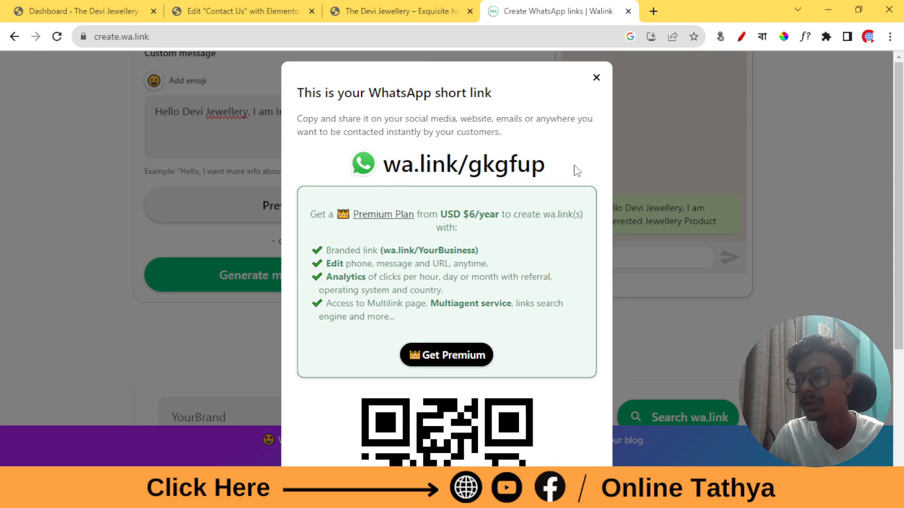
{"action": "left_click_drag", "start_coordinate": [562, 168], "coordinate": [386, 173]}
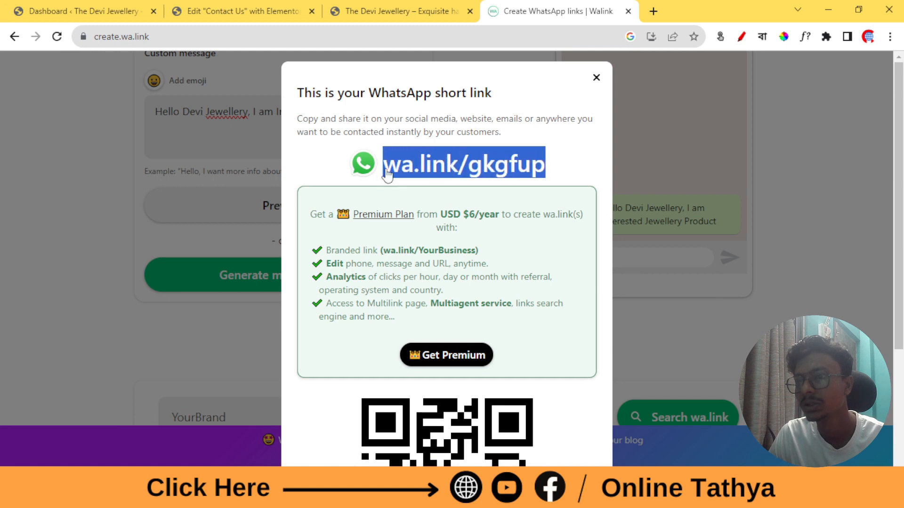
{"action": "right_click", "coordinate": [425, 168]}
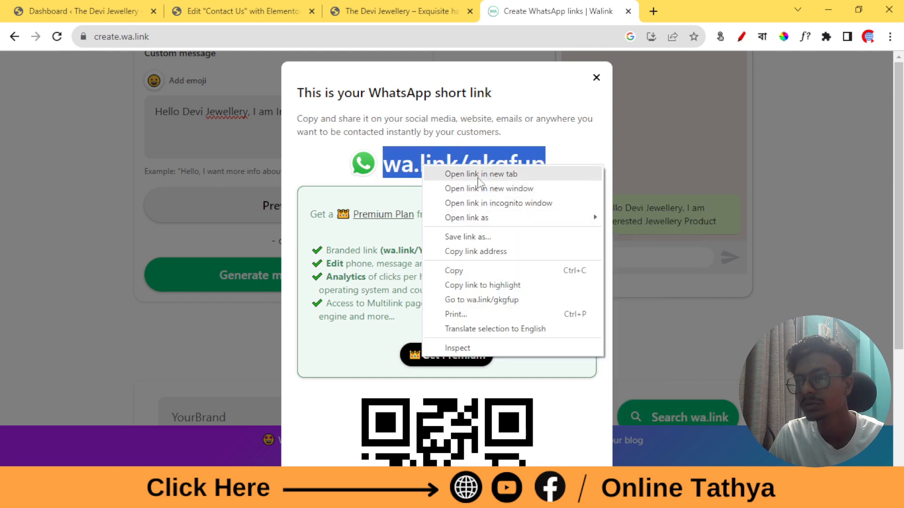
{"action": "left_click", "coordinate": [477, 272]}
{"action": "scroll", "coordinate": [480, 220], "scroll_direction": "down", "scroll_amount": 4}
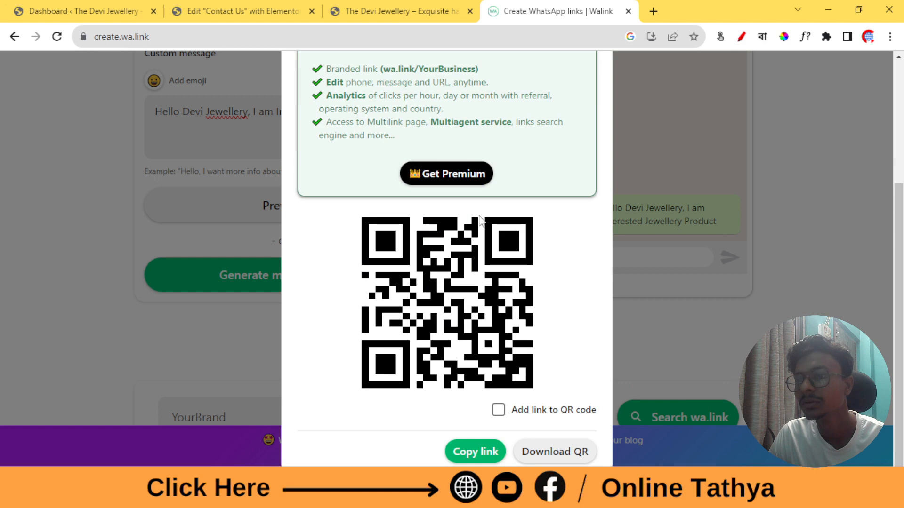
{"action": "left_click", "coordinate": [490, 456]}
{"action": "scroll", "coordinate": [569, 80], "scroll_direction": "up", "scroll_amount": 4}
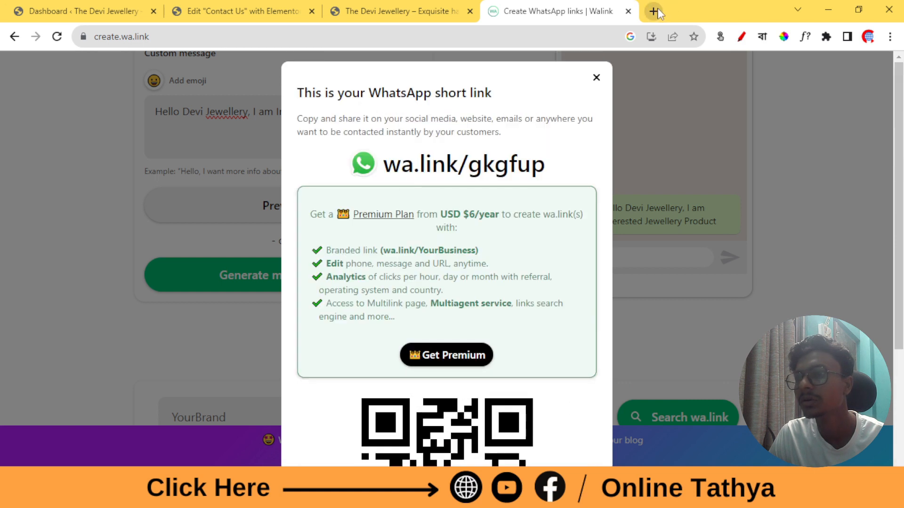
{"action": "left_click", "coordinate": [654, 10]}
{"action": "key", "text": "ctrl+v"}
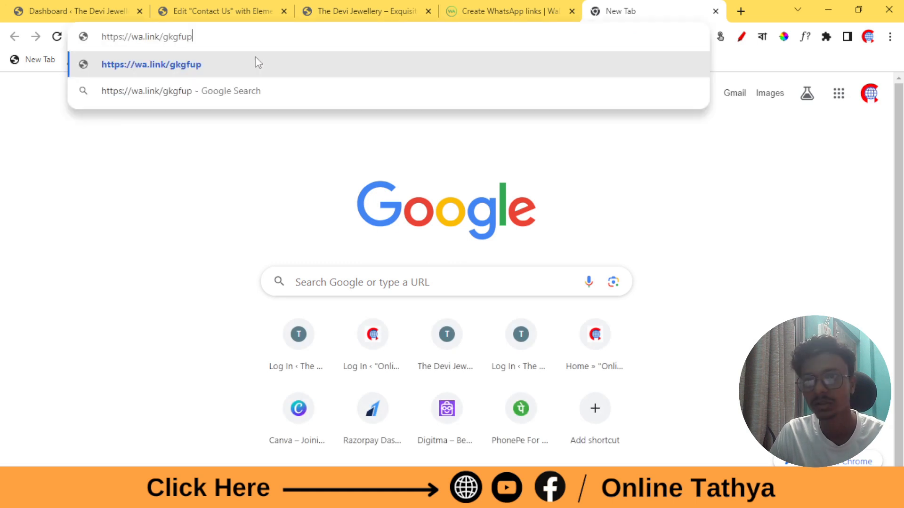
{"action": "key", "text": "Return"}
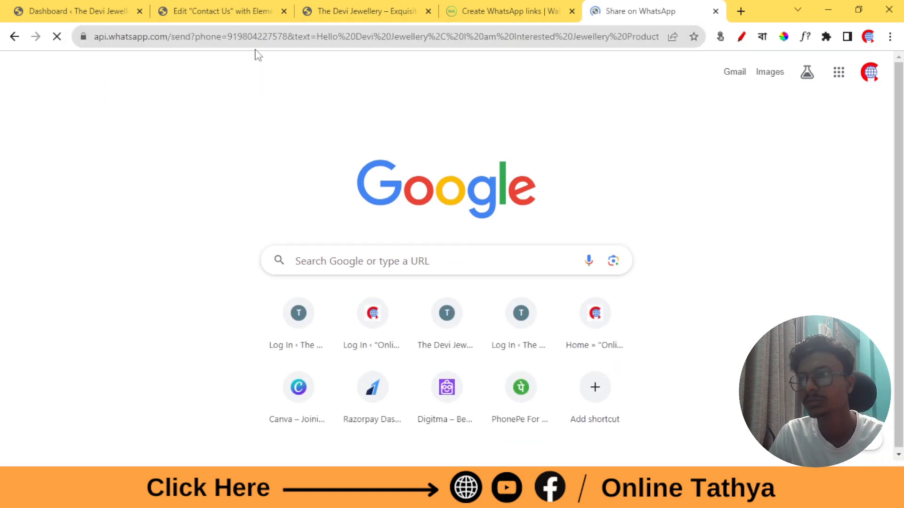
{"action": "left_click", "coordinate": [518, 152]}
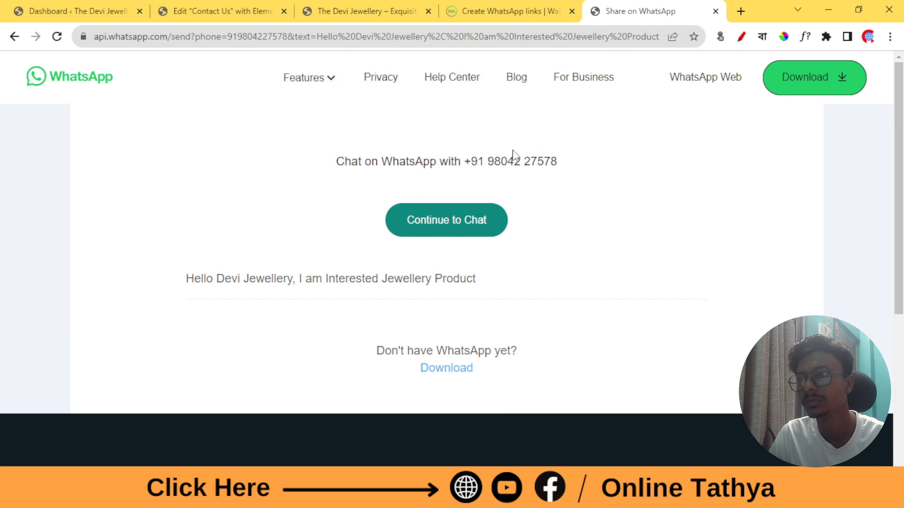
{"action": "left_click", "coordinate": [470, 231]}
{"action": "left_click", "coordinate": [517, 151]}
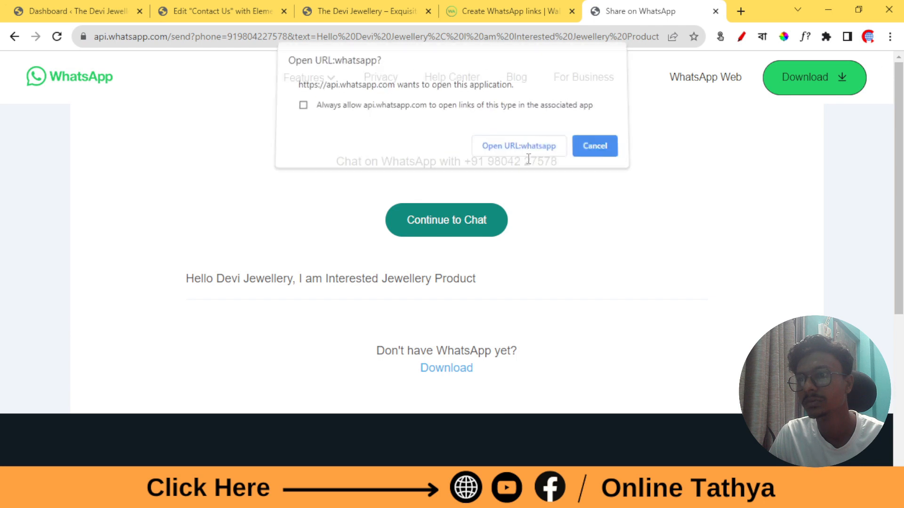
{"action": "left_click", "coordinate": [201, 7]}
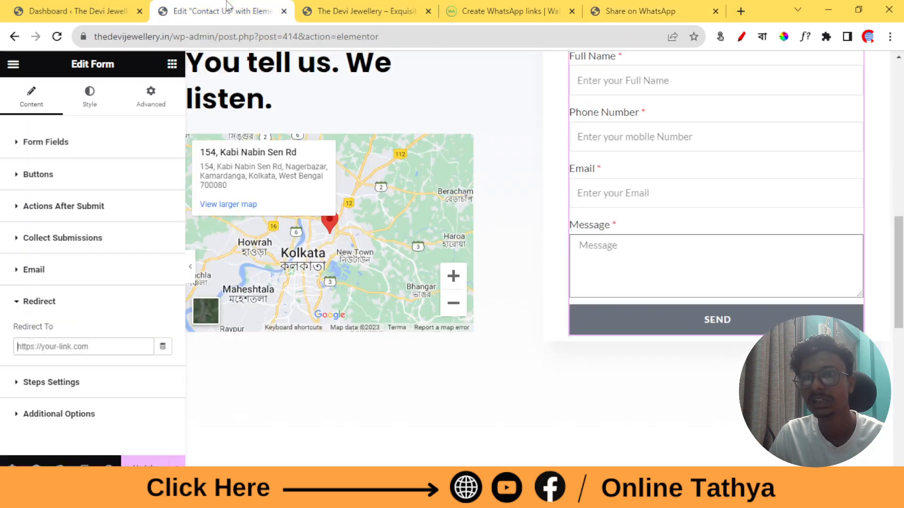
{"action": "right_click", "coordinate": [56, 345]}
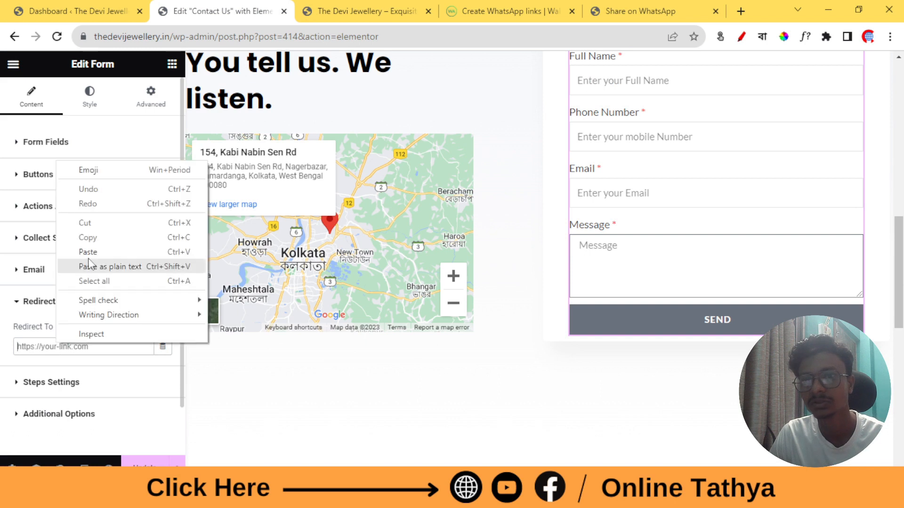
{"action": "left_click", "coordinate": [91, 254]}
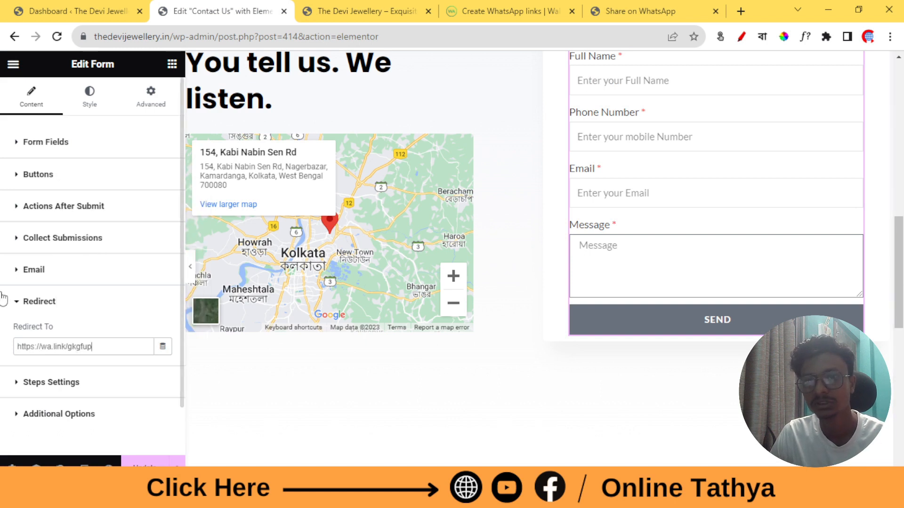
{"action": "left_click", "coordinate": [41, 303]}
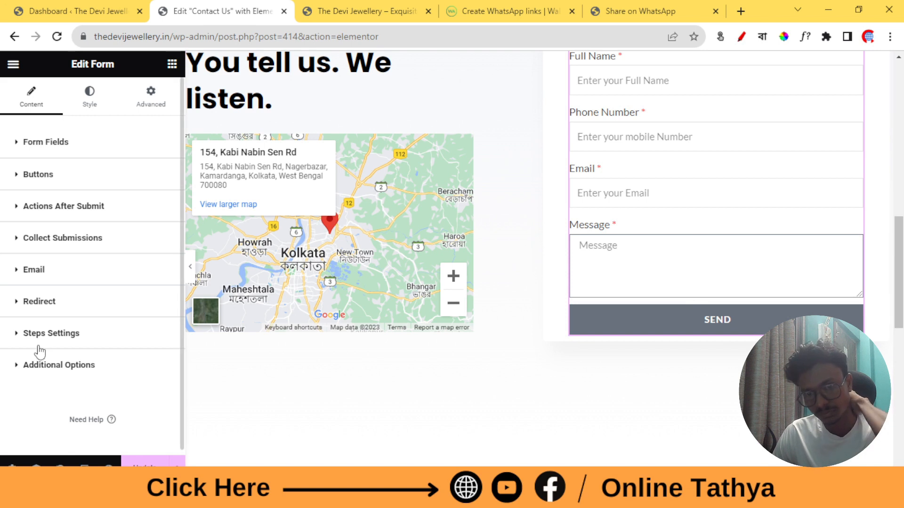
Recheck the Redirect To URL under Steps Settings, then collapse Redirect
{"action": "left_click", "coordinate": [51, 334]}
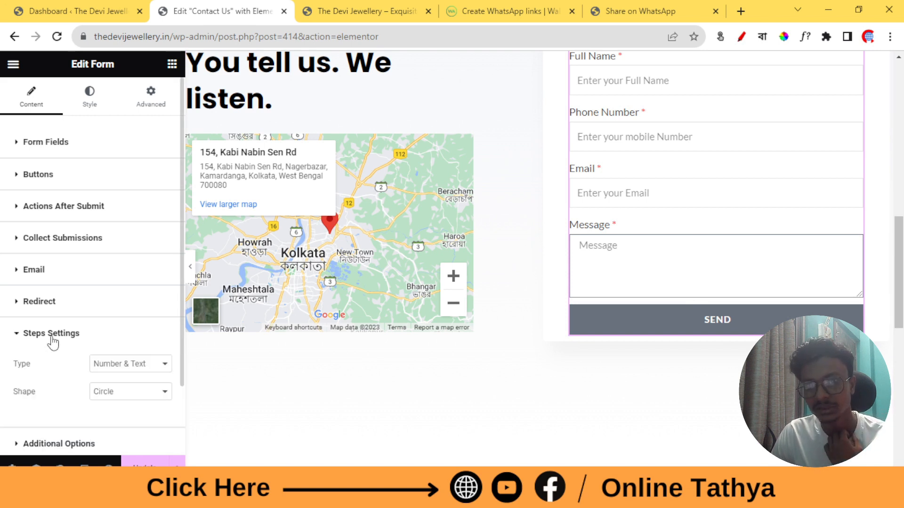
{"action": "left_click", "coordinate": [53, 312]}
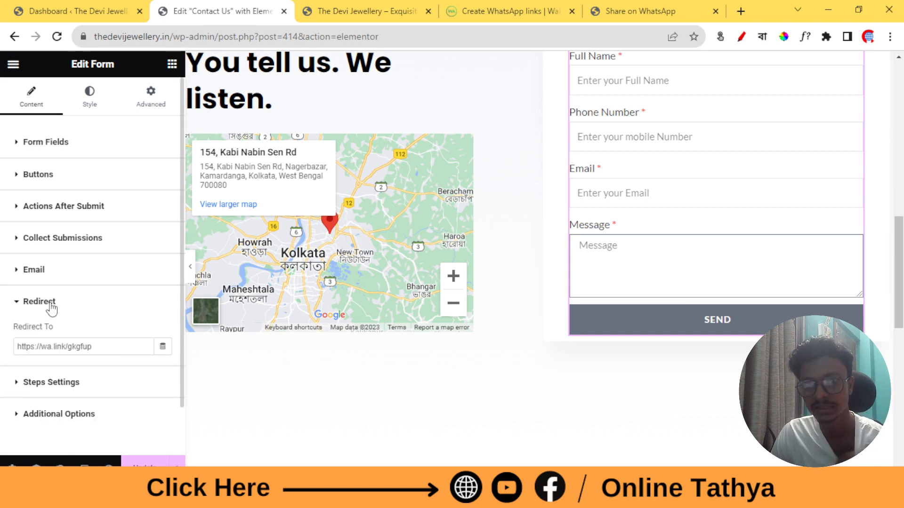
{"action": "left_click", "coordinate": [52, 307]}
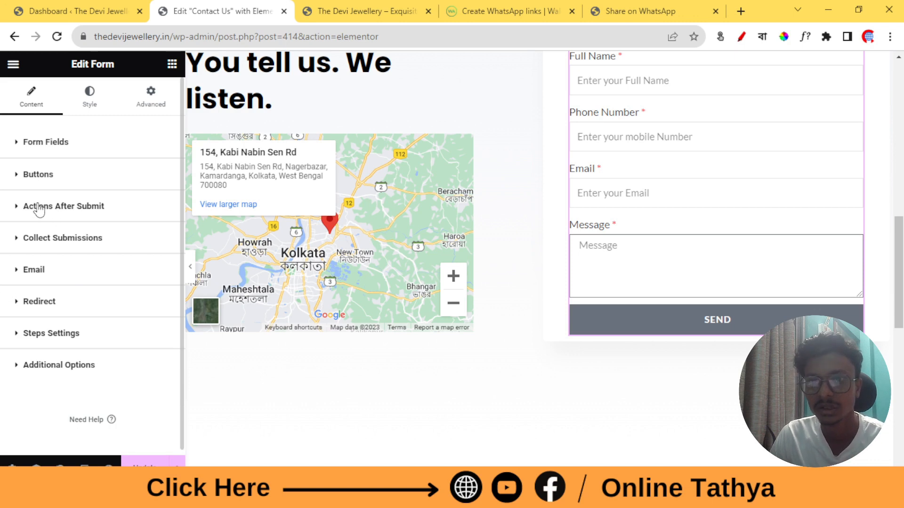
Remove the Email action so only Collect Submissions and Redirect run after submit
{"action": "left_click", "coordinate": [68, 212]}
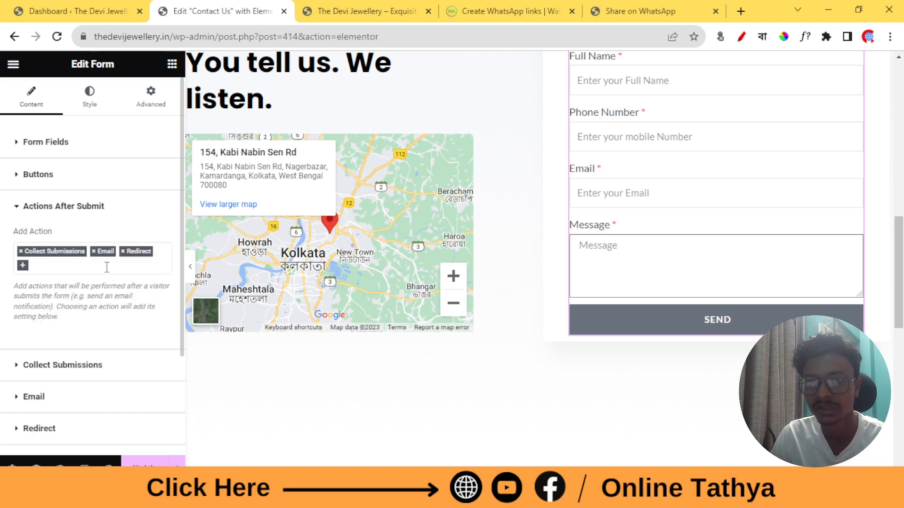
{"action": "left_click", "coordinate": [23, 269]}
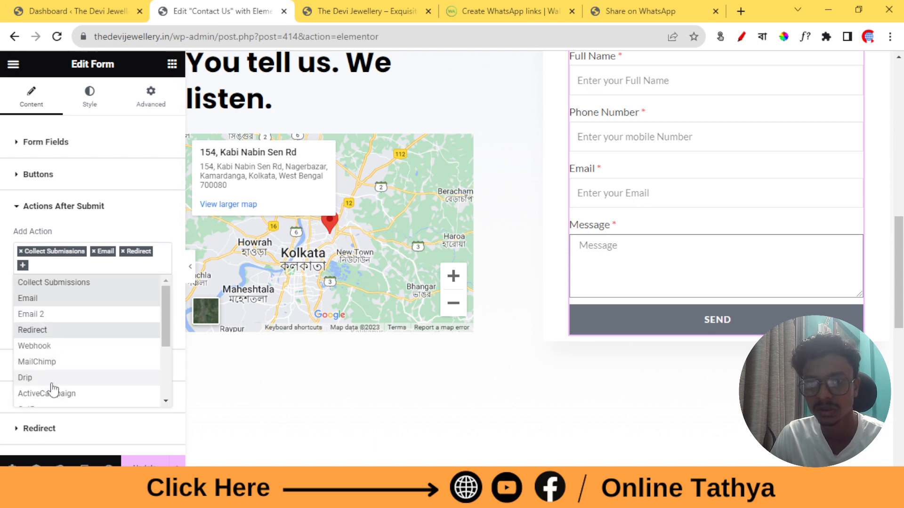
{"action": "scroll", "coordinate": [51, 391], "scroll_direction": "down", "scroll_amount": 1}
{"action": "scroll", "coordinate": [52, 384], "scroll_direction": "down", "scroll_amount": 1}
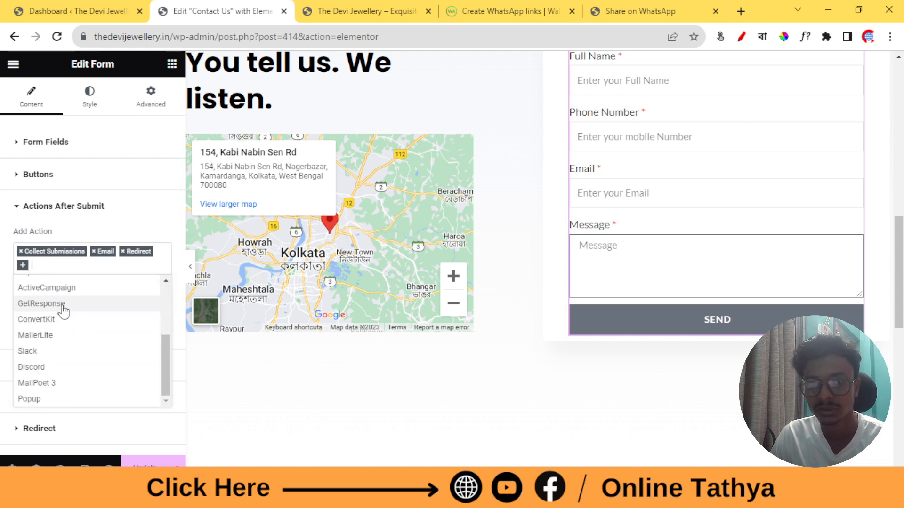
{"action": "scroll", "coordinate": [64, 311], "scroll_direction": "up", "scroll_amount": 1}
{"action": "scroll", "coordinate": [68, 308], "scroll_direction": "up", "scroll_amount": 2}
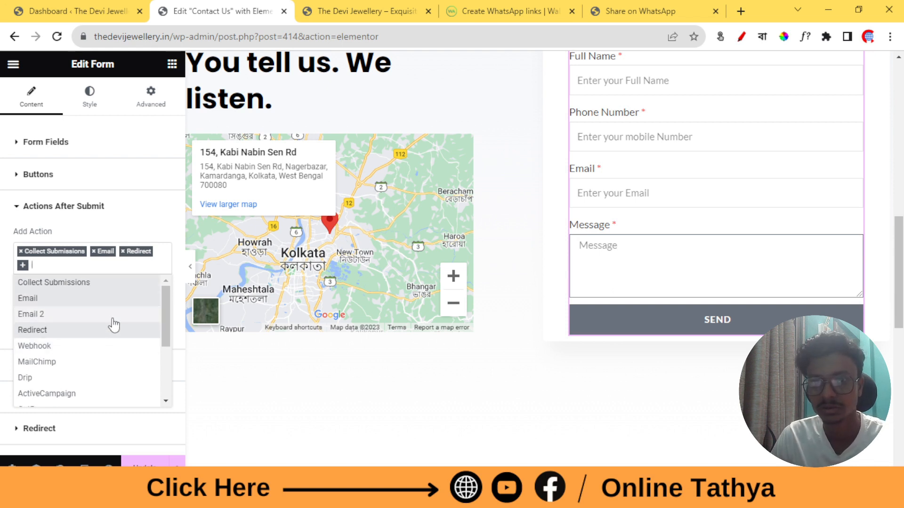
{"action": "scroll", "coordinate": [109, 316], "scroll_direction": "down", "scroll_amount": 2}
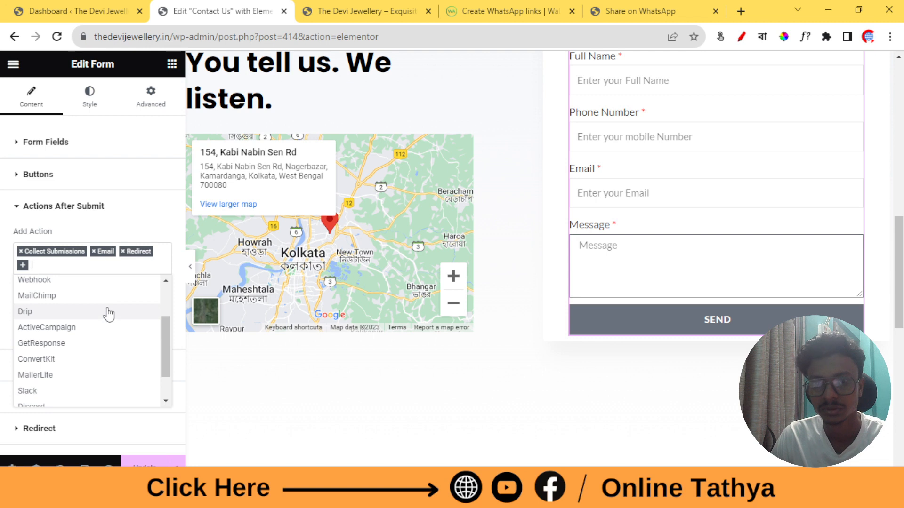
{"action": "scroll", "coordinate": [108, 315], "scroll_direction": "down", "scroll_amount": 2}
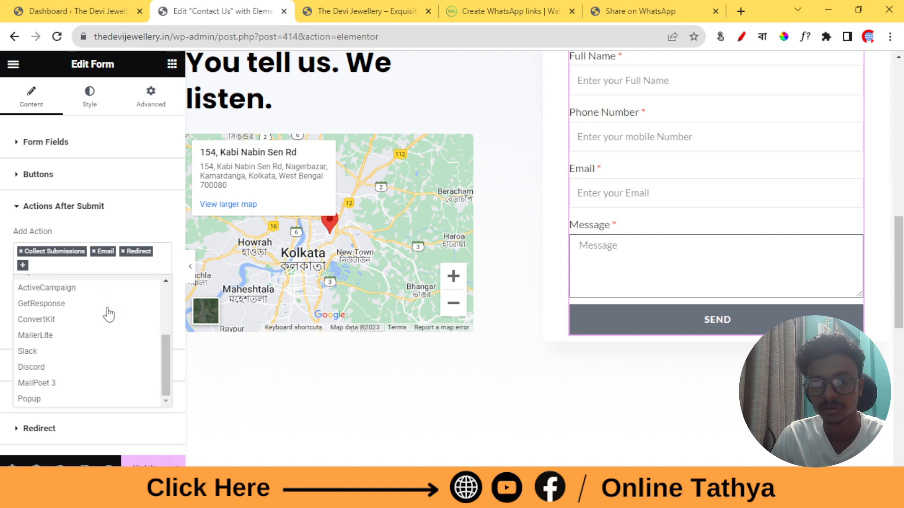
{"action": "left_click", "coordinate": [94, 252]}
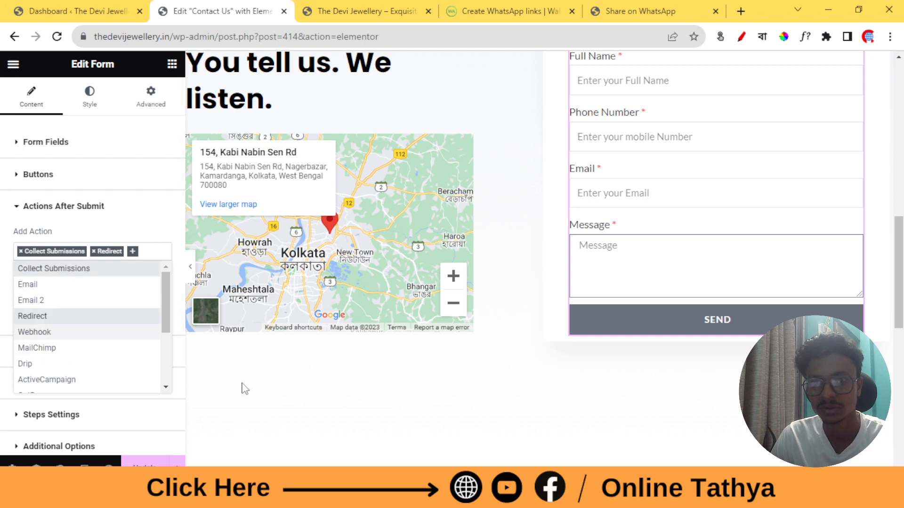
{"action": "left_click", "coordinate": [34, 210]}
{"action": "left_click", "coordinate": [34, 212]}
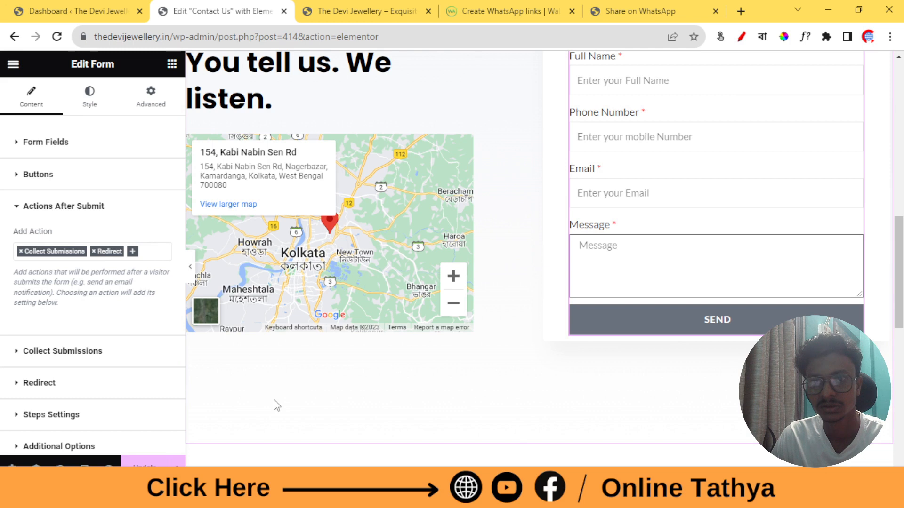
{"action": "left_click", "coordinate": [51, 212]}
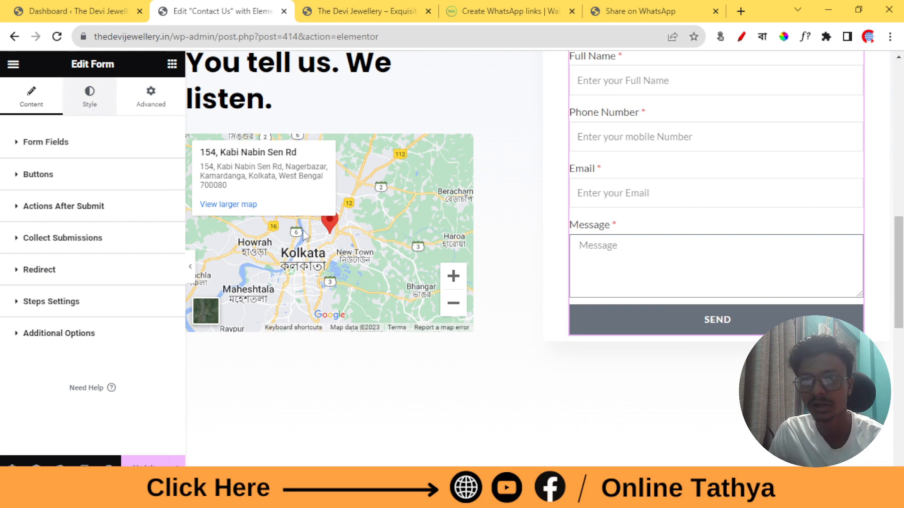
{"action": "left_click", "coordinate": [104, 103]}
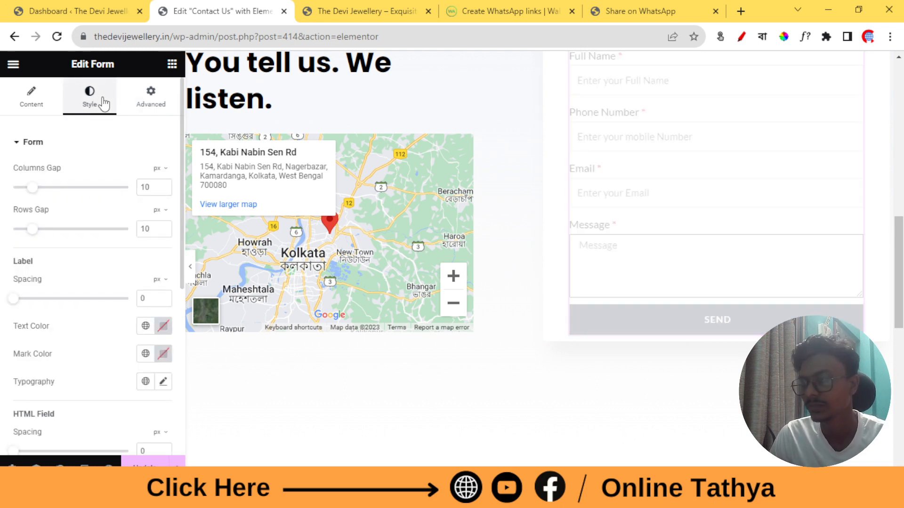
Set the form label text colour to #020101 and the required mark colour to black
{"action": "scroll", "coordinate": [616, 202], "scroll_direction": "up", "scroll_amount": 3}
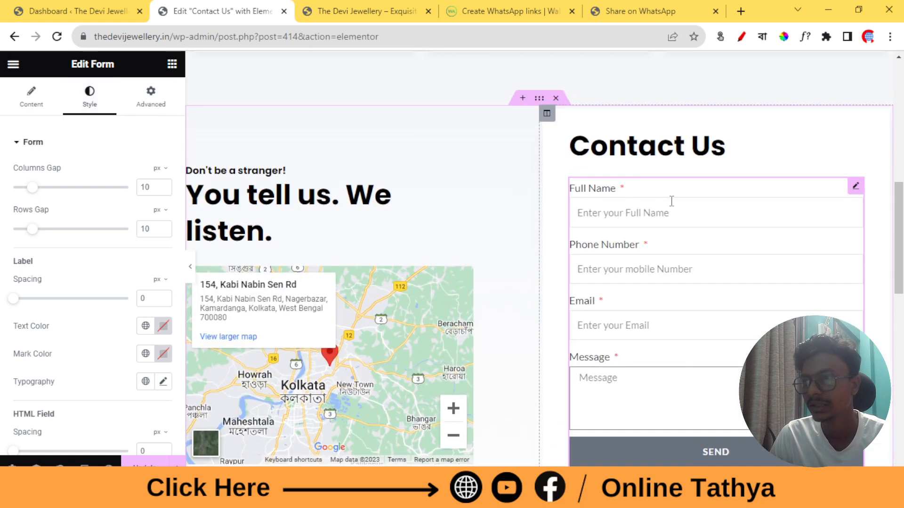
{"action": "scroll", "coordinate": [668, 203], "scroll_direction": "down", "scroll_amount": 2}
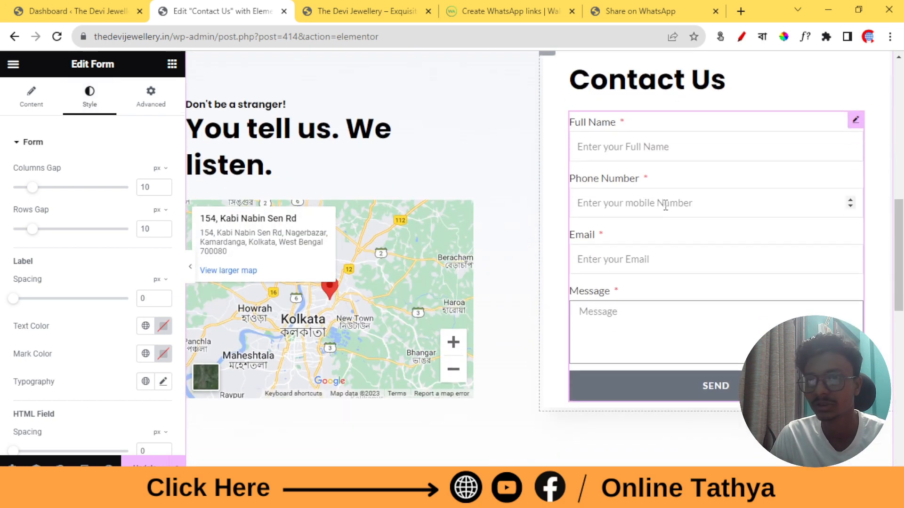
{"action": "scroll", "coordinate": [127, 280], "scroll_direction": "down", "scroll_amount": 2}
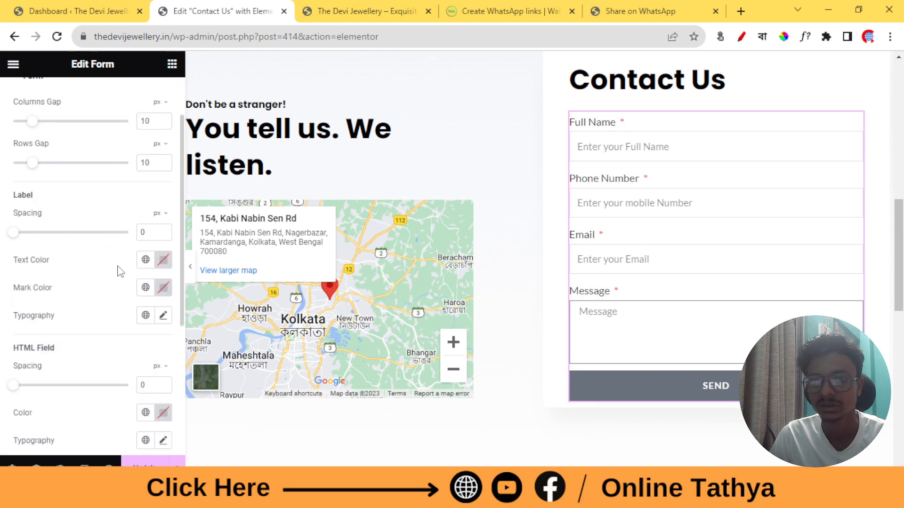
{"action": "left_click", "coordinate": [163, 262]}
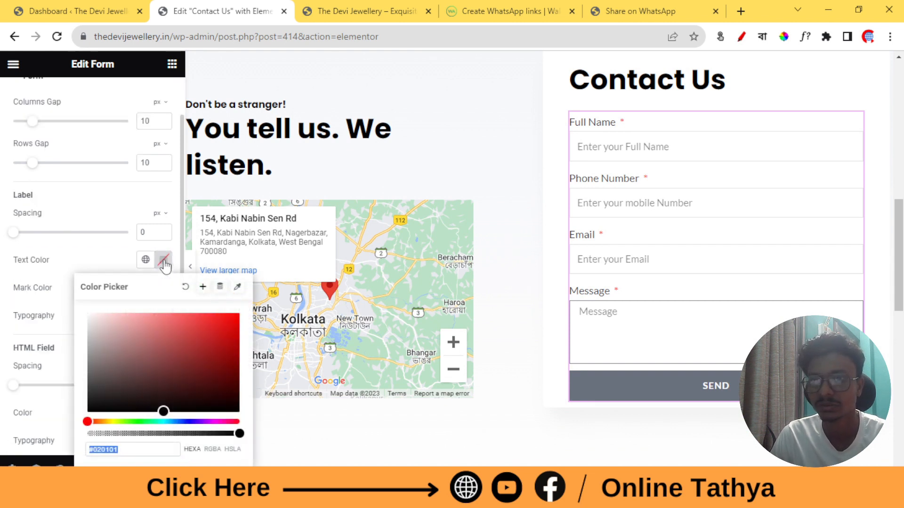
{"action": "left_click", "coordinate": [163, 262]}
{"action": "left_click", "coordinate": [163, 262]}
{"action": "left_click", "coordinate": [163, 262]}
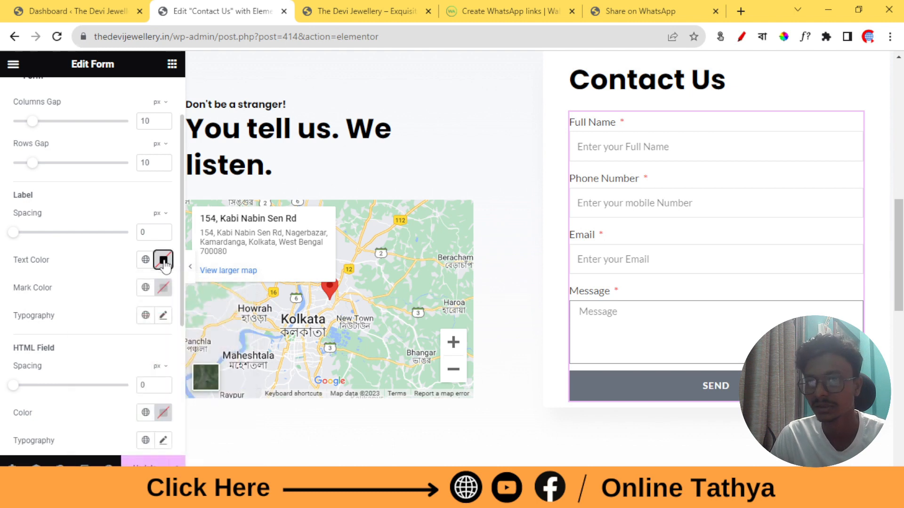
{"action": "left_click", "coordinate": [164, 288]}
{"action": "left_click", "coordinate": [165, 291]}
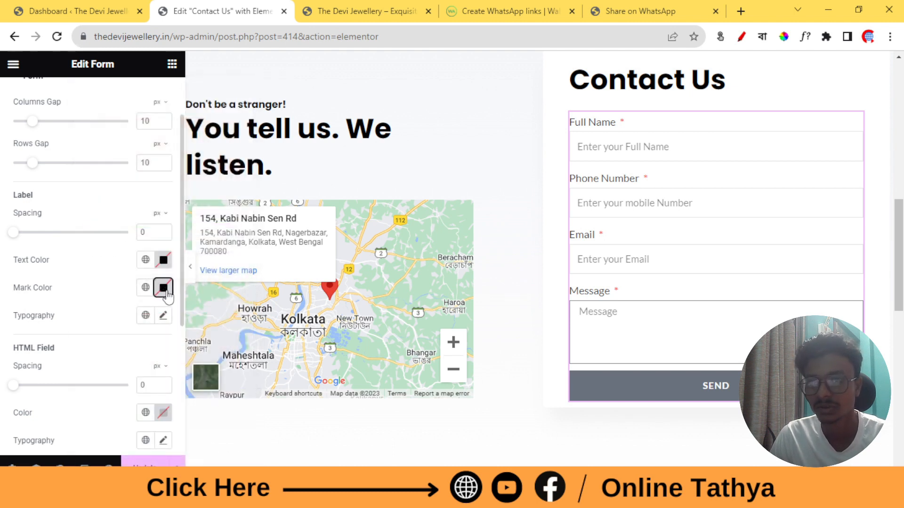
{"action": "scroll", "coordinate": [54, 269], "scroll_direction": "down", "scroll_amount": 5}
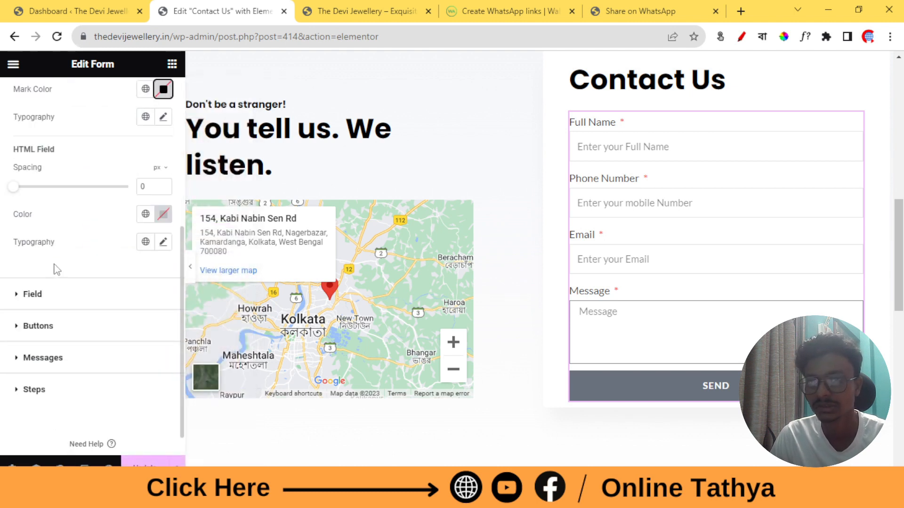
{"action": "left_click", "coordinate": [37, 327]}
Sample the Sales phone number's blue with the eyedropper and copy hex 0084D6
{"action": "scroll", "coordinate": [89, 279], "scroll_direction": "down", "scroll_amount": 1}
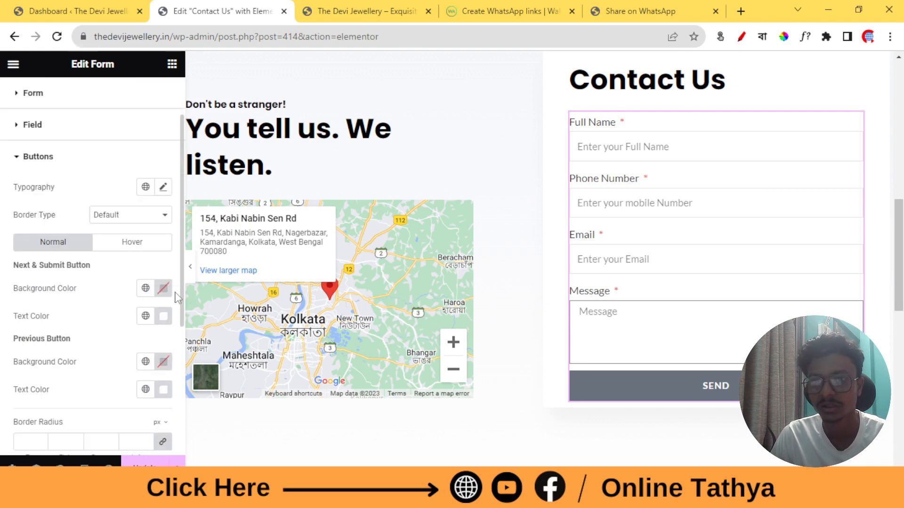
{"action": "scroll", "coordinate": [734, 288], "scroll_direction": "up", "scroll_amount": 5}
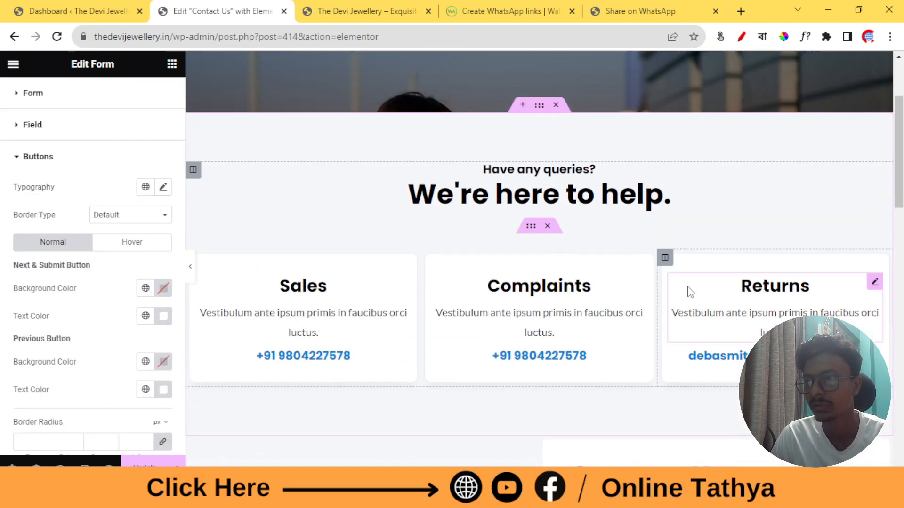
{"action": "left_click", "coordinate": [784, 36]}
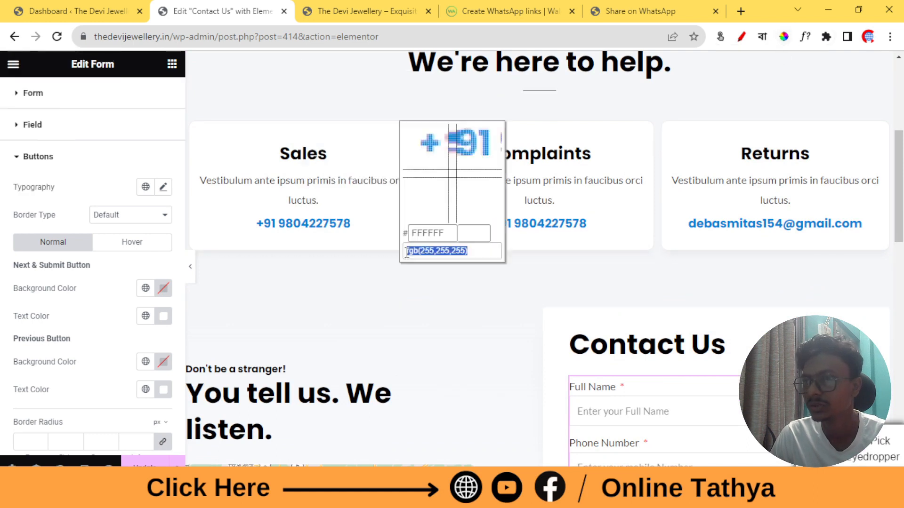
{"action": "left_click", "coordinate": [305, 222]}
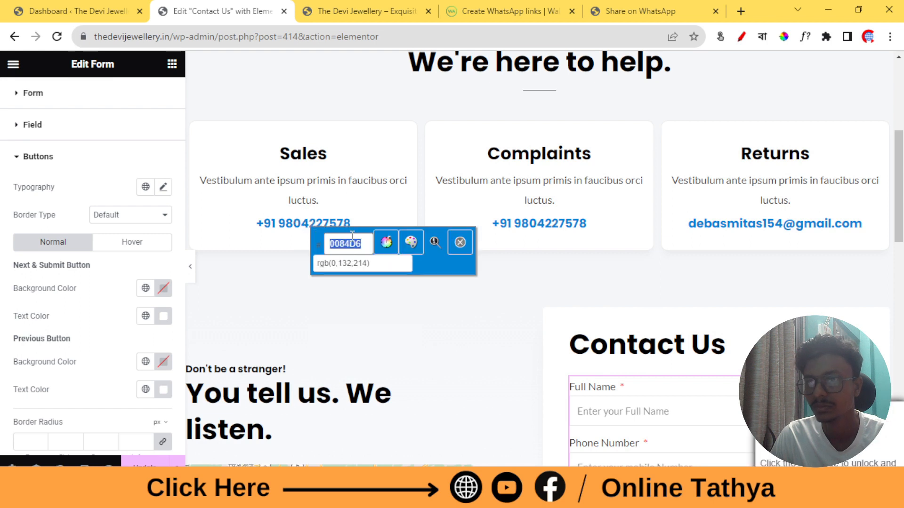
{"action": "right_click", "coordinate": [354, 237]}
{"action": "left_click", "coordinate": [398, 281]}
{"action": "left_click", "coordinate": [460, 242]}
Look over the live site tab, then return to the Contact Us editor
{"action": "scroll", "coordinate": [664, 248], "scroll_direction": "down", "scroll_amount": 8}
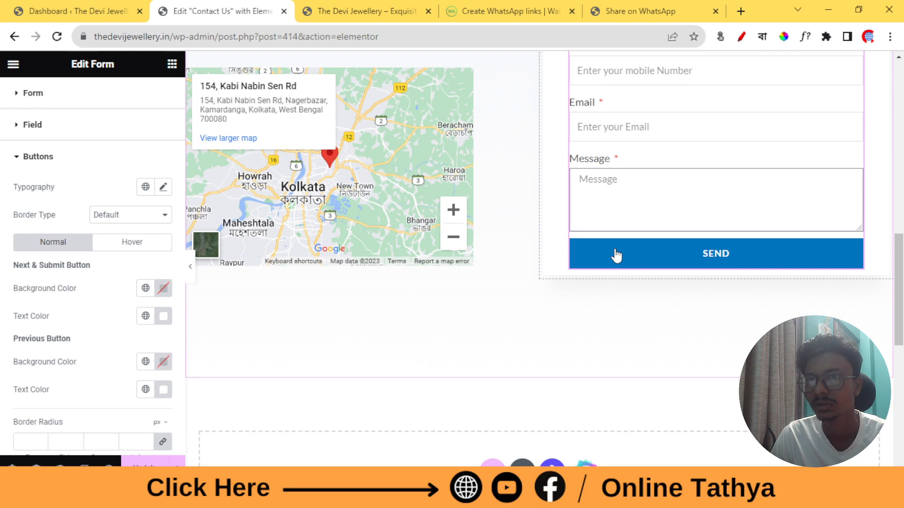
{"action": "left_click", "coordinate": [365, 11]}
{"action": "scroll", "coordinate": [479, 320], "scroll_direction": "down", "scroll_amount": 5}
{"action": "scroll", "coordinate": [479, 321], "scroll_direction": "down", "scroll_amount": 15}
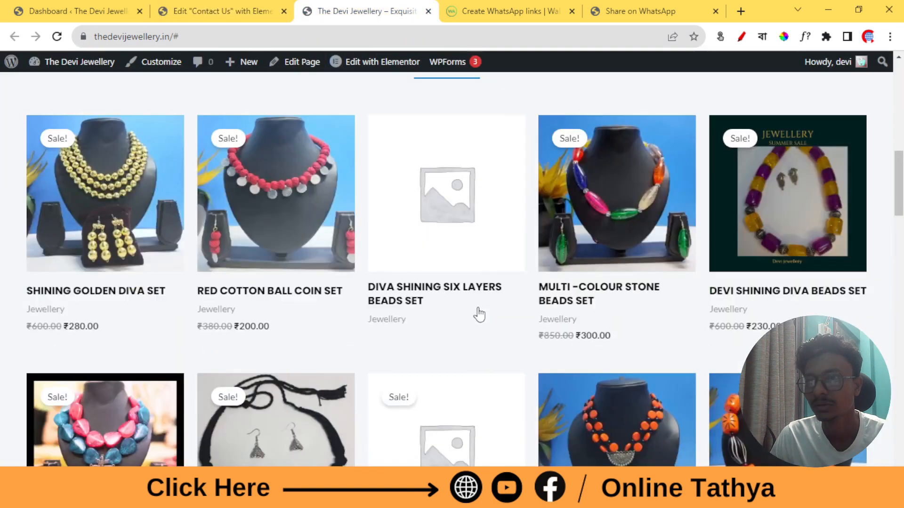
{"action": "scroll", "coordinate": [490, 312], "scroll_direction": "down", "scroll_amount": 8}
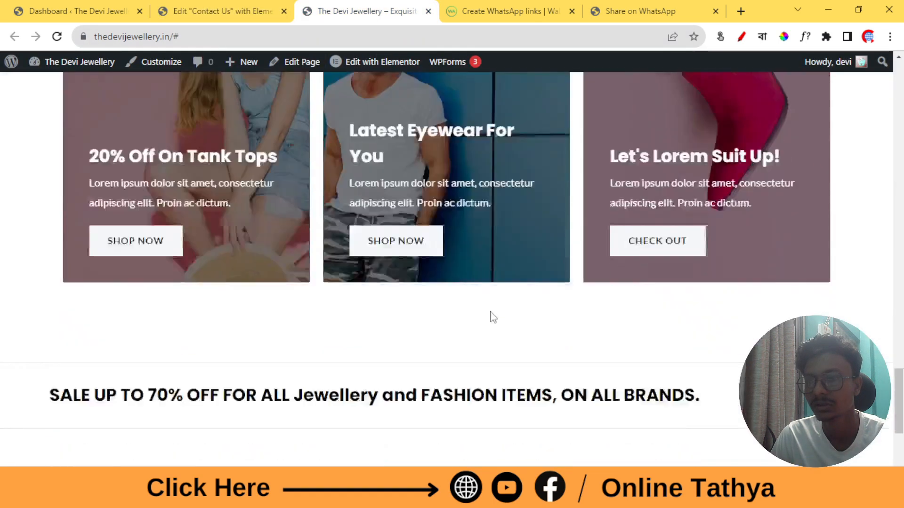
{"action": "scroll", "coordinate": [708, 343], "scroll_direction": "up", "scroll_amount": 2}
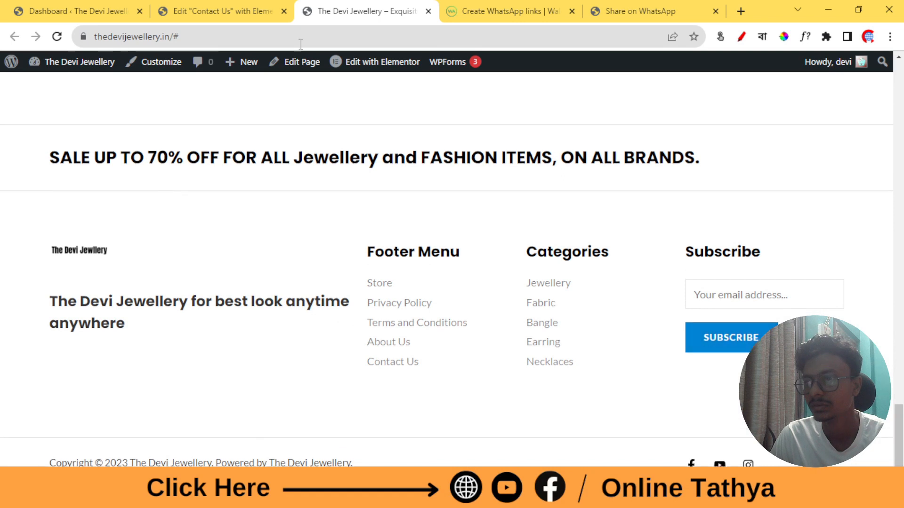
{"action": "left_click", "coordinate": [221, 11]}
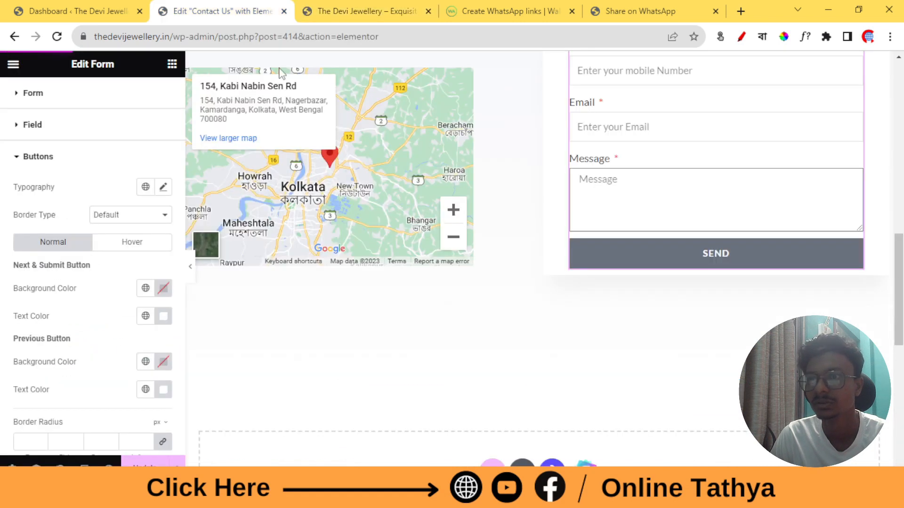
Paste 0084D6 as the Send button's normal background colour
{"action": "left_click", "coordinate": [164, 288]}
{"action": "right_click", "coordinate": [123, 256]}
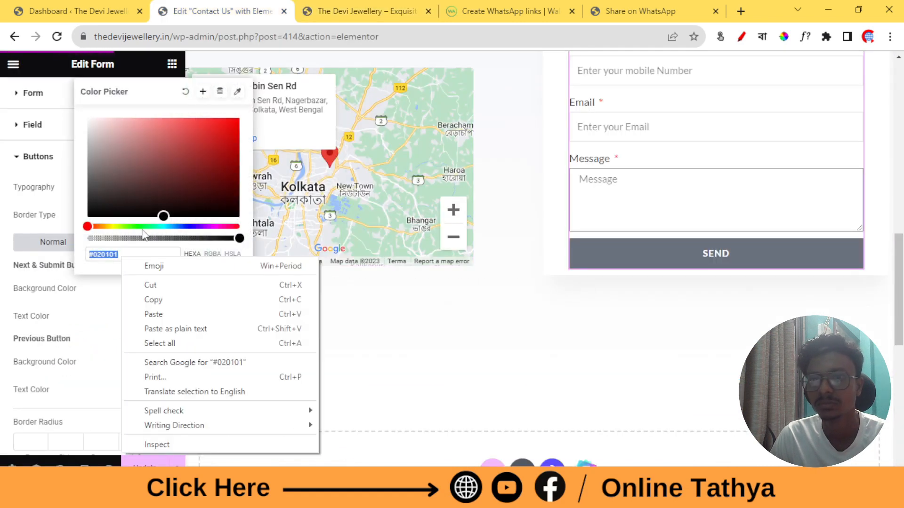
{"action": "left_click", "coordinate": [173, 314]}
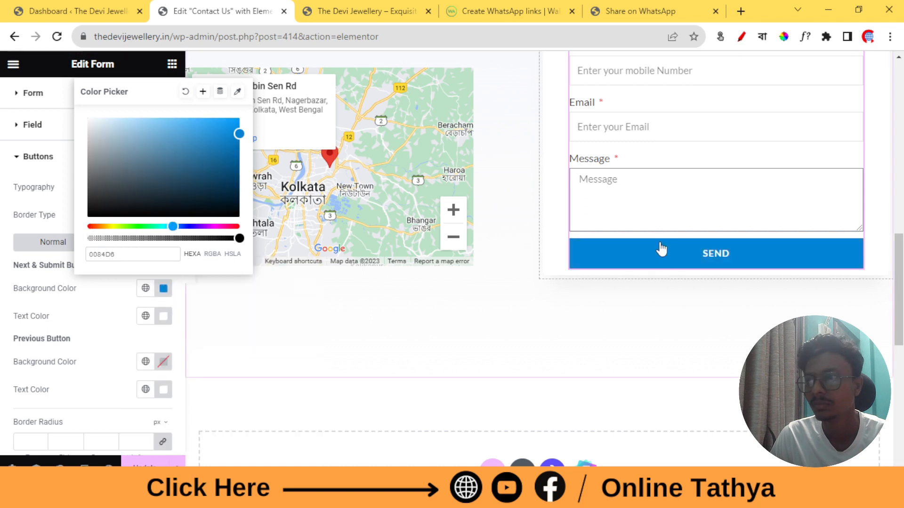
{"action": "left_click", "coordinate": [31, 265]}
Give the Send button a darker #045D94 blue hover background
{"action": "left_click", "coordinate": [133, 242]}
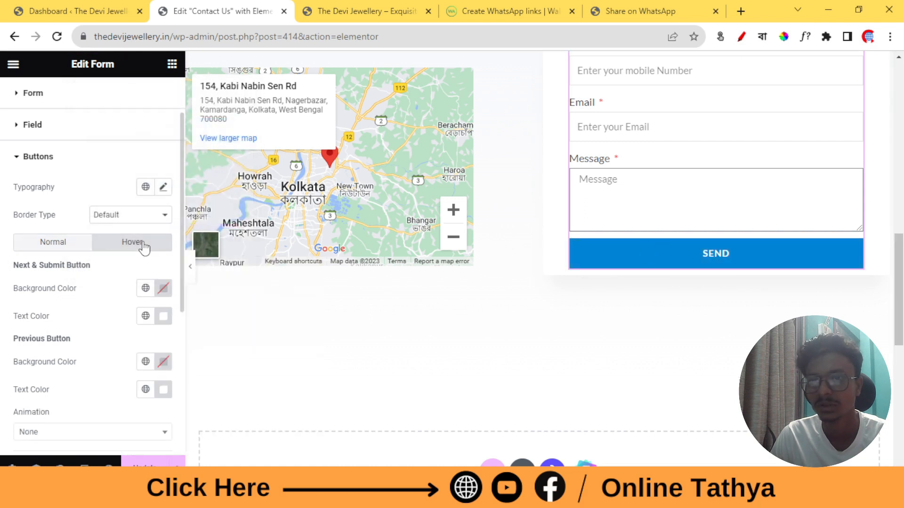
{"action": "left_click", "coordinate": [166, 292]}
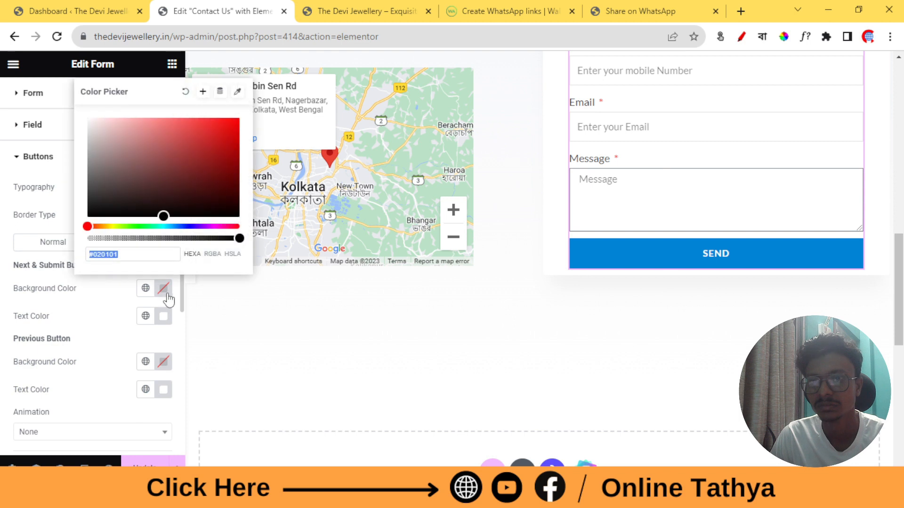
{"action": "right_click", "coordinate": [120, 254]}
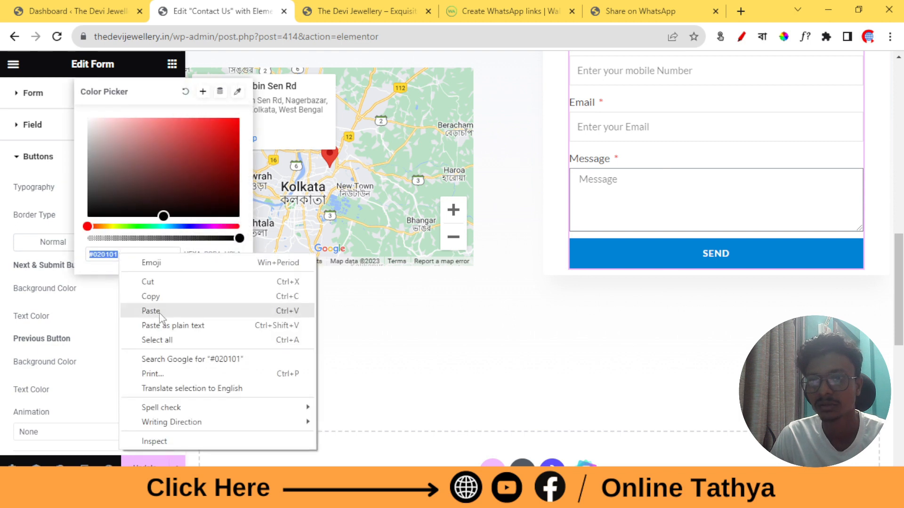
{"action": "left_click", "coordinate": [160, 313]}
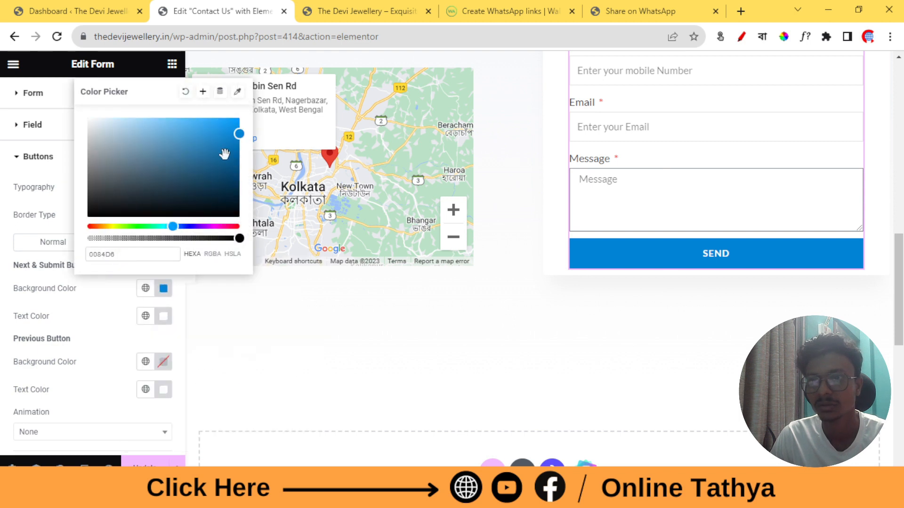
{"action": "left_click", "coordinate": [178, 131]}
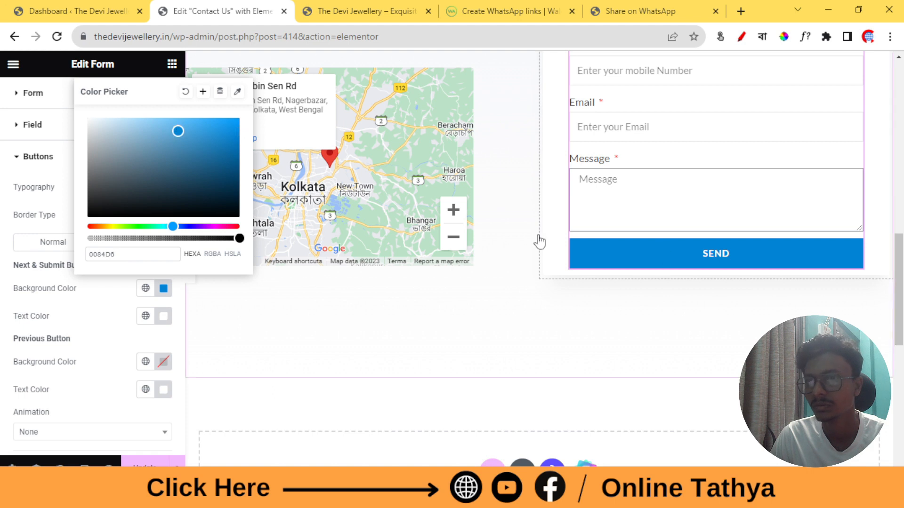
{"action": "left_click", "coordinate": [156, 126]}
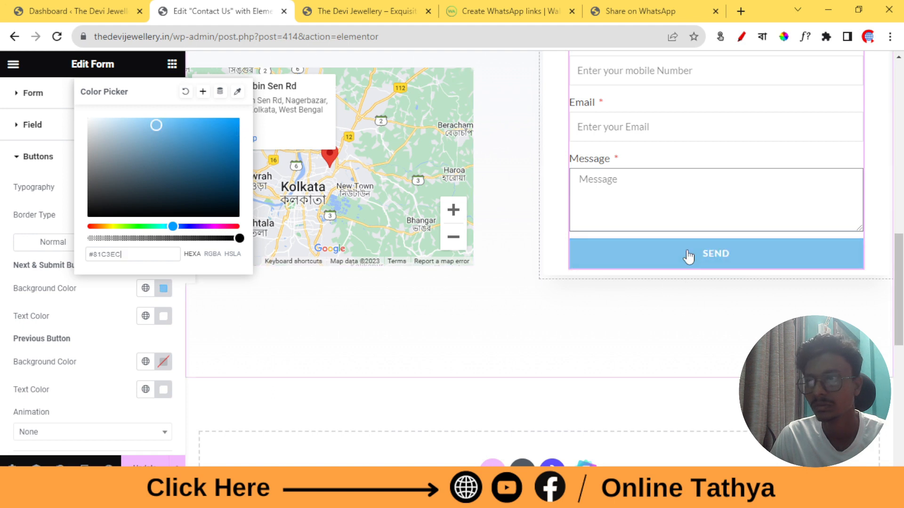
{"action": "left_click", "coordinate": [235, 158]}
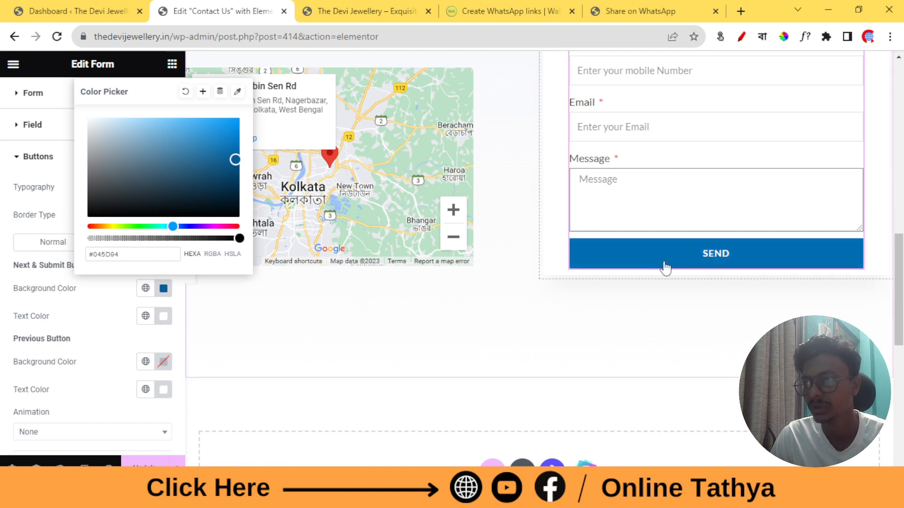
{"action": "left_click", "coordinate": [2, 342]}
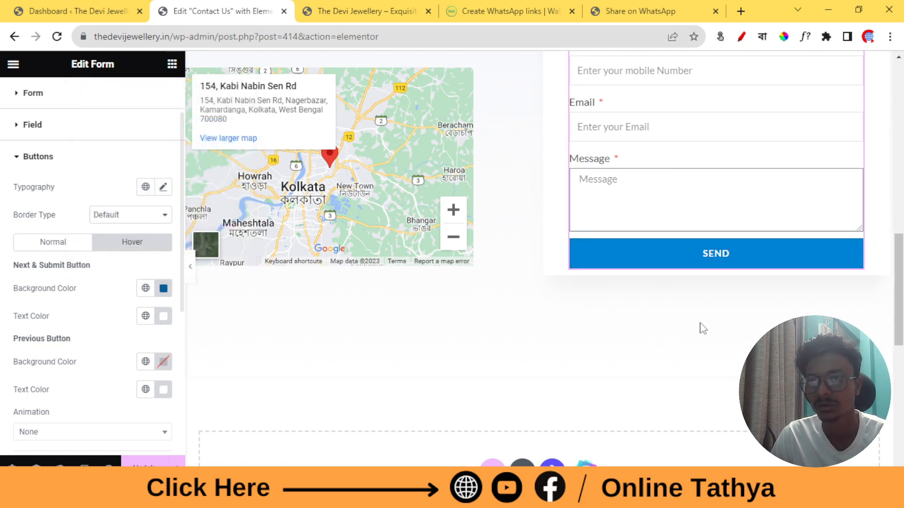
{"action": "scroll", "coordinate": [703, 325], "scroll_direction": "up", "scroll_amount": 1}
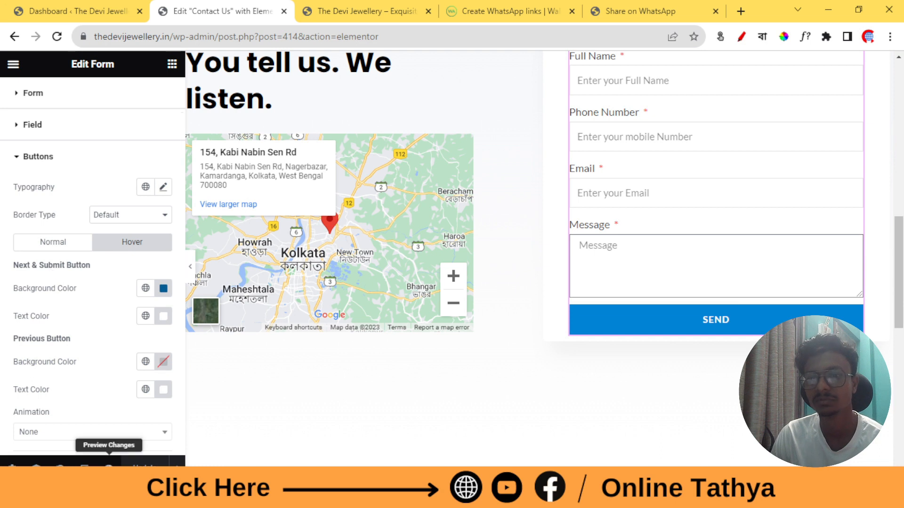
Preview the Contact Us page and scroll through the Sales, Complaints and Returns cards
{"action": "left_click", "coordinate": [109, 463]}
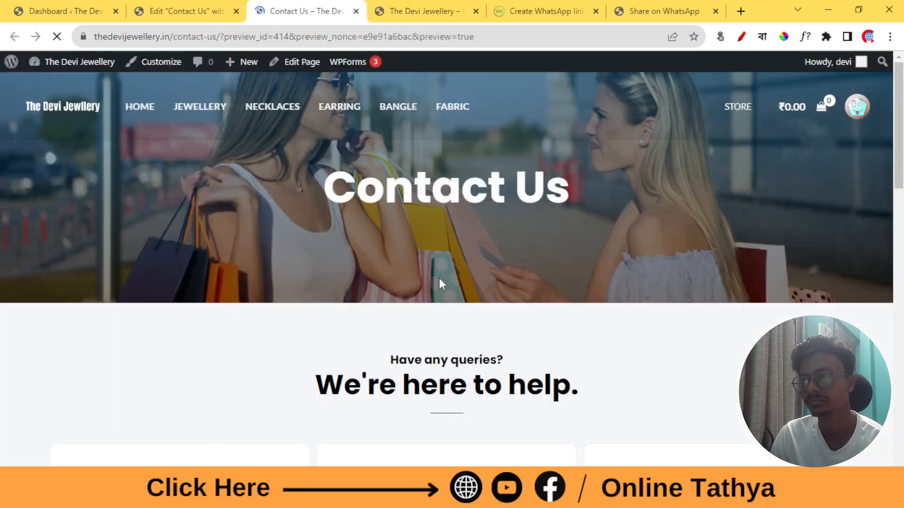
{"action": "scroll", "coordinate": [372, 200], "scroll_direction": "down", "scroll_amount": 3}
{"action": "scroll", "coordinate": [372, 200], "scroll_direction": "down", "scroll_amount": 12}
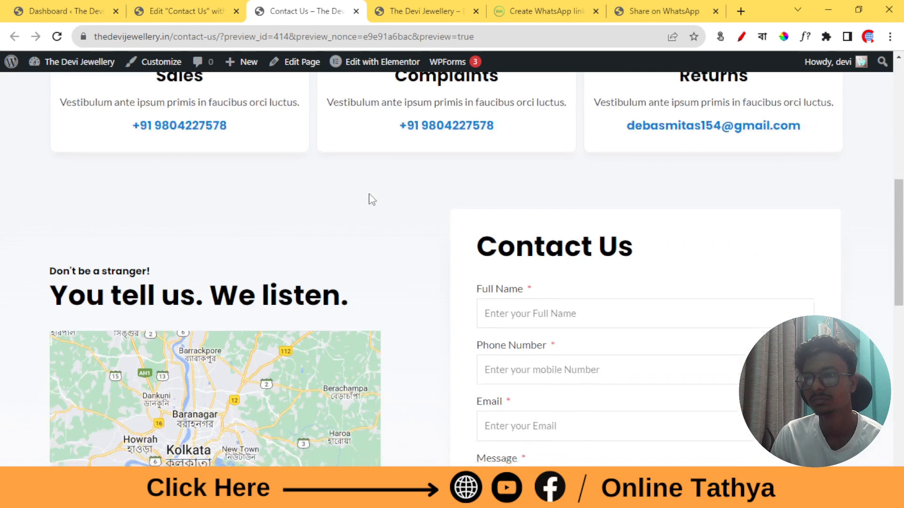
{"action": "scroll", "coordinate": [611, 234], "scroll_direction": "up", "scroll_amount": 3}
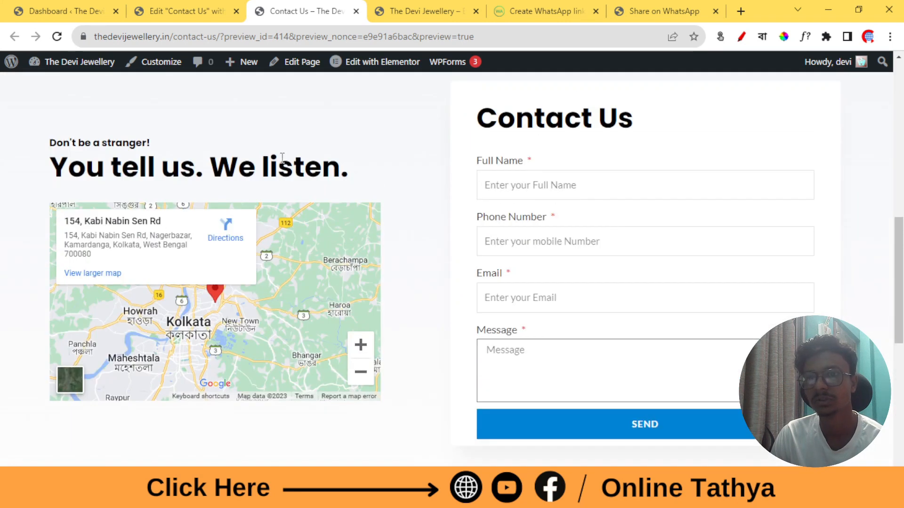
{"action": "scroll", "coordinate": [410, 347], "scroll_direction": "down", "scroll_amount": 2}
{"action": "scroll", "coordinate": [555, 275], "scroll_direction": "up", "scroll_amount": 4}
{"action": "scroll", "coordinate": [589, 254], "scroll_direction": "down", "scroll_amount": 1}
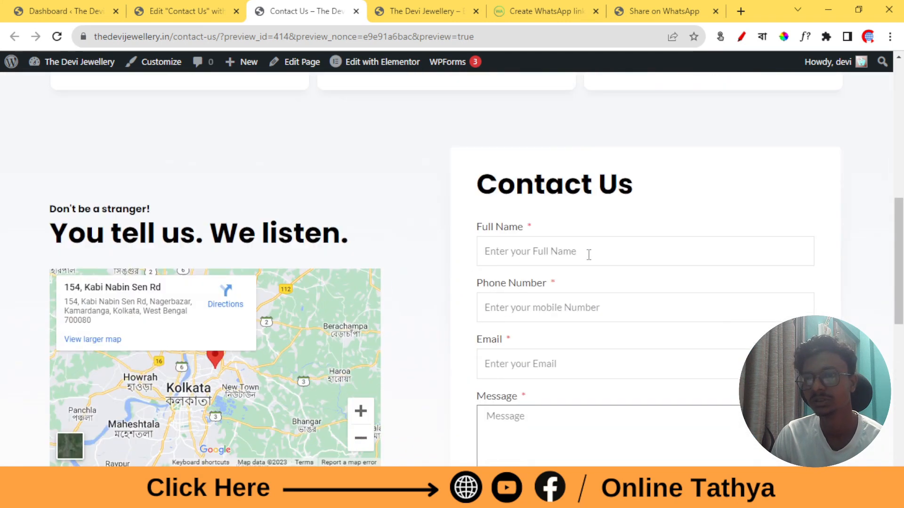
{"action": "scroll", "coordinate": [614, 285], "scroll_direction": "up", "scroll_amount": 5}
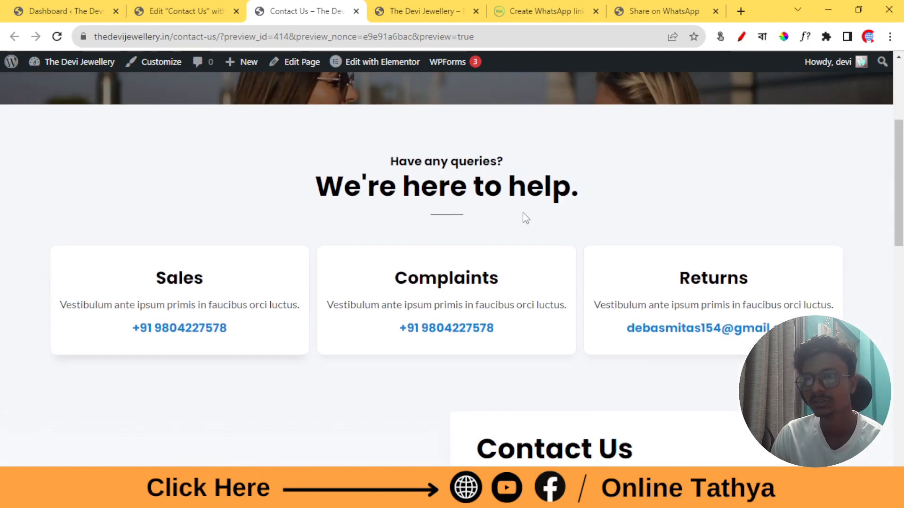
{"action": "scroll", "coordinate": [525, 218], "scroll_direction": "up", "scroll_amount": 4}
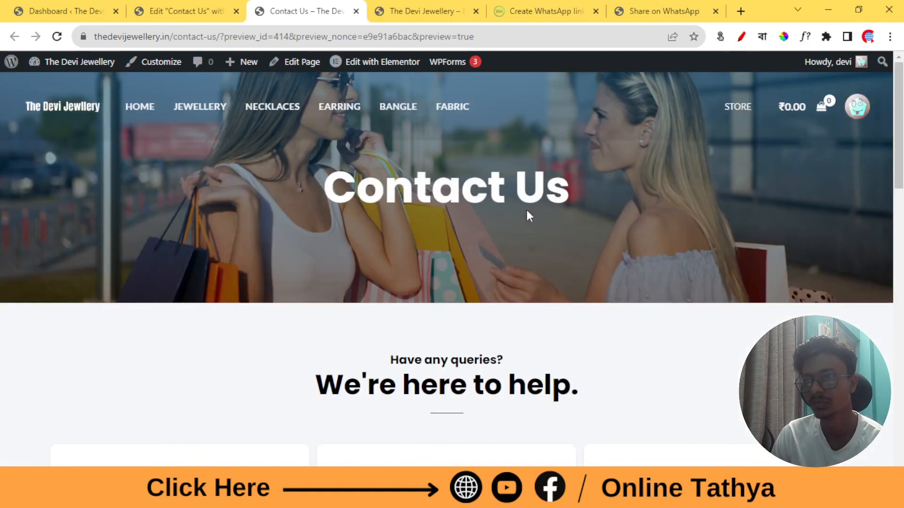
{"action": "scroll", "coordinate": [527, 216], "scroll_direction": "down", "scroll_amount": 5}
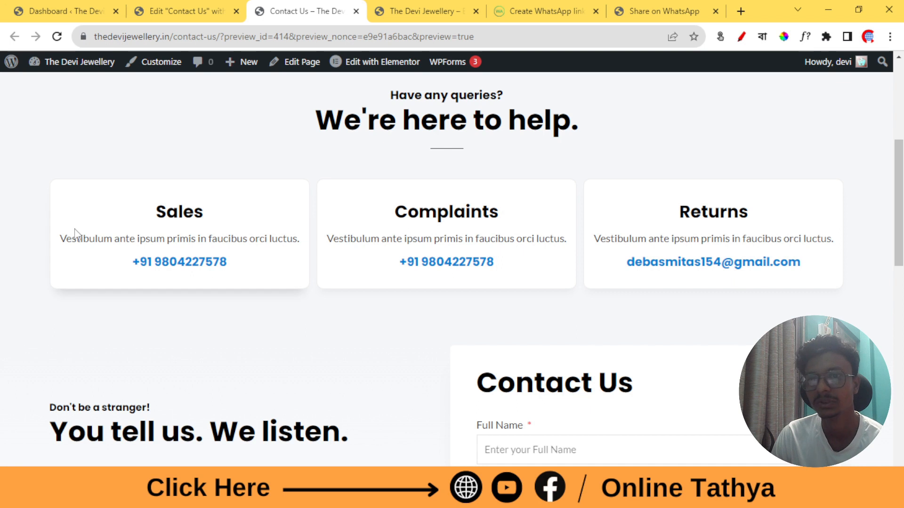
Check the Sales card's placeholder description in the preview, then go back to the editor
{"action": "left_click_drag", "start_coordinate": [59, 241], "coordinate": [587, 248]}
{"action": "left_click", "coordinate": [549, 250]}
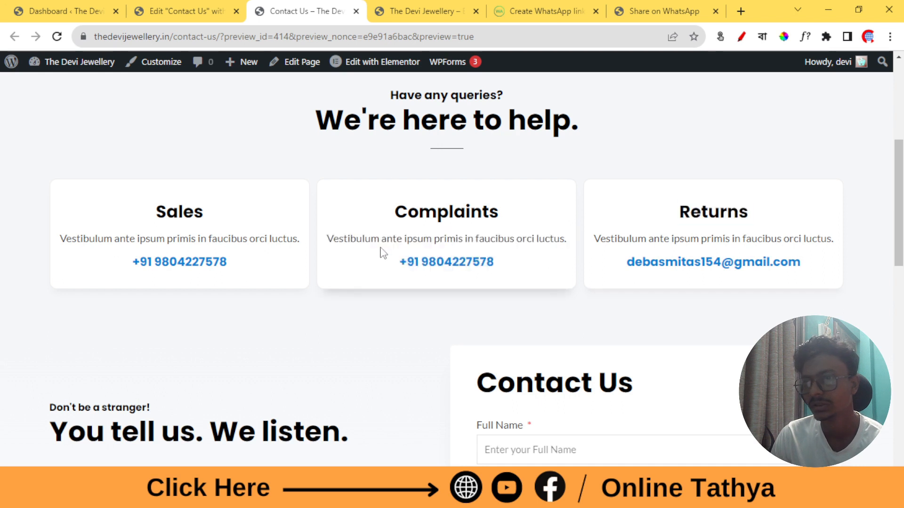
{"action": "left_click", "coordinate": [196, 10]}
Replace the Sales box's Vestibulum placeholder description with 'Contact us for any issu or problem'
{"action": "scroll", "coordinate": [353, 273], "scroll_direction": "down", "scroll_amount": 5}
{"action": "left_click", "coordinate": [368, 184]}
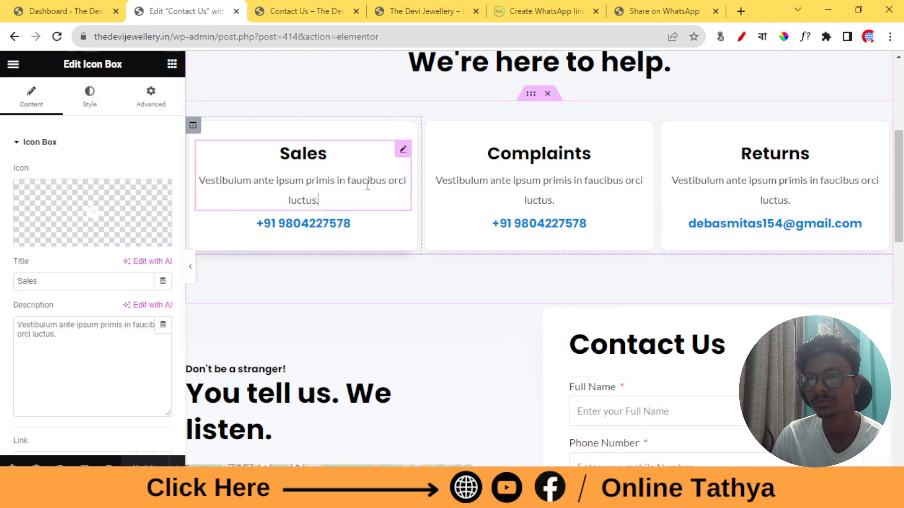
{"action": "left_click", "coordinate": [80, 339]}
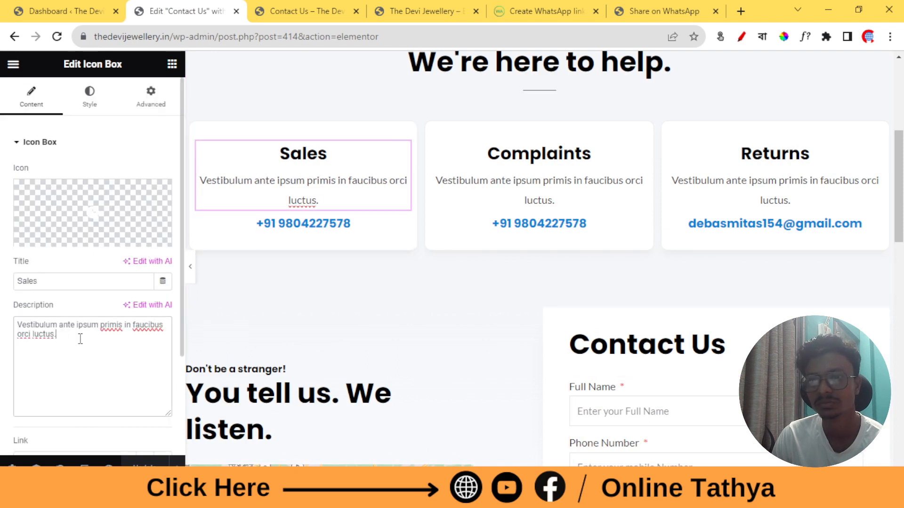
{"action": "key", "text": "ctrl+a"}
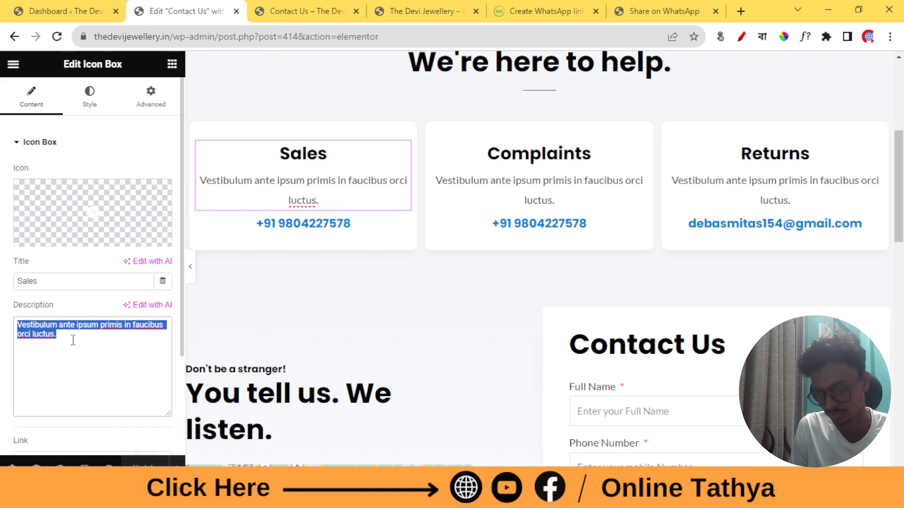
{"action": "key", "text": "BackSpace"}
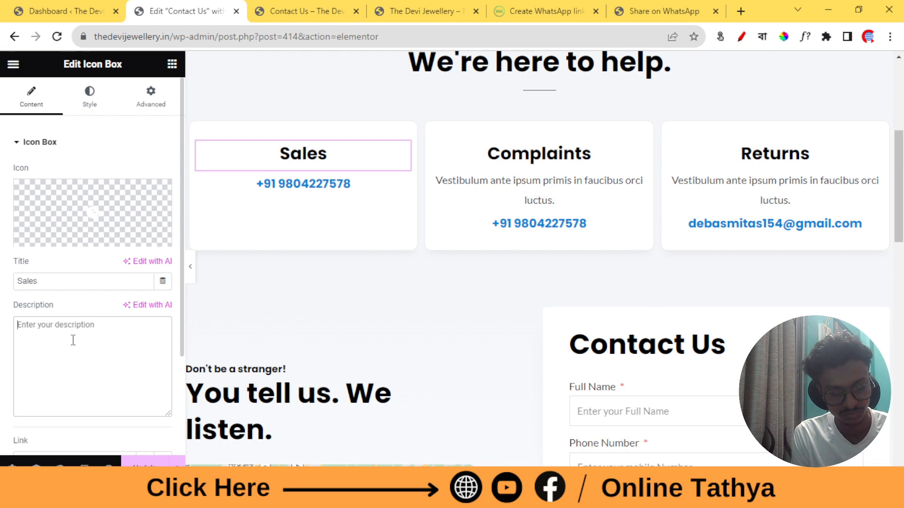
{"action": "type", "text": "c"}
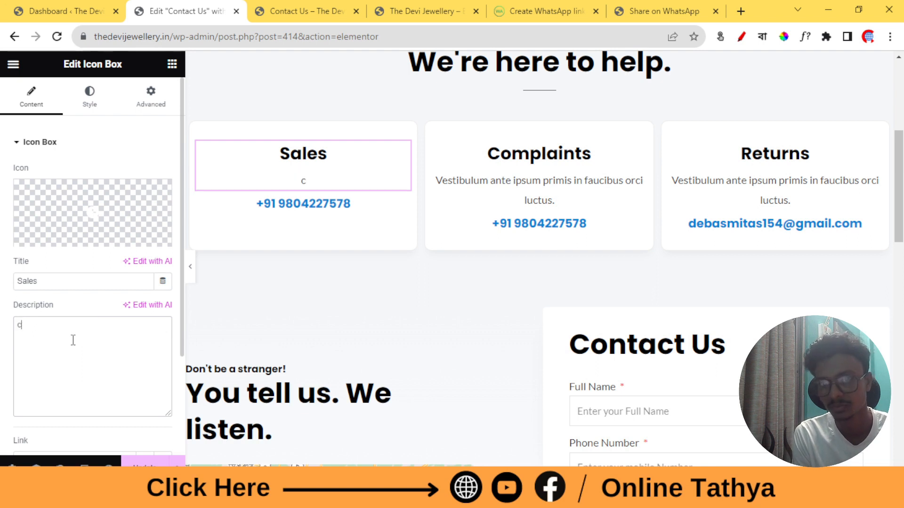
{"action": "key", "text": "BackSpace"}
{"action": "type", "text": "Co"}
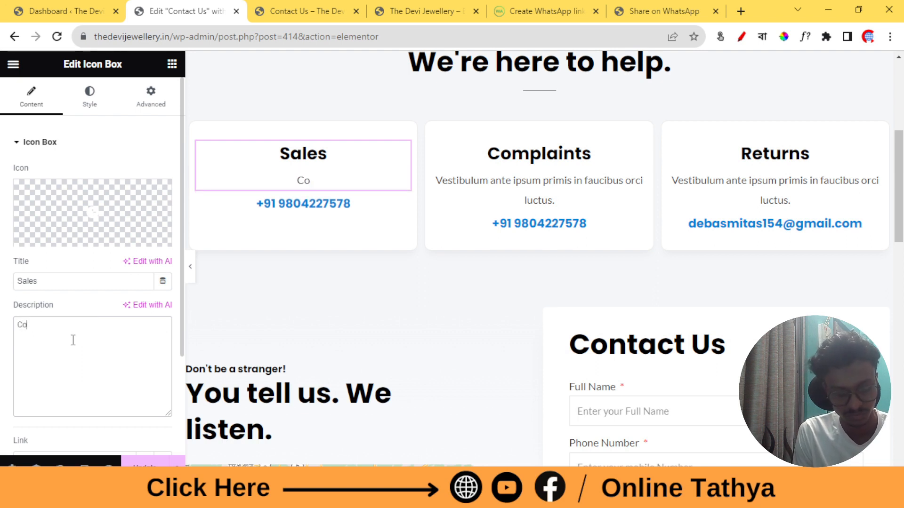
{"action": "type", "text": "ntact us for"}
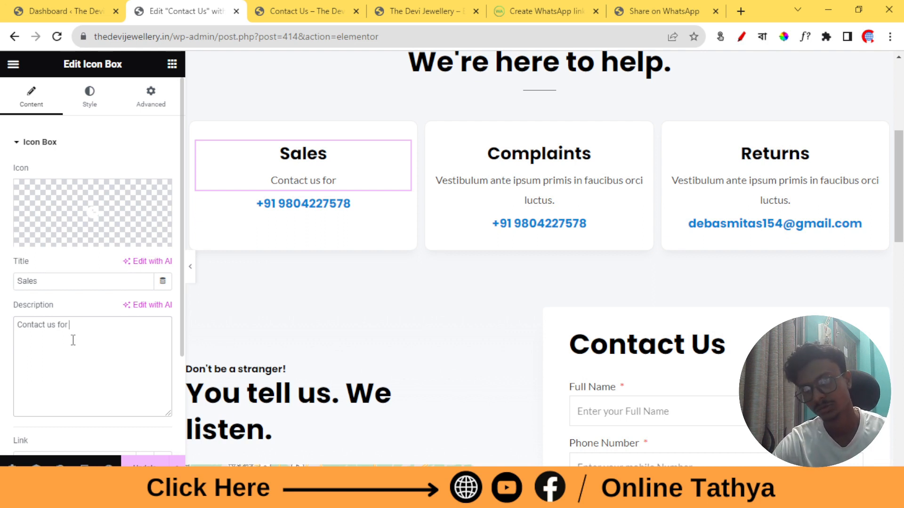
{"action": "type", "text": "any i"}
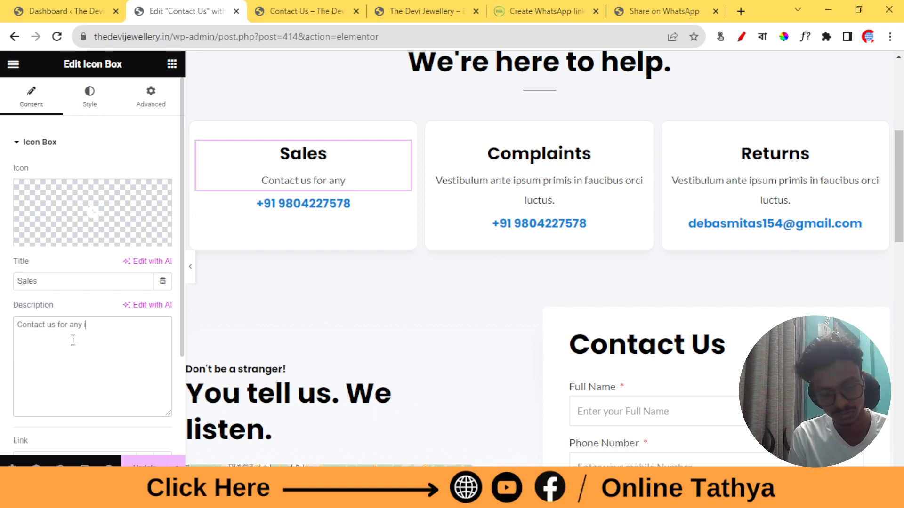
{"action": "type", "text": "ssu or problem please contact this Nu"}
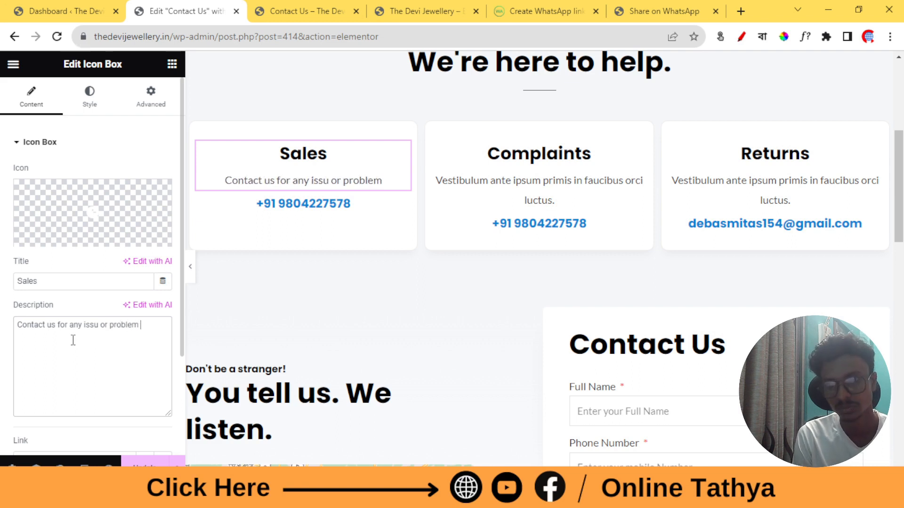
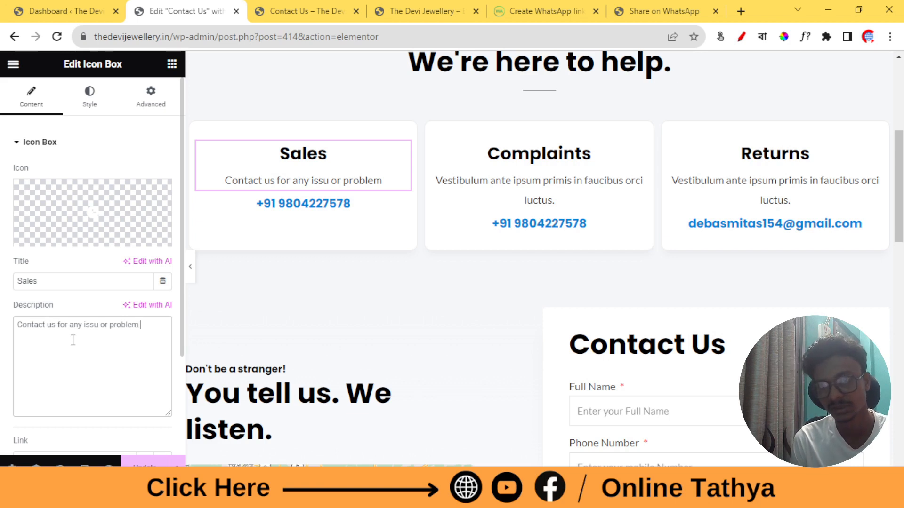
Finish the Sales description with 'please contact this number', correcting the typo
{"action": "type", "text": "please"}
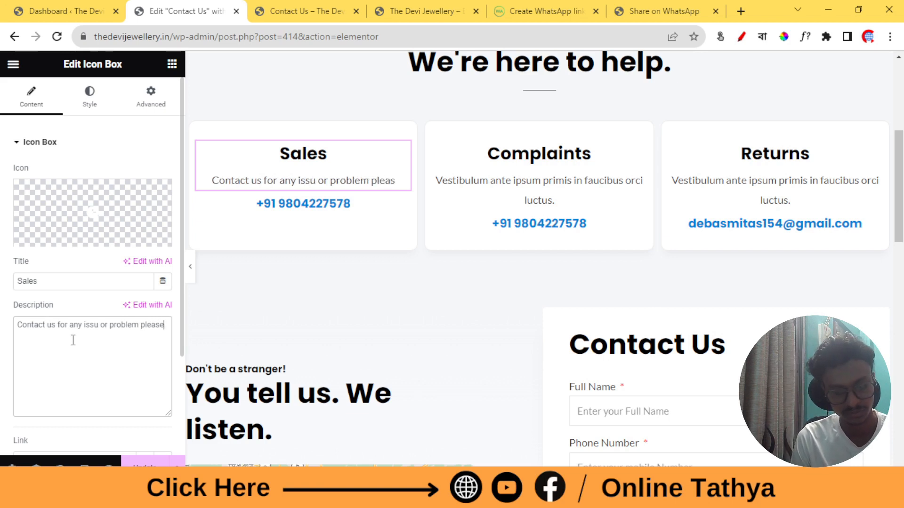
{"action": "type", "text": " contact"}
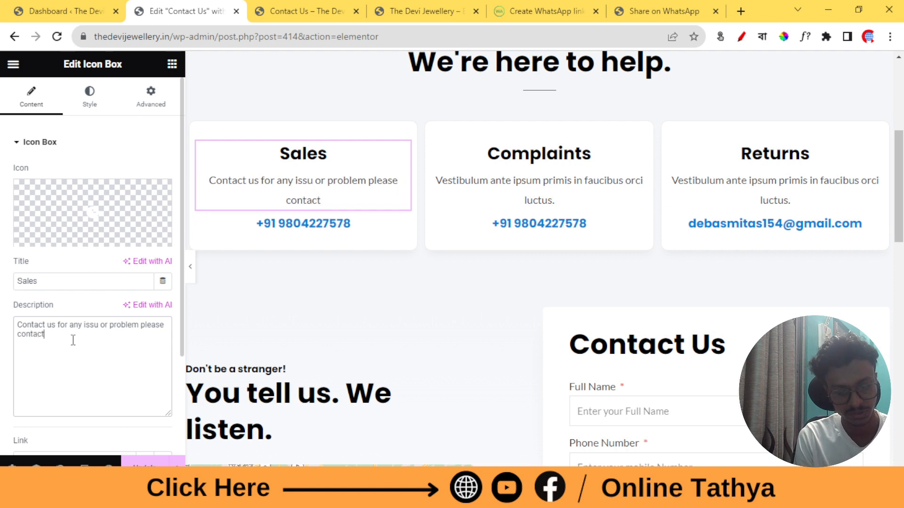
{"action": "type", "text": " this Nu"}
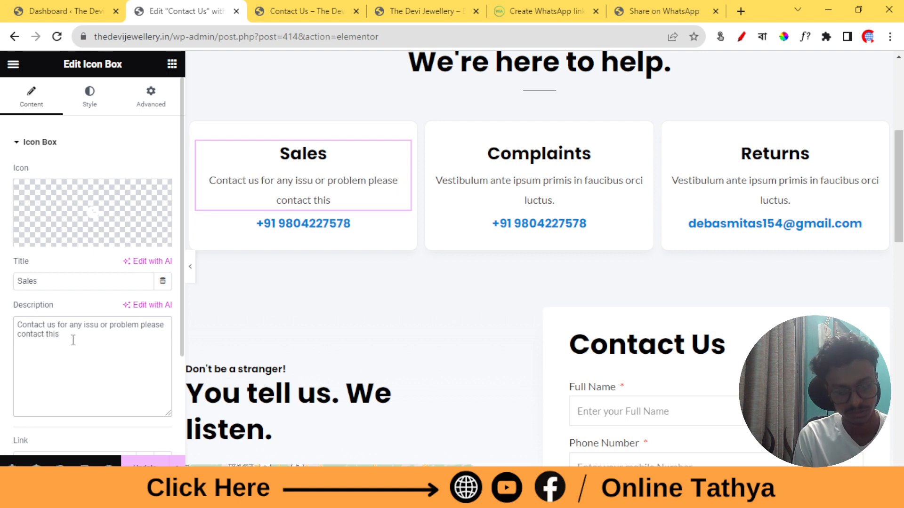
{"action": "key", "text": "BackSpace"}
{"action": "key", "text": "BackSpace"}
{"action": "type", "text": "number"}
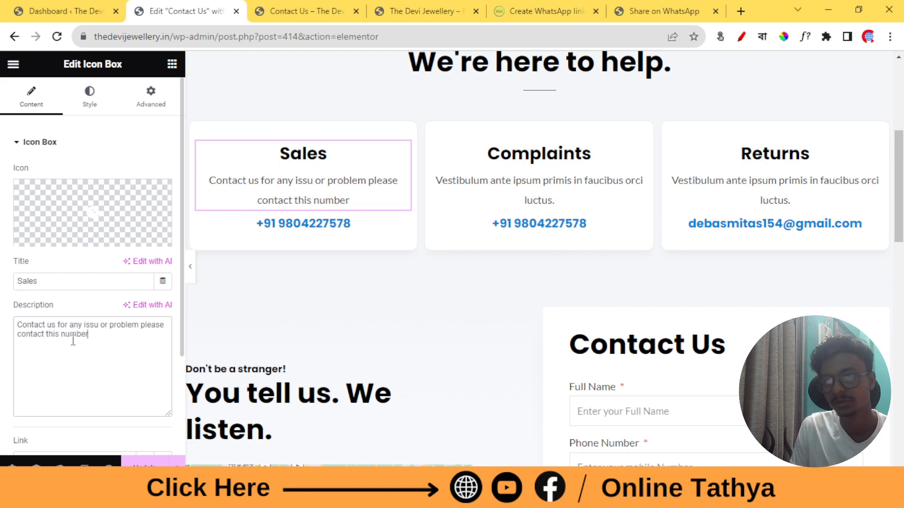
Copy the Sales card's full description text
{"action": "left_click", "coordinate": [574, 201]}
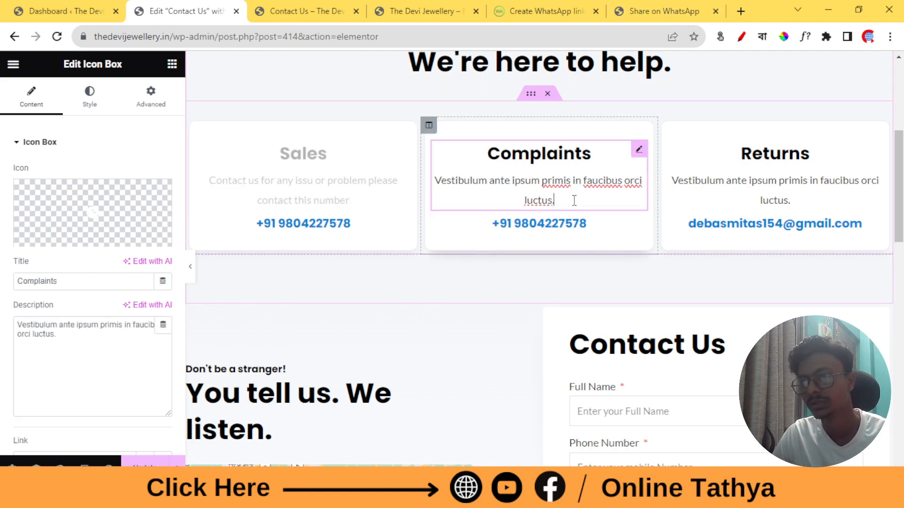
{"action": "left_click", "coordinate": [303, 201]}
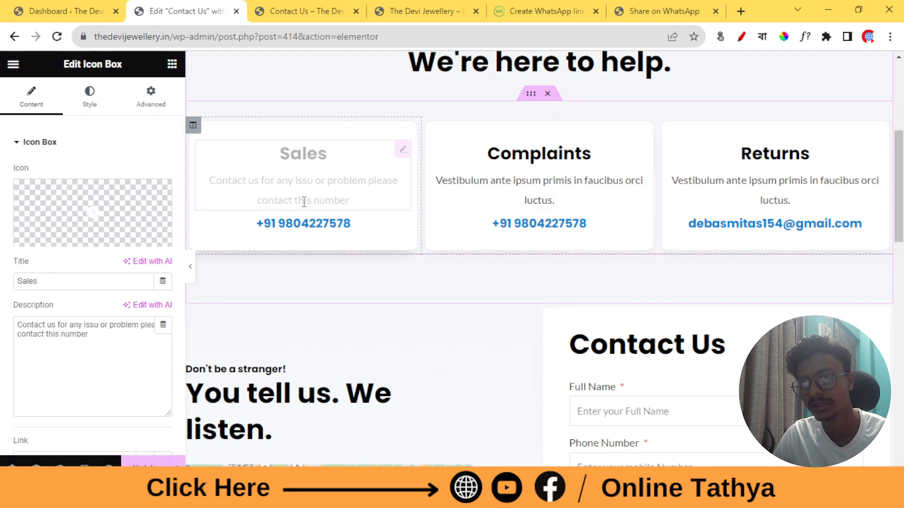
{"action": "triple_click", "coordinate": [74, 336]}
{"action": "right_click", "coordinate": [75, 333]}
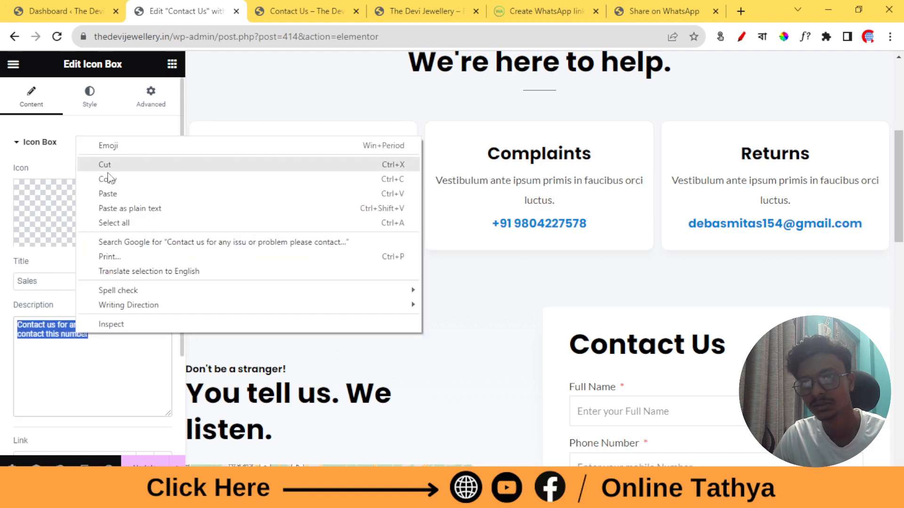
{"action": "left_click", "coordinate": [106, 179]}
Paste it over the Complaints description and replace 'any issu or problem' with 'complaints'
{"action": "left_click", "coordinate": [438, 203]}
{"action": "double_click", "coordinate": [65, 328]}
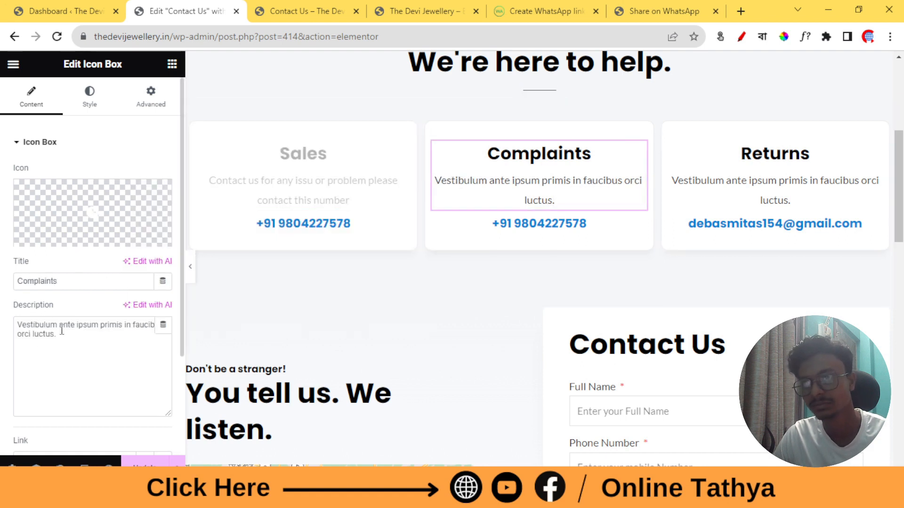
{"action": "triple_click", "coordinate": [61, 331]}
{"action": "right_click", "coordinate": [62, 332]}
{"action": "left_click", "coordinate": [121, 183]}
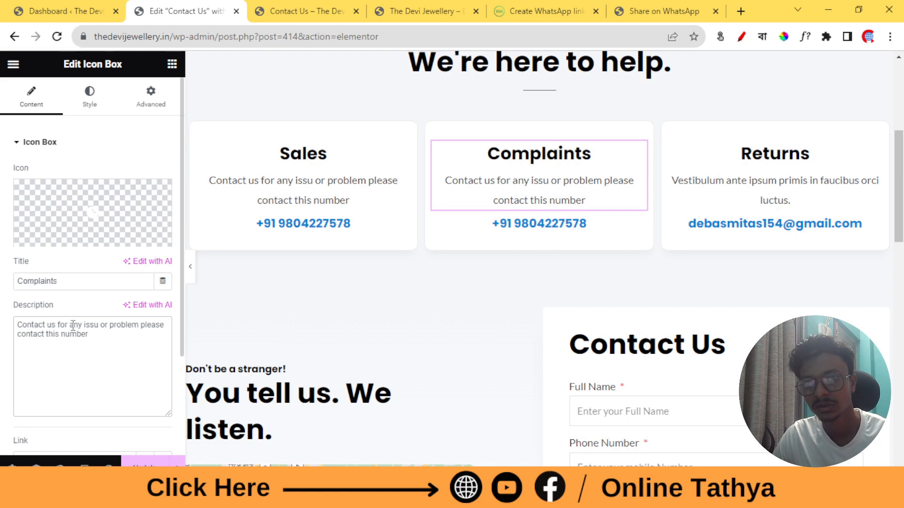
{"action": "left_click_drag", "start_coordinate": [73, 325], "coordinate": [141, 327]}
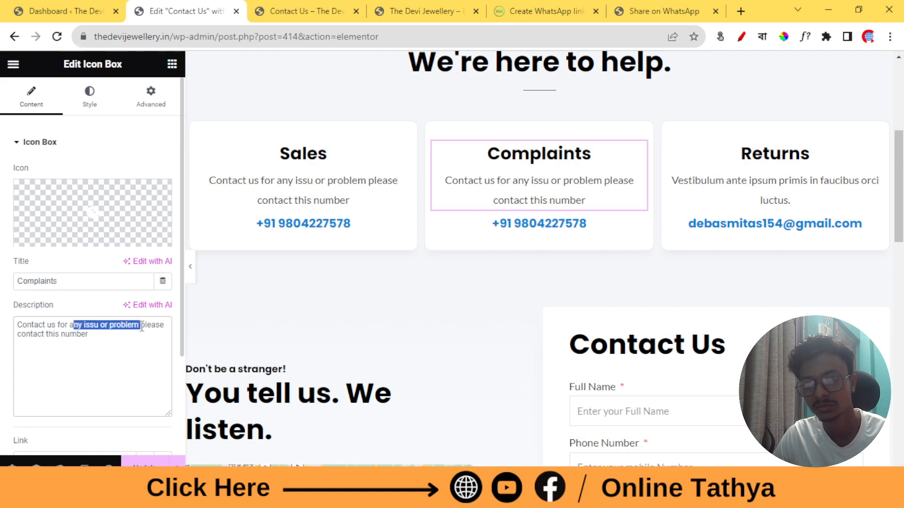
{"action": "key", "text": "BackSpace"}
{"action": "key", "text": "BackSpace"}
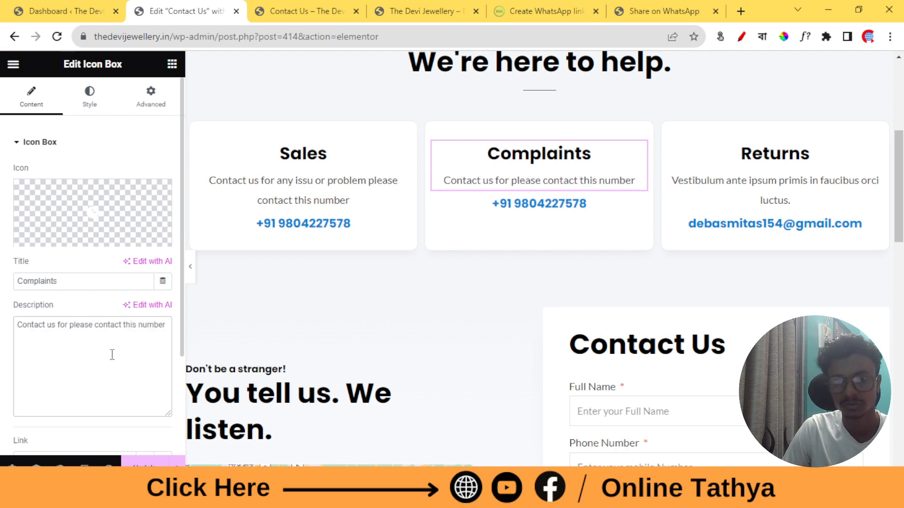
{"action": "type", "text": "c"}
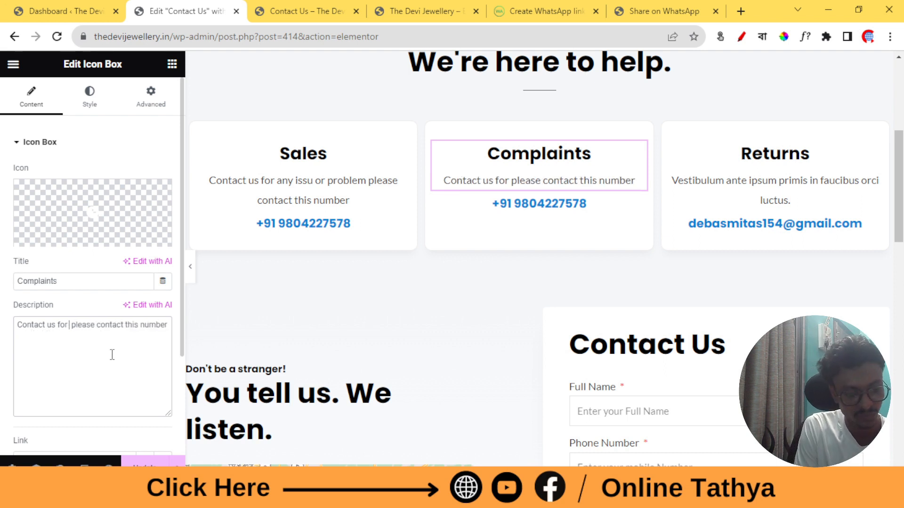
{"action": "type", "text": "omp"}
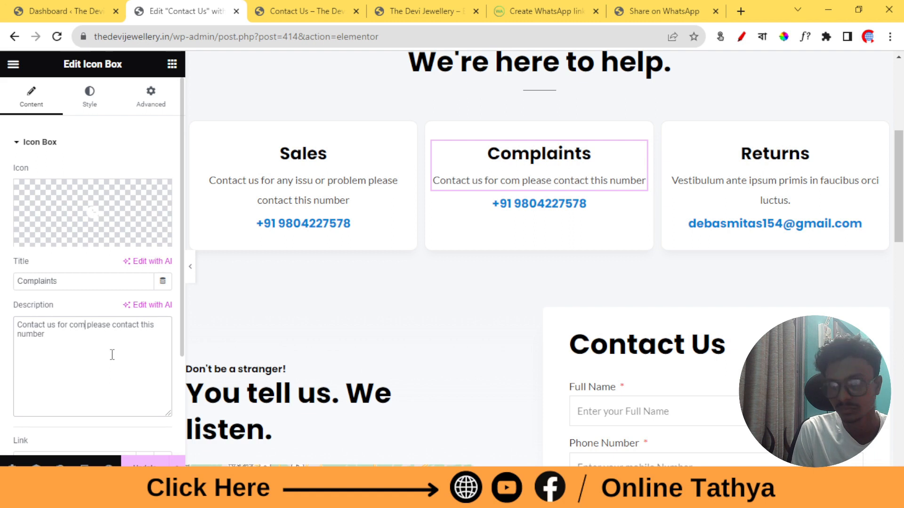
{"action": "type", "text": "lai"}
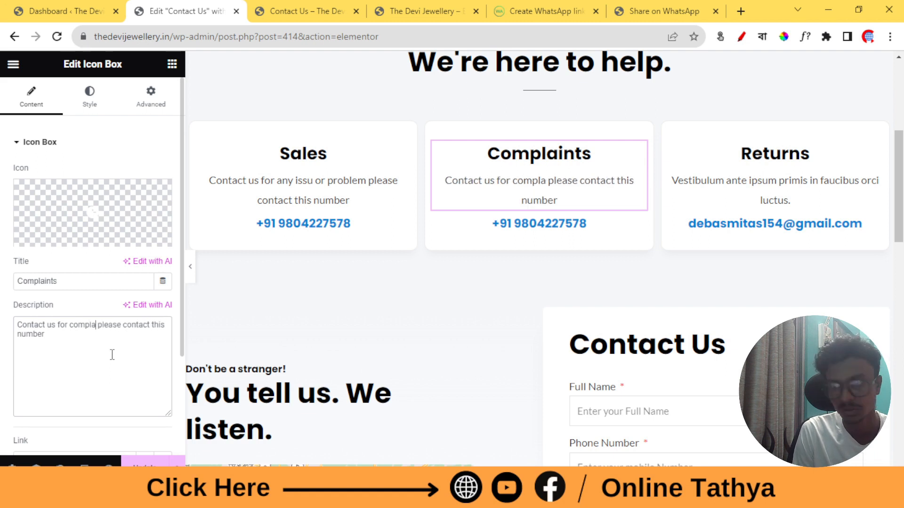
{"action": "type", "text": "nts"}
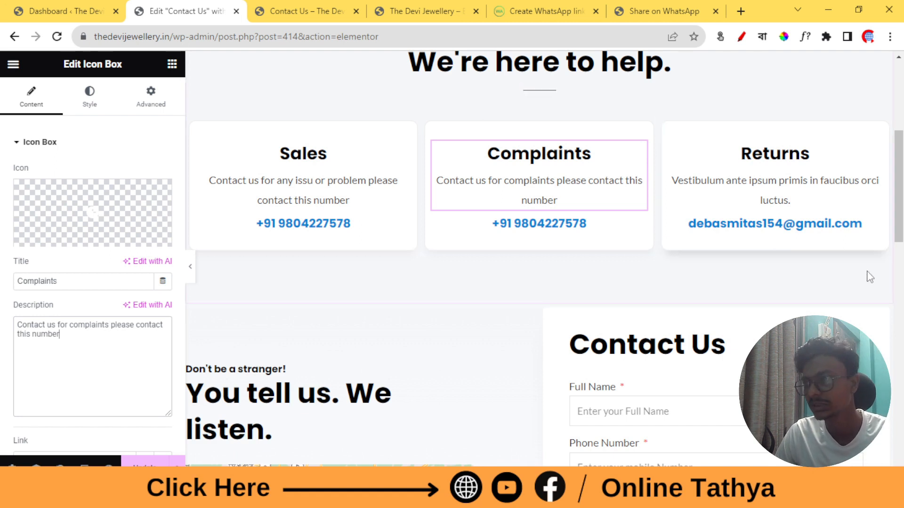
Paste the Sales description into the Returns card and change 'number' to 'email'
{"action": "left_click", "coordinate": [774, 188]}
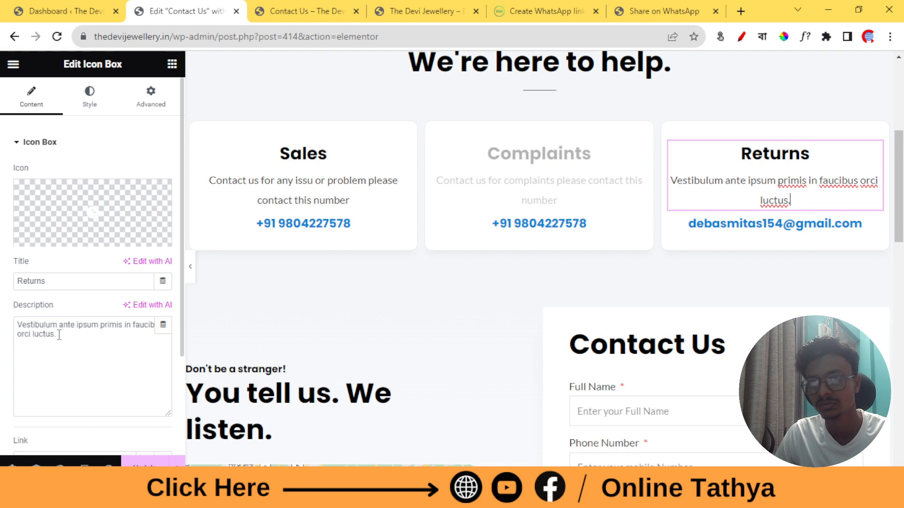
{"action": "key", "text": "ctrl+a"}
{"action": "right_click", "coordinate": [75, 333]}
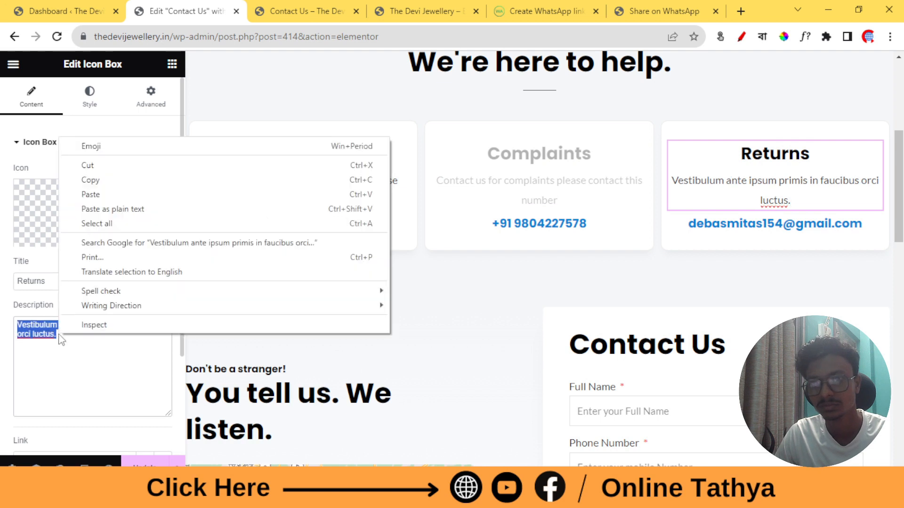
{"action": "left_click", "coordinate": [87, 191]}
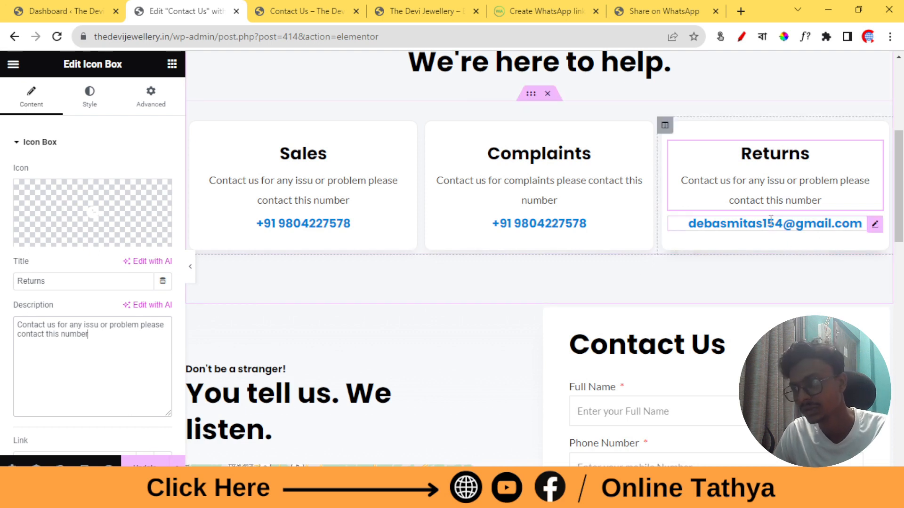
{"action": "double_click", "coordinate": [78, 336]}
{"action": "type", "text": "email"}
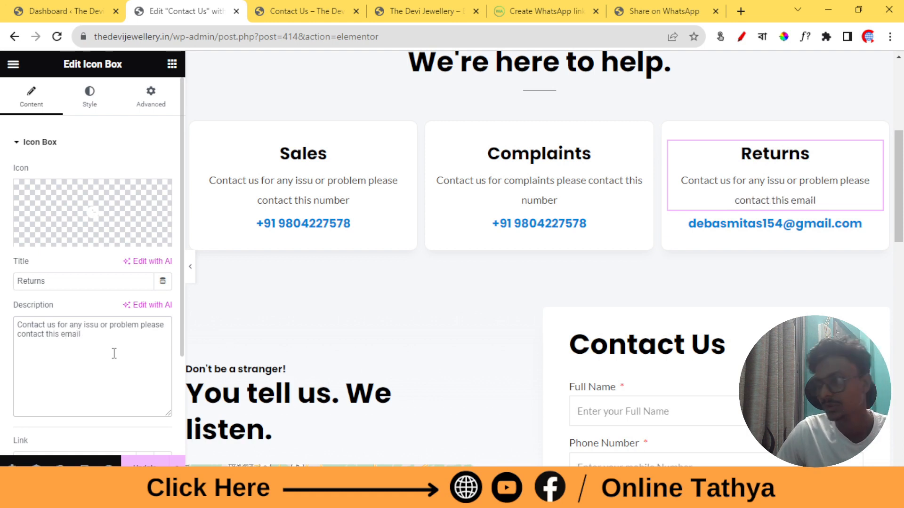
Open the hero banner section's settings, review its Style and Layout tabs, and scroll the page
{"action": "scroll", "coordinate": [400, 288], "scroll_direction": "down", "scroll_amount": 1}
{"action": "scroll", "coordinate": [400, 288], "scroll_direction": "up", "scroll_amount": 6}
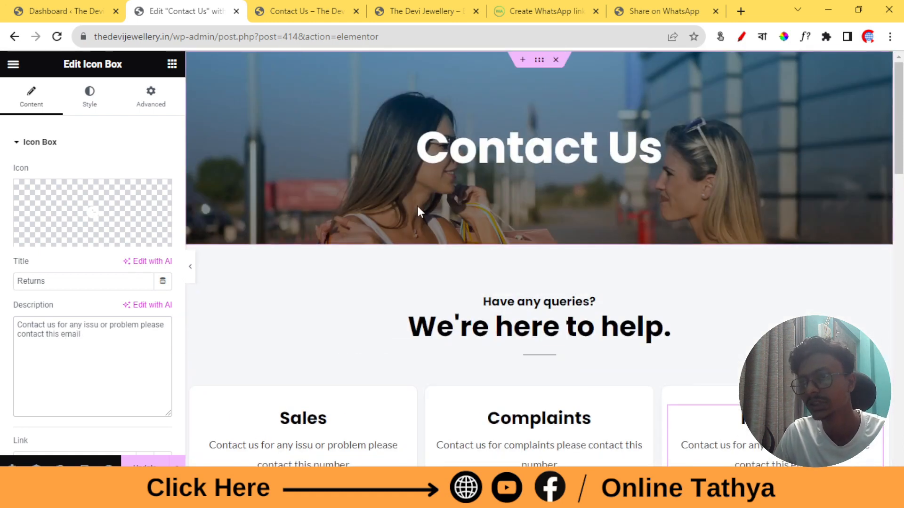
{"action": "left_click", "coordinate": [541, 63]}
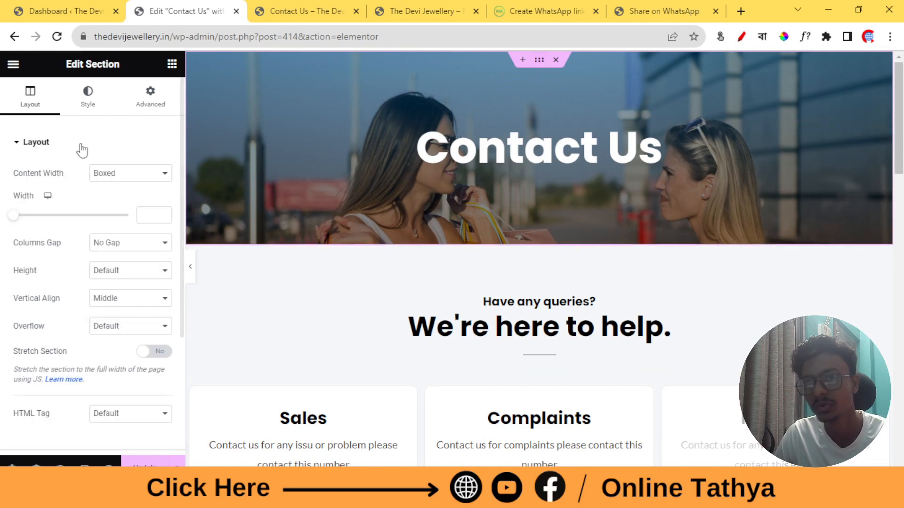
{"action": "left_click", "coordinate": [91, 93]}
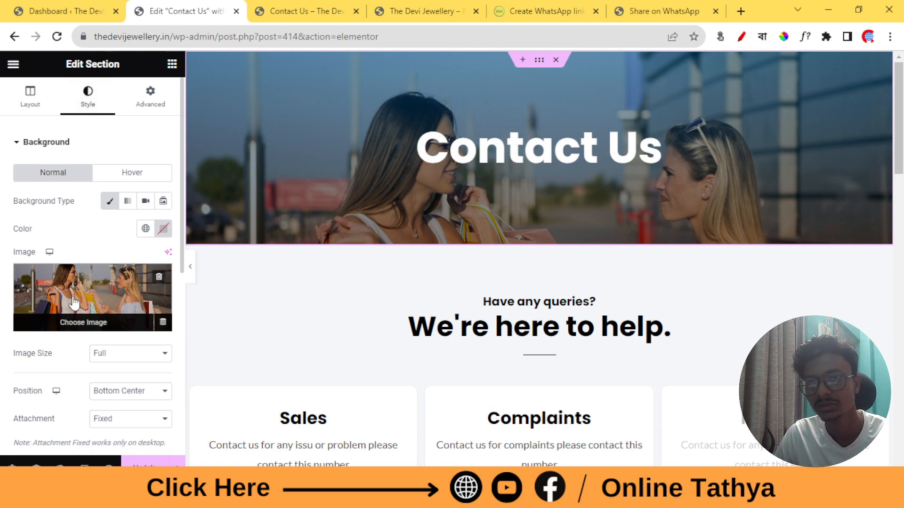
{"action": "left_click", "coordinate": [26, 99]}
{"action": "scroll", "coordinate": [511, 172], "scroll_direction": "down", "scroll_amount": 3}
{"action": "scroll", "coordinate": [511, 172], "scroll_direction": "down", "scroll_amount": 12}
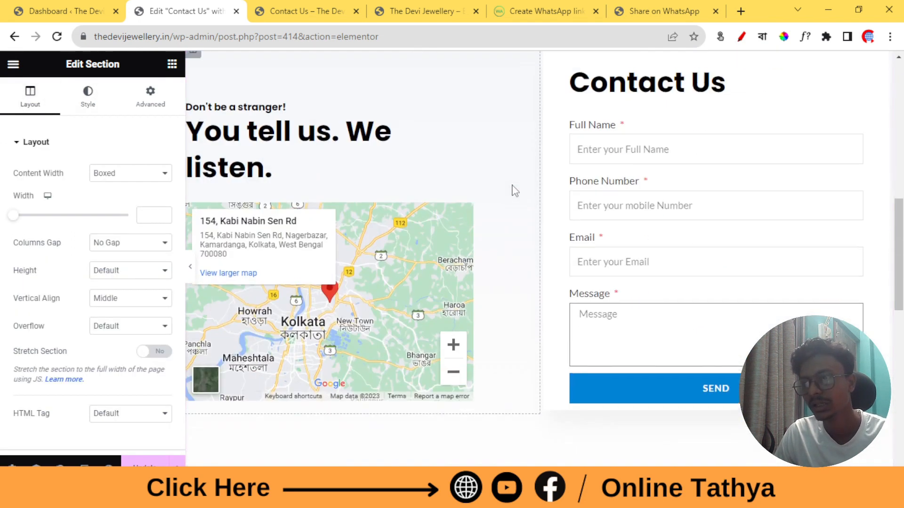
{"action": "scroll", "coordinate": [380, 368], "scroll_direction": "down", "scroll_amount": 4}
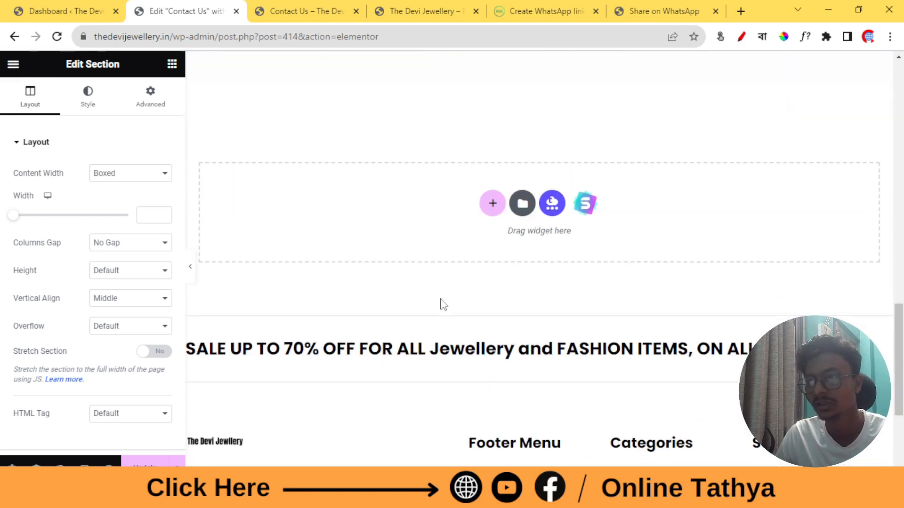
{"action": "scroll", "coordinate": [446, 307], "scroll_direction": "down", "scroll_amount": 5}
{"action": "scroll", "coordinate": [443, 309], "scroll_direction": "up", "scroll_amount": 3}
{"action": "scroll", "coordinate": [248, 390], "scroll_direction": "up", "scroll_amount": 20}
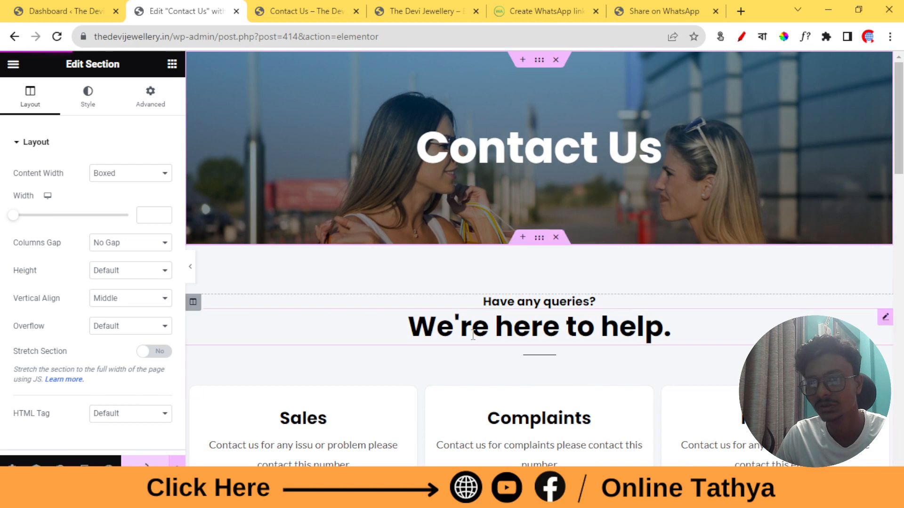
Open the live preview of the Contact Us page and scroll to the form
{"action": "left_click", "coordinate": [332, 6]}
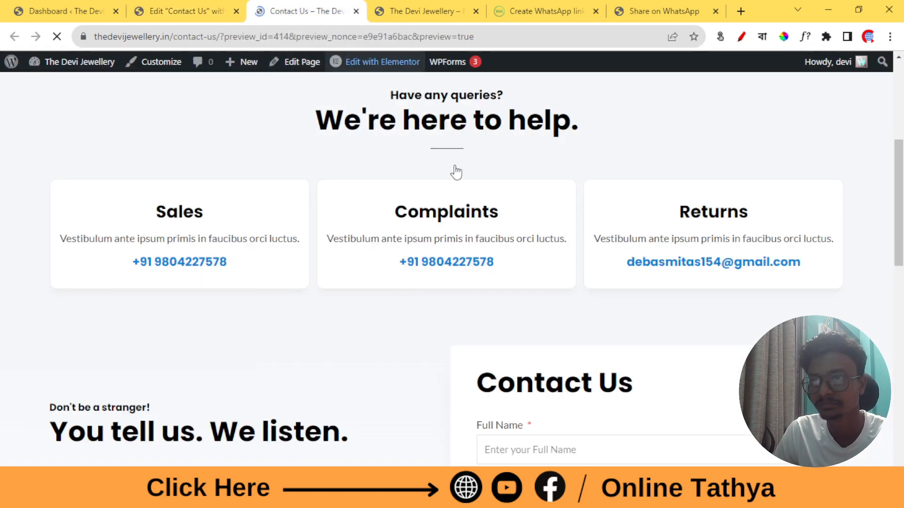
{"action": "scroll", "coordinate": [453, 188], "scroll_direction": "down", "scroll_amount": 4}
{"action": "scroll", "coordinate": [448, 184], "scroll_direction": "down", "scroll_amount": 10}
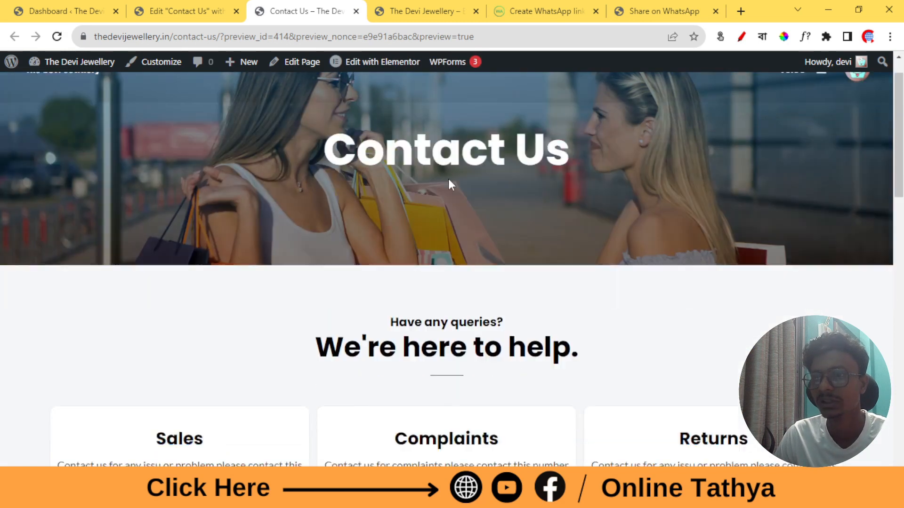
{"action": "scroll", "coordinate": [532, 224], "scroll_direction": "up", "scroll_amount": 4}
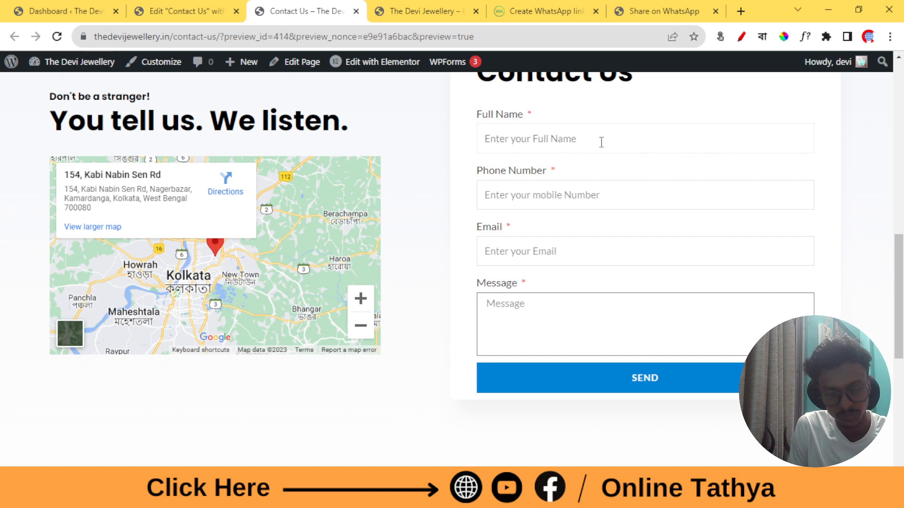
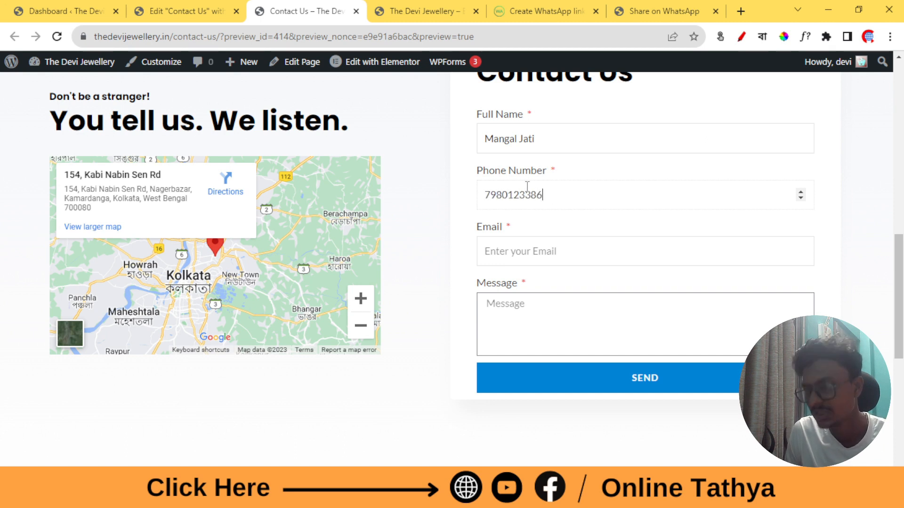
Fill the form with a test name, phone number, e-mail and message 'Test', and send it
{"action": "left_click", "coordinate": [542, 249]}
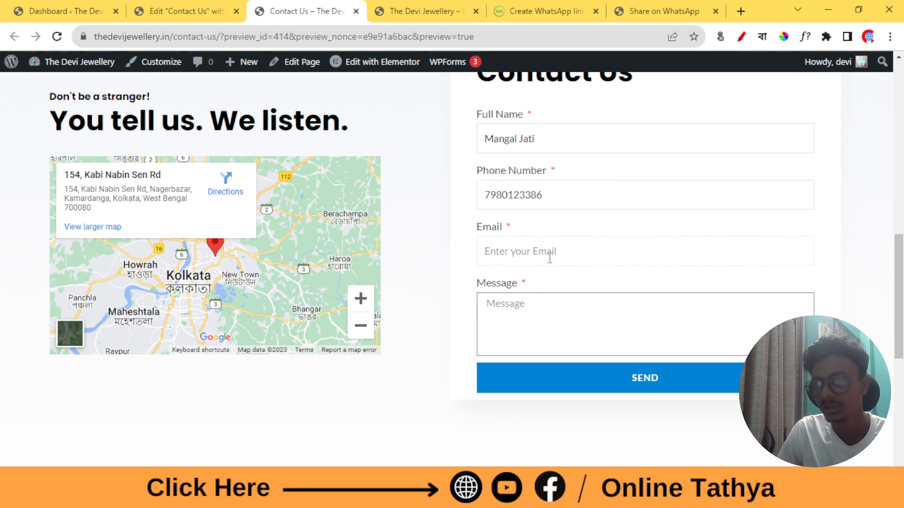
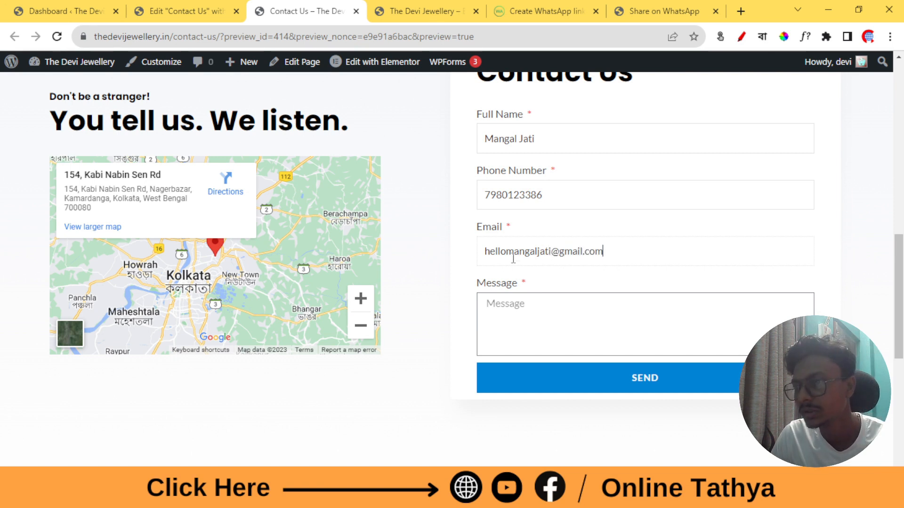
{"action": "left_click", "coordinate": [554, 316]}
{"action": "type", "text": "Test"}
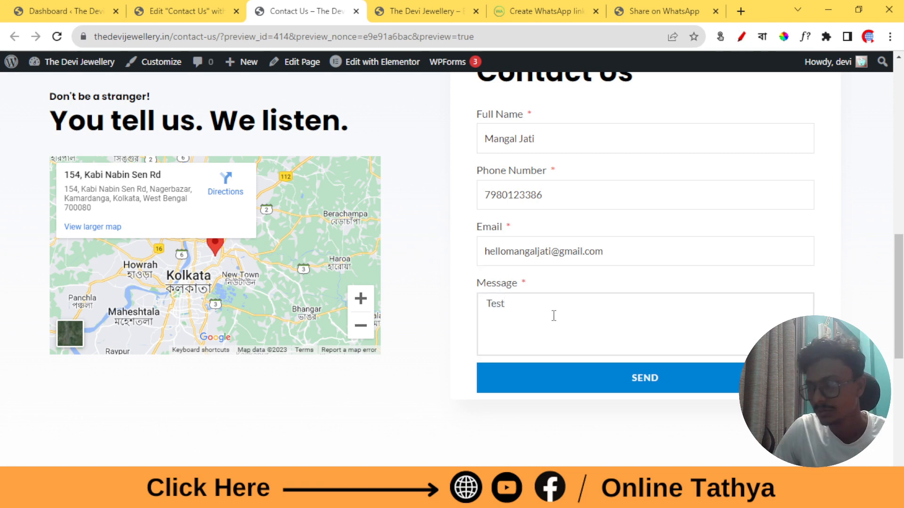
{"action": "left_click", "coordinate": [714, 390]}
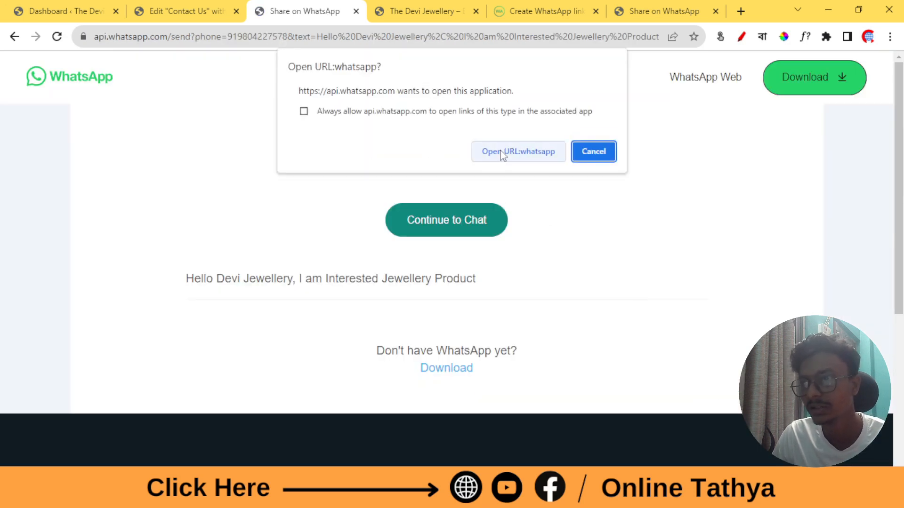
Dismiss the app prompt, reach WhatsApp's prefilled enquiry chat, and return to the Dashboard tab
{"action": "left_click", "coordinate": [506, 153]}
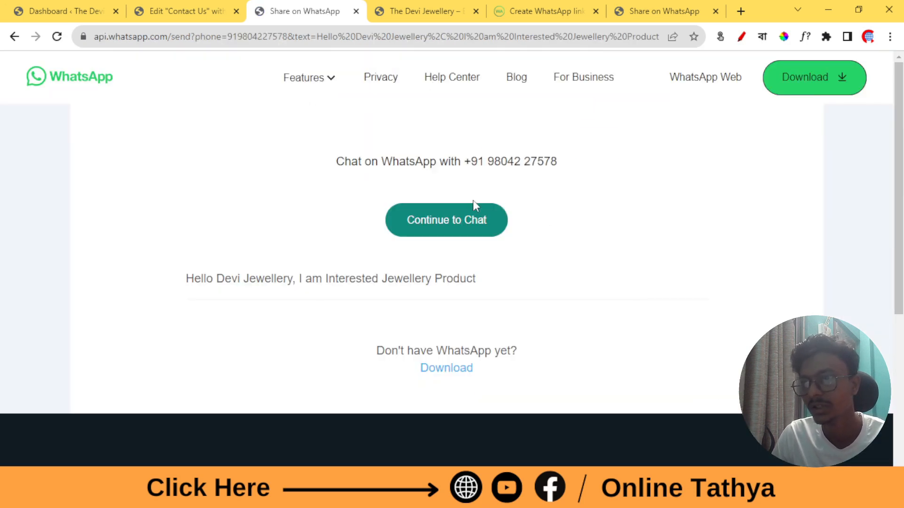
{"action": "left_click", "coordinate": [460, 227]}
{"action": "left_click", "coordinate": [518, 143]}
{"action": "left_click_drag", "start_coordinate": [191, 282], "coordinate": [496, 288]}
{"action": "left_click", "coordinate": [562, 285]}
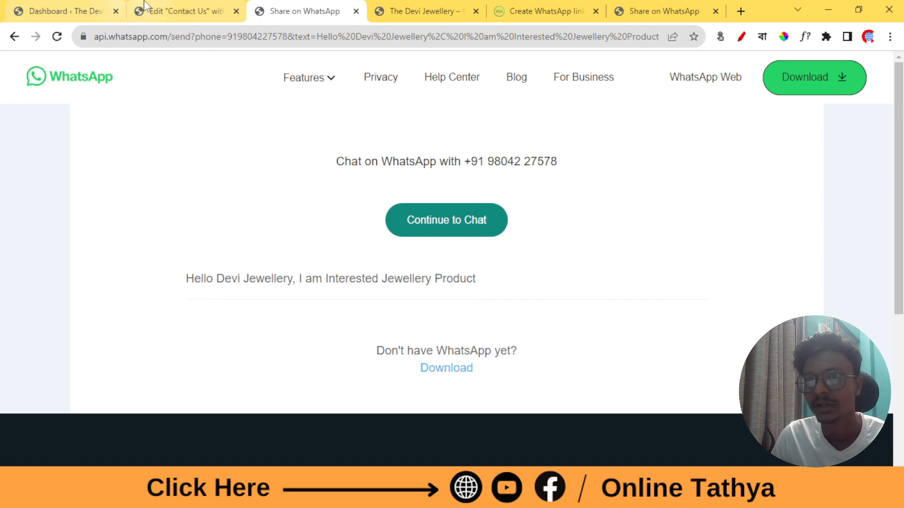
{"action": "left_click", "coordinate": [66, 11]}
{"action": "left_click", "coordinate": [57, 38]}
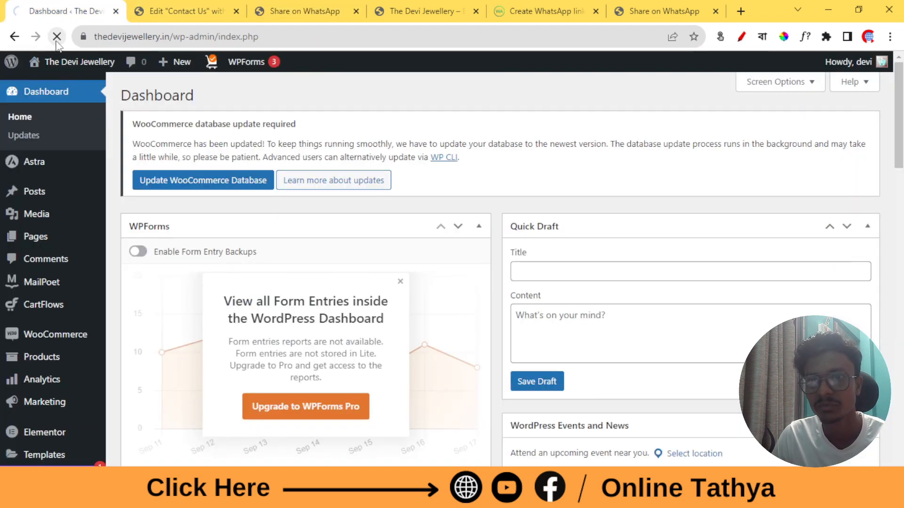
{"action": "scroll", "coordinate": [56, 212], "scroll_direction": "down", "scroll_amount": 3}
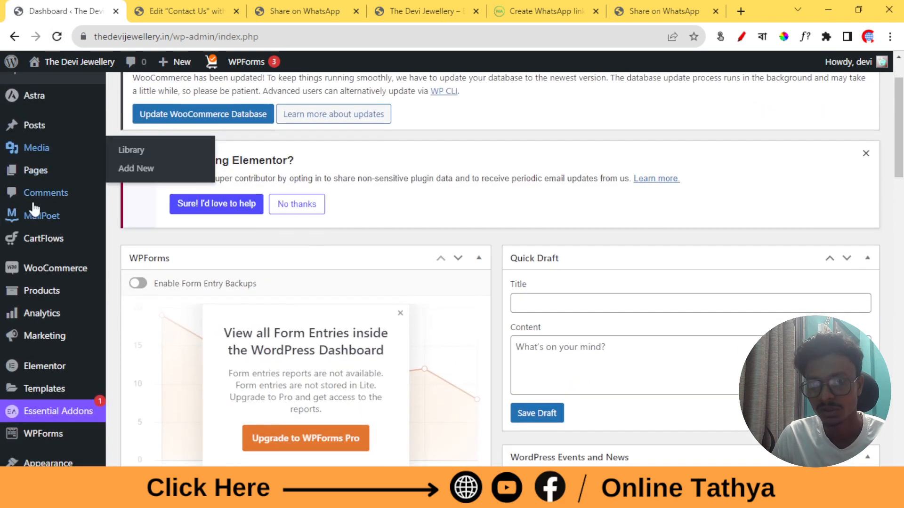
{"action": "scroll", "coordinate": [56, 213], "scroll_direction": "down", "scroll_amount": 1}
{"action": "mouse_move", "coordinate": [50, 261]}
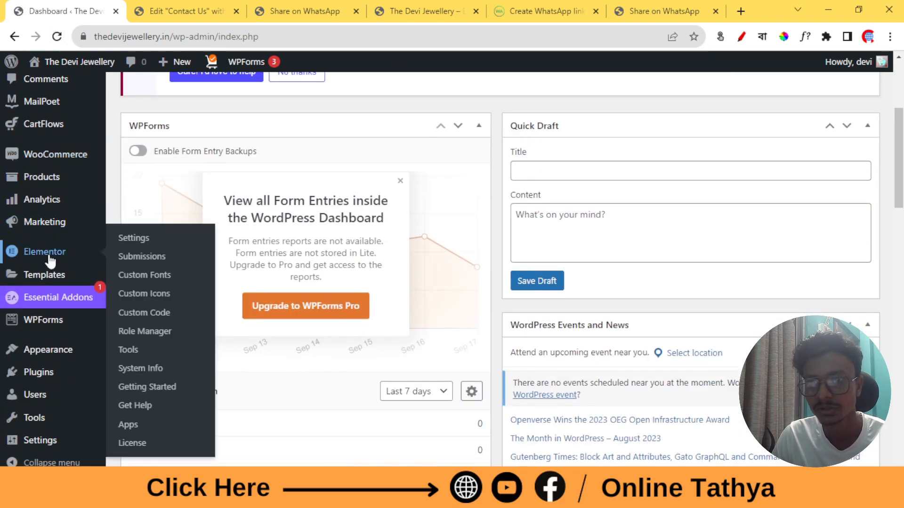
{"action": "left_click", "coordinate": [155, 258]}
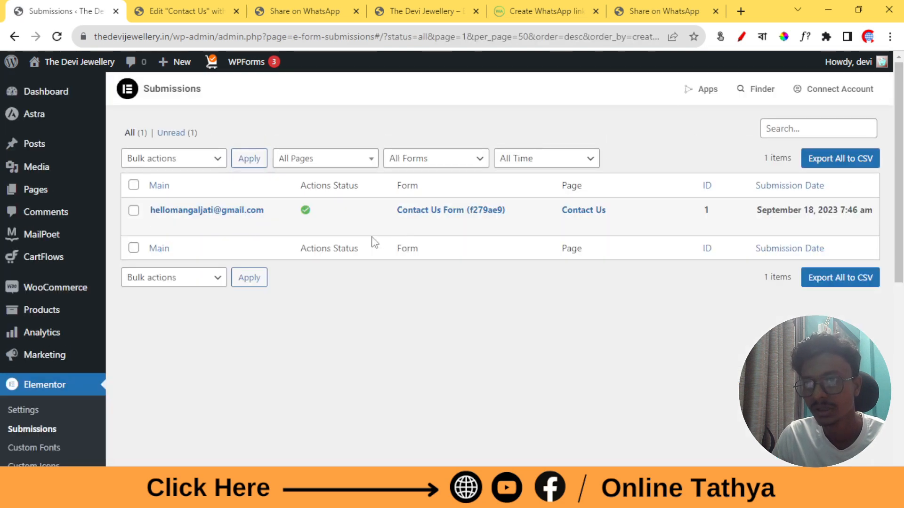
{"action": "left_click", "coordinate": [427, 159]}
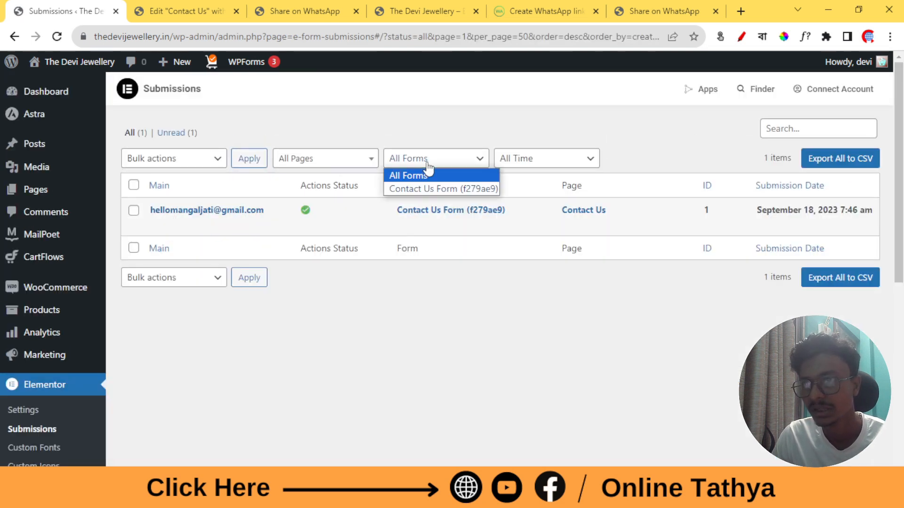
{"action": "left_click", "coordinate": [412, 189]}
{"action": "left_click", "coordinate": [455, 160]}
{"action": "left_click", "coordinate": [420, 189]}
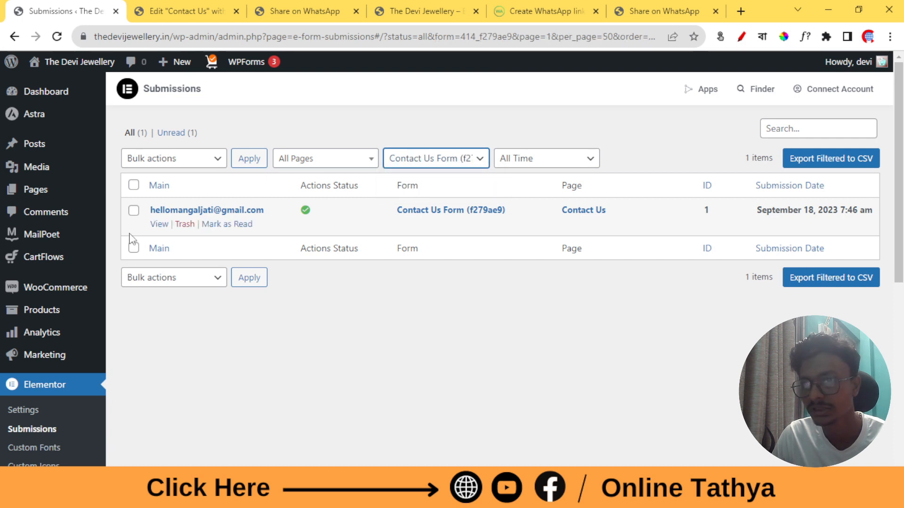
{"action": "left_click", "coordinate": [159, 225]}
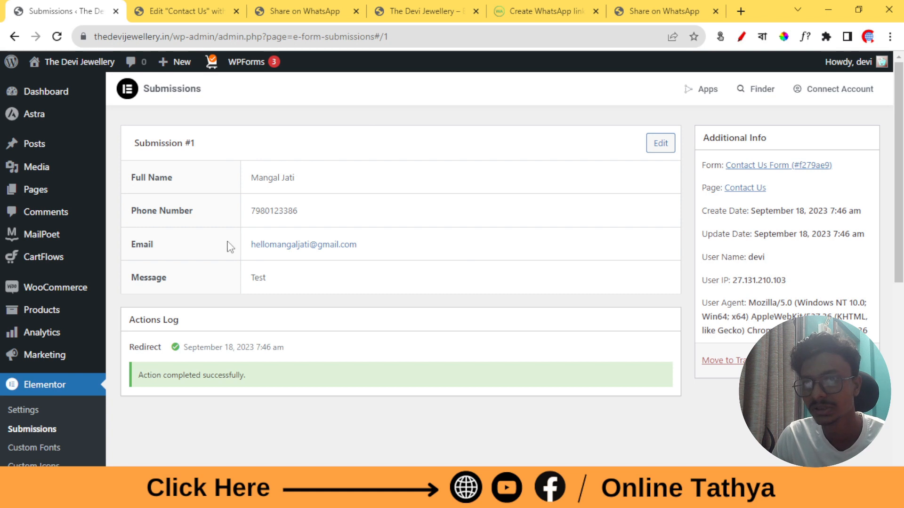
{"action": "left_click", "coordinate": [52, 93]}
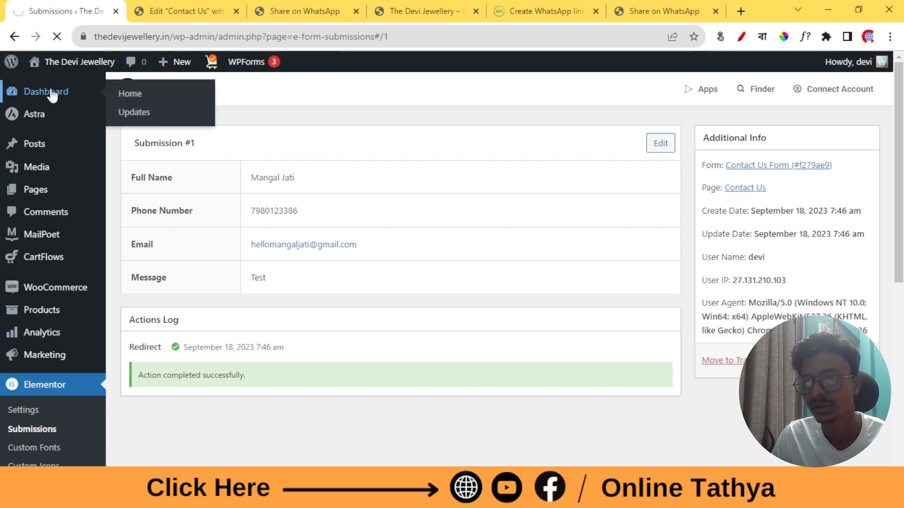
{"action": "scroll", "coordinate": [307, 232], "scroll_direction": "down", "scroll_amount": 10}
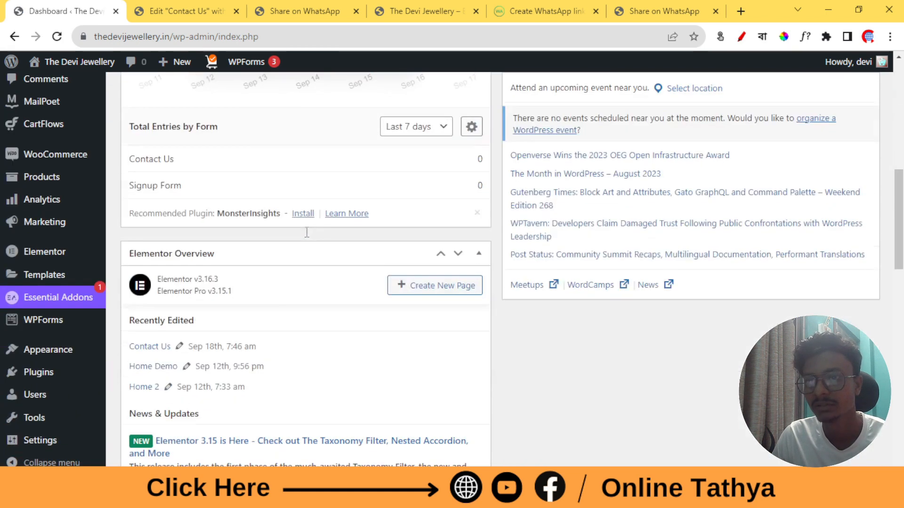
{"action": "scroll", "coordinate": [61, 350], "scroll_direction": "up", "scroll_amount": 10}
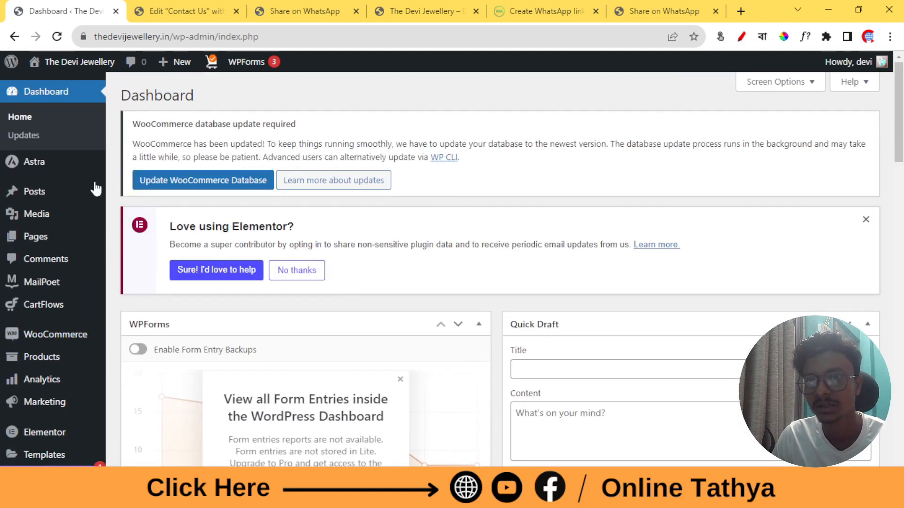
Open the site homepage in a new tab and view the live Contact Us page via the footer link
{"action": "right_click", "coordinate": [89, 63]}
{"action": "left_click", "coordinate": [120, 73]}
{"action": "left_click", "coordinate": [141, 5]}
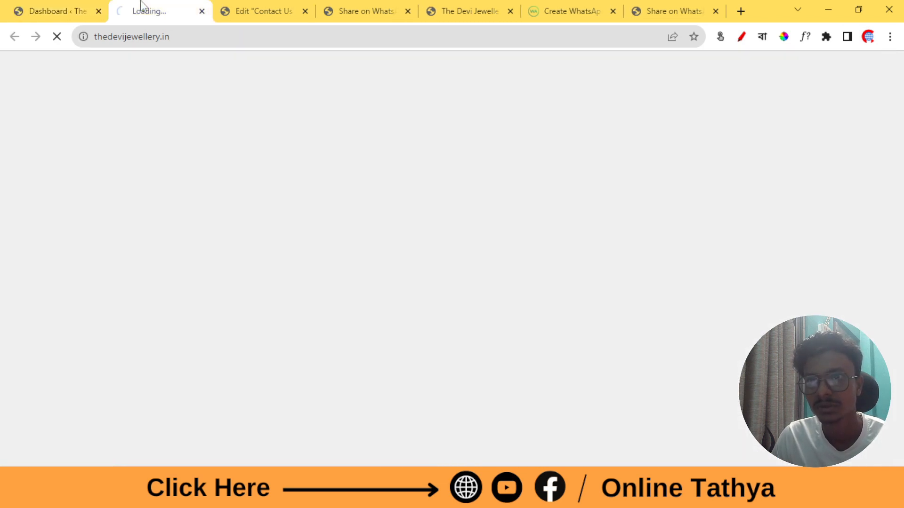
{"action": "scroll", "coordinate": [477, 267], "scroll_direction": "down", "scroll_amount": 10}
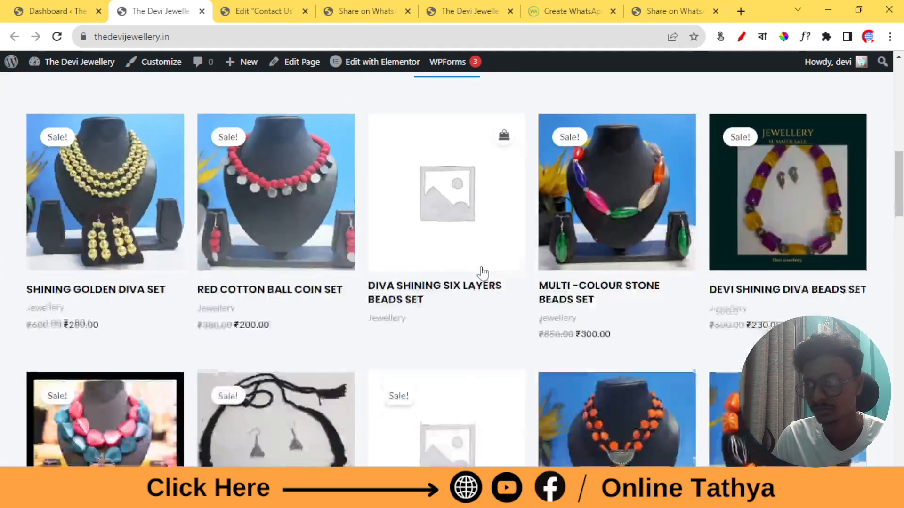
{"action": "scroll", "coordinate": [481, 272], "scroll_direction": "down", "scroll_amount": 15}
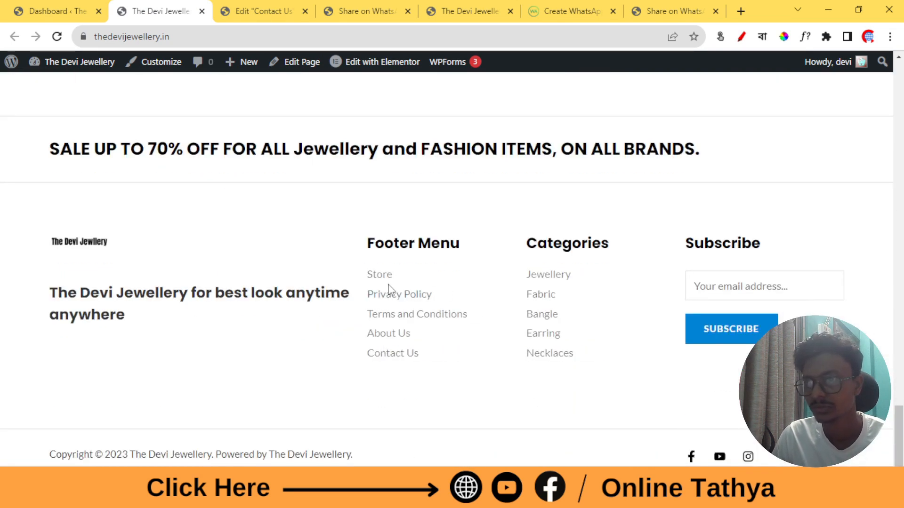
{"action": "left_click", "coordinate": [395, 354]}
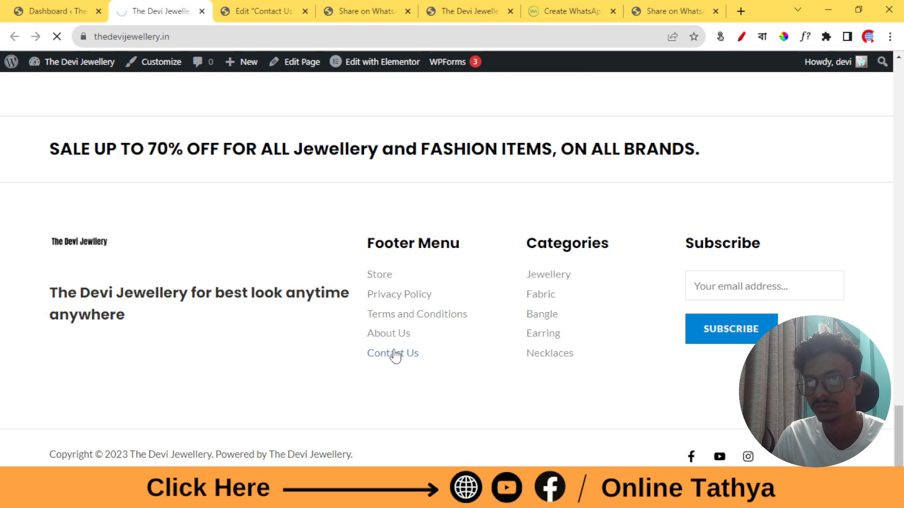
{"action": "scroll", "coordinate": [355, 303], "scroll_direction": "down", "scroll_amount": 10}
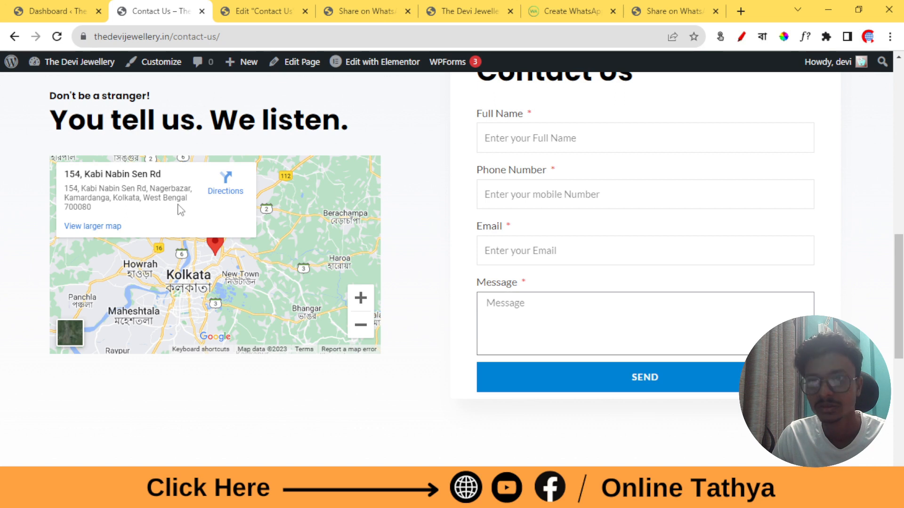
{"action": "left_click", "coordinate": [103, 9]}
Extend the Google Maps widget's location with the shop's locality, building, neighbourhood and city
{"action": "left_click", "coordinate": [264, 10]}
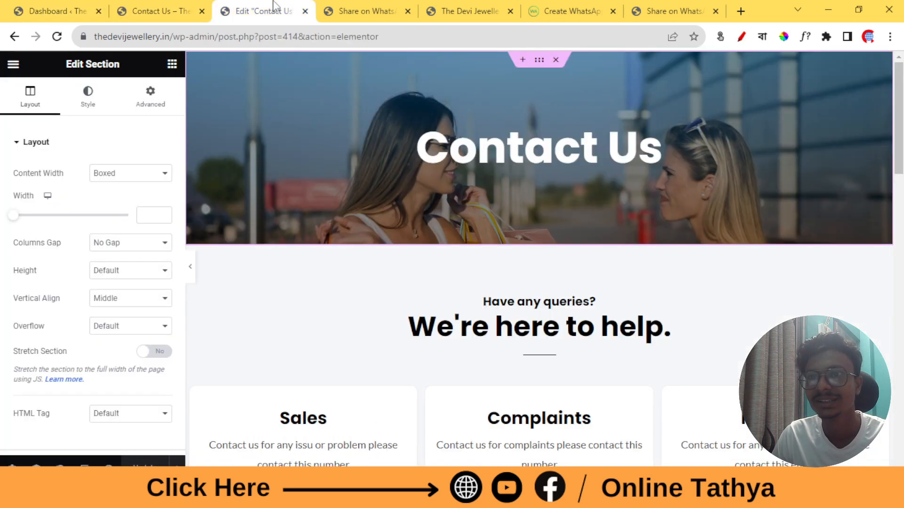
{"action": "scroll", "coordinate": [394, 348], "scroll_direction": "down", "scroll_amount": 10}
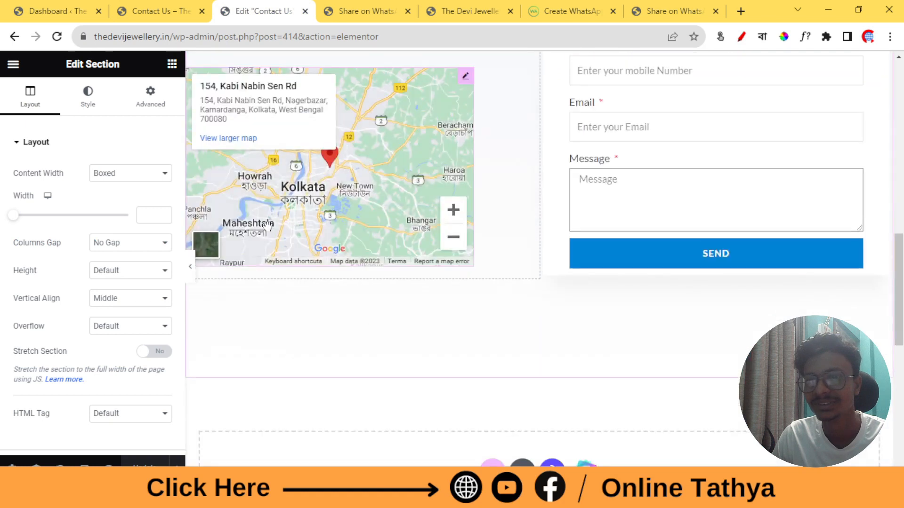
{"action": "left_click", "coordinate": [466, 76]}
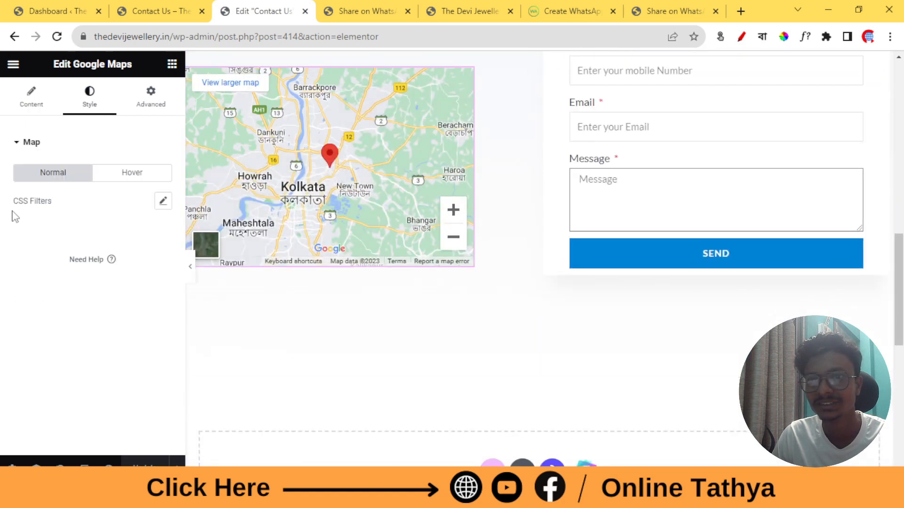
{"action": "left_click", "coordinate": [42, 101]}
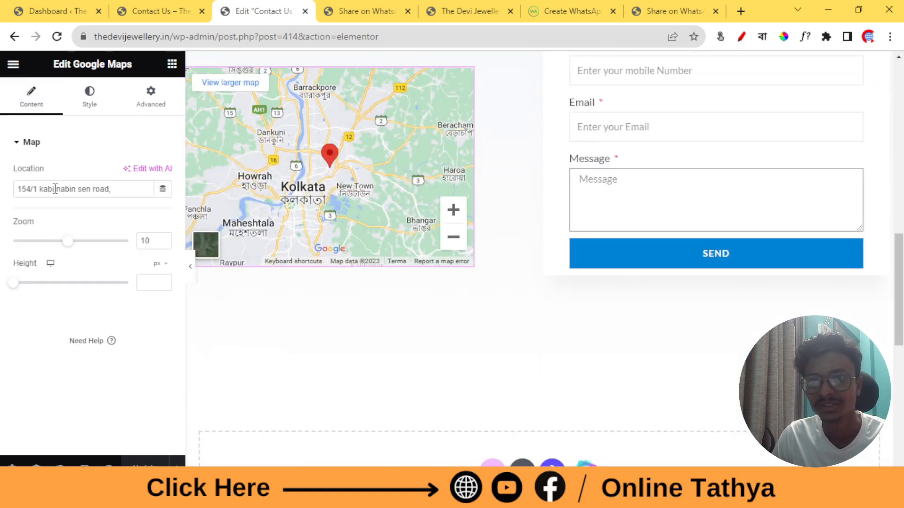
{"action": "left_click", "coordinate": [115, 189]}
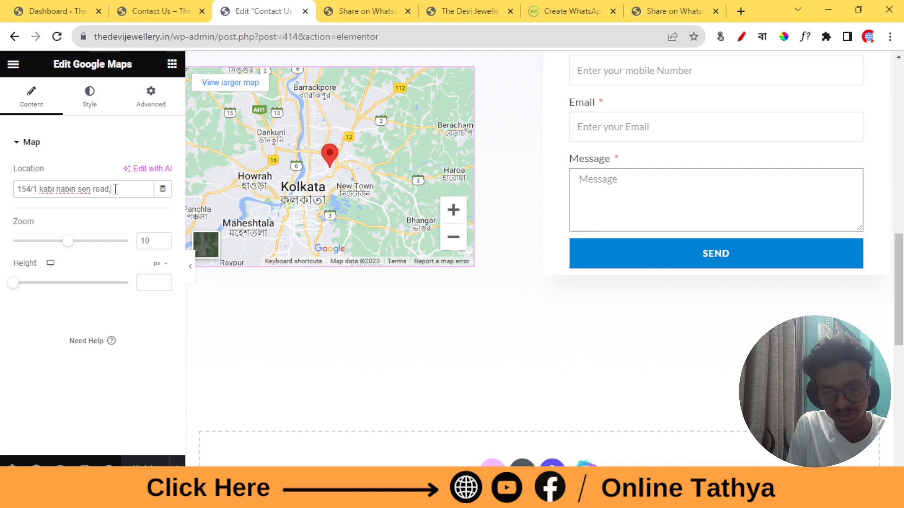
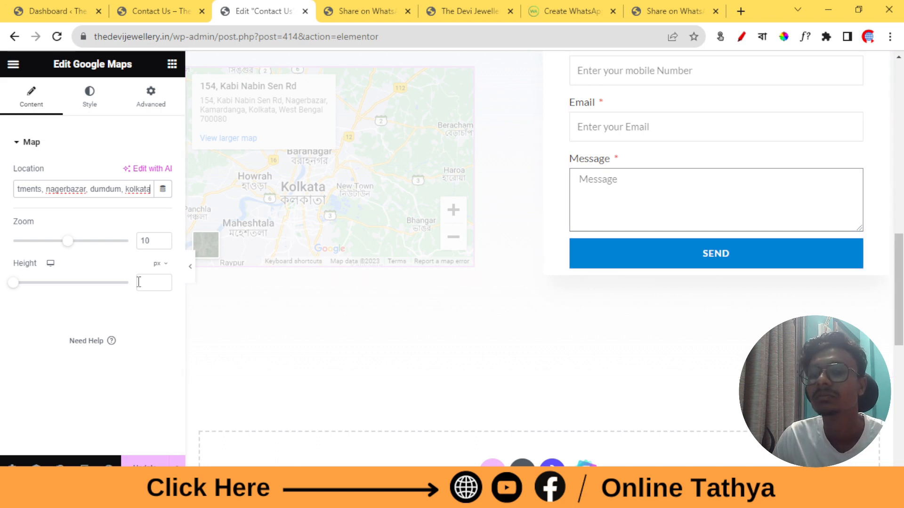
{"action": "left_click", "coordinate": [103, 313]}
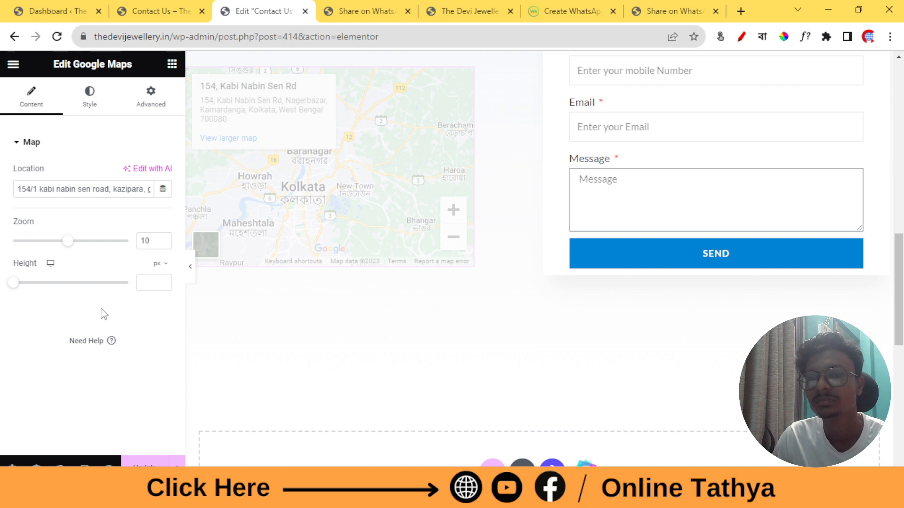
{"action": "left_click", "coordinate": [112, 189]}
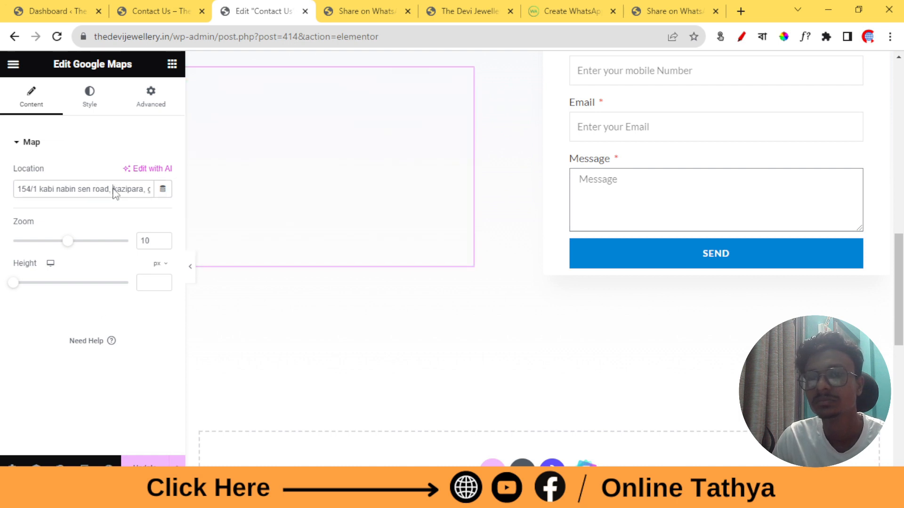
Try map zoom levels 5 and 11, then set the Google Maps zoom to 10
{"action": "left_click_drag", "start_coordinate": [113, 189], "coordinate": [104, 189]}
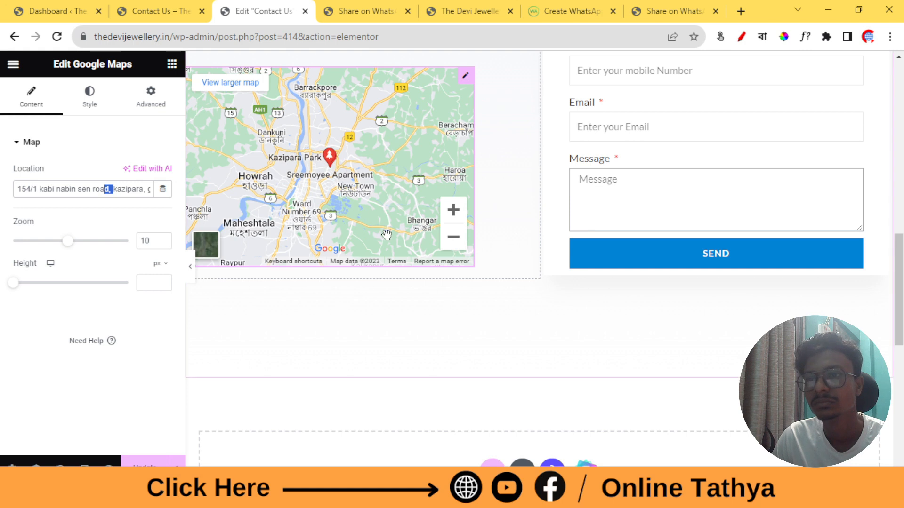
{"action": "left_click", "coordinate": [37, 241]}
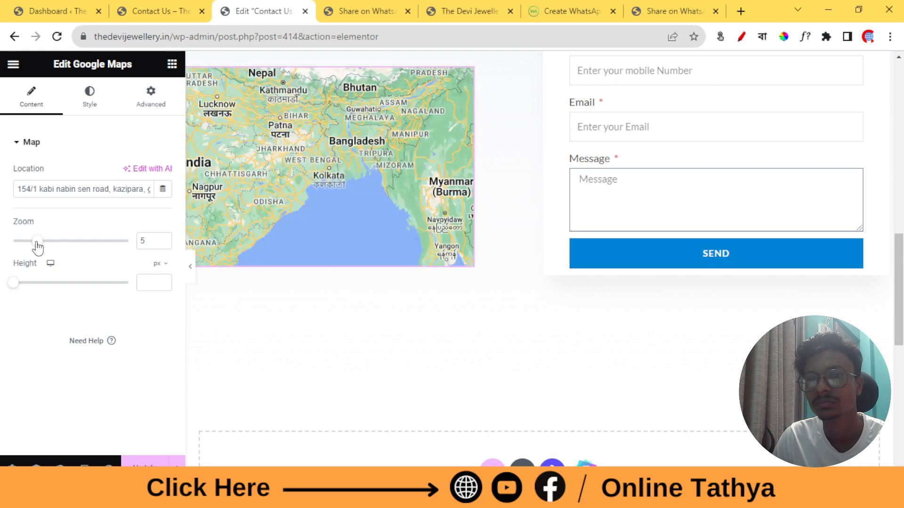
{"action": "left_click", "coordinate": [74, 241]}
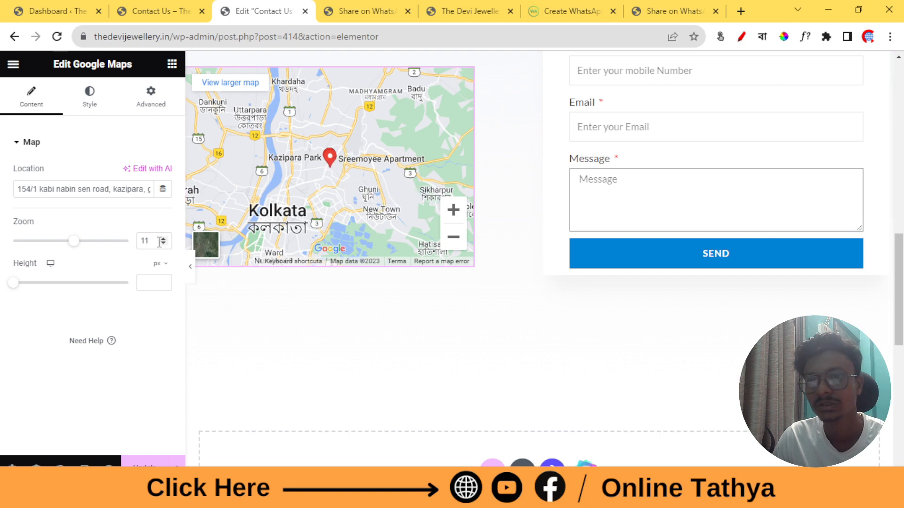
{"action": "double_click", "coordinate": [144, 242]}
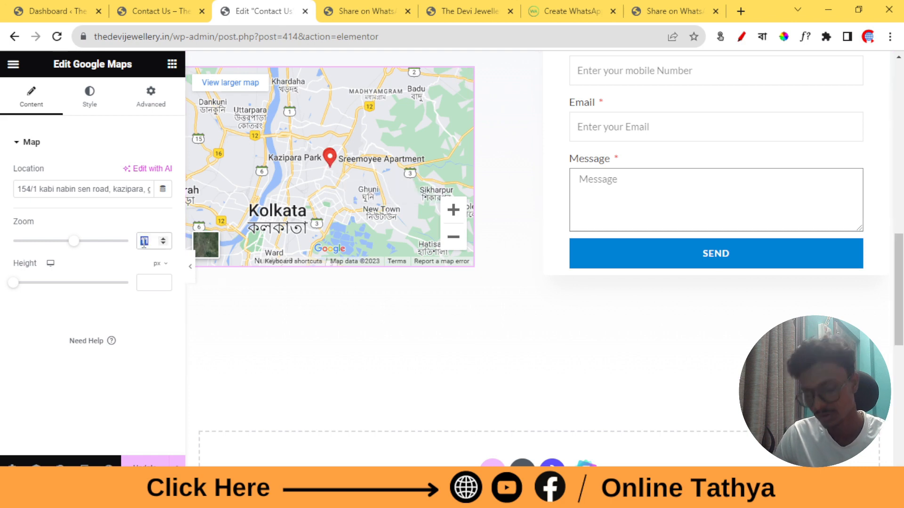
{"action": "type", "text": "10"}
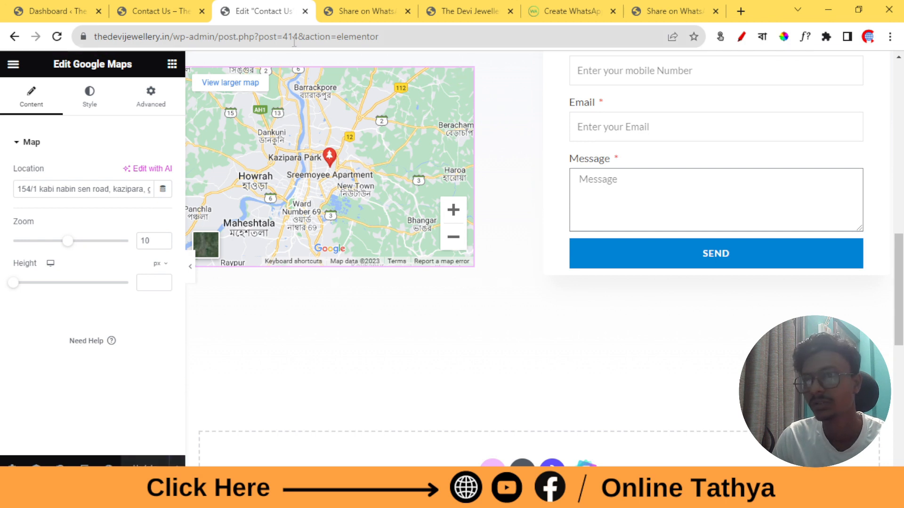
{"action": "left_click", "coordinate": [470, 5]}
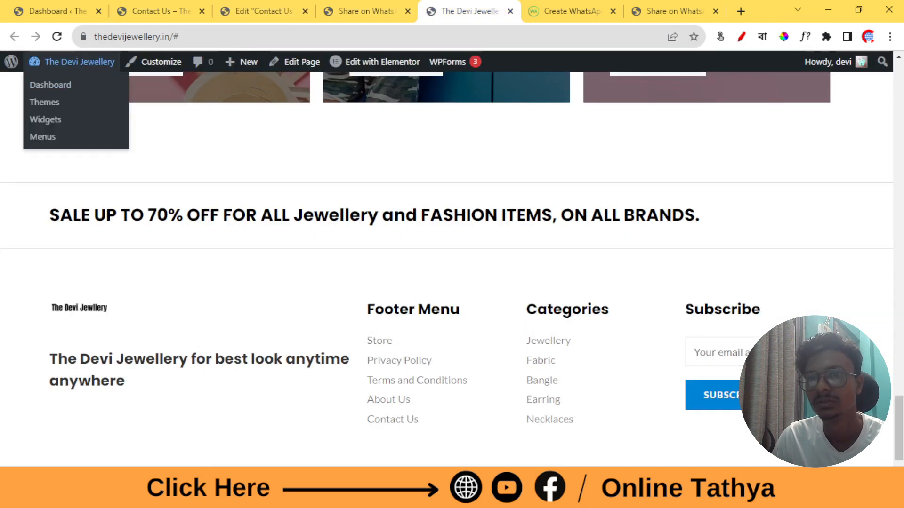
{"action": "left_click", "coordinate": [387, 422]}
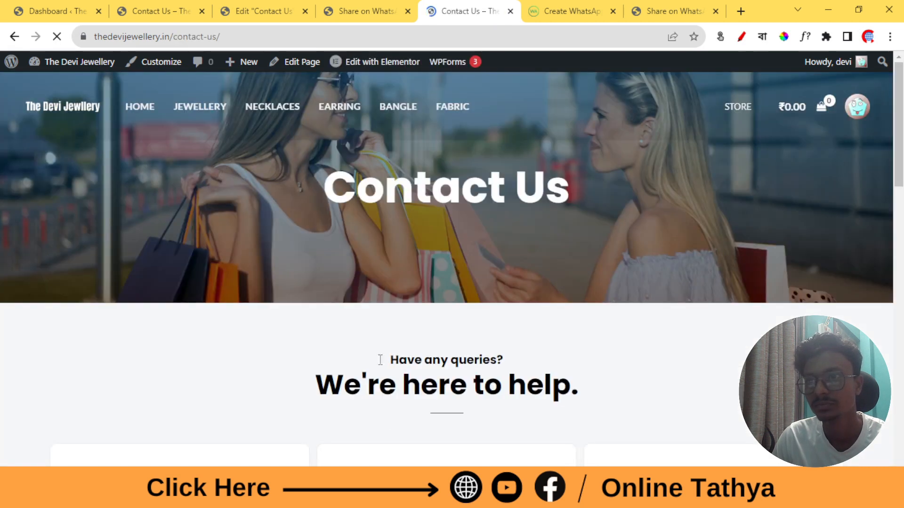
{"action": "scroll", "coordinate": [372, 344], "scroll_direction": "down", "scroll_amount": 10}
{"action": "scroll", "coordinate": [372, 345], "scroll_direction": "down", "scroll_amount": 6}
{"action": "scroll", "coordinate": [372, 346], "scroll_direction": "up", "scroll_amount": 8}
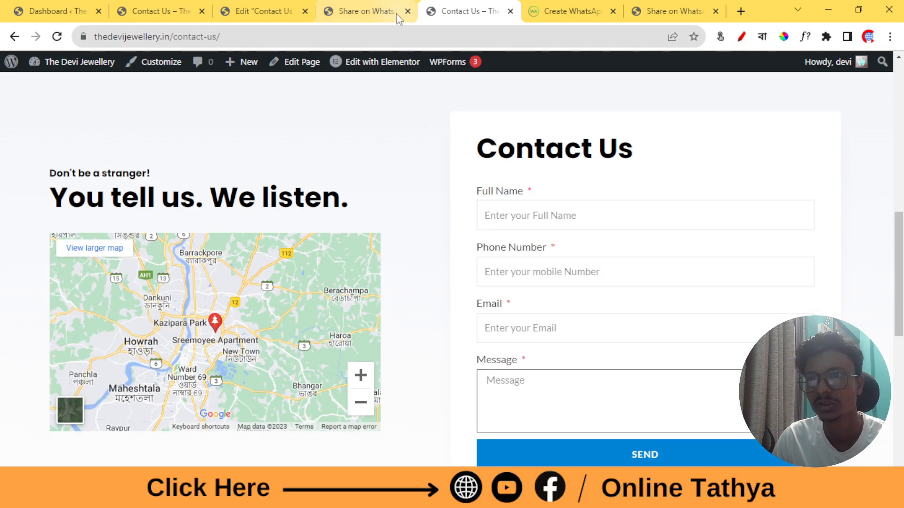
{"action": "left_click", "coordinate": [280, 7]}
Review the map widget's Style options in normal and hover states
{"action": "left_click", "coordinate": [89, 97]}
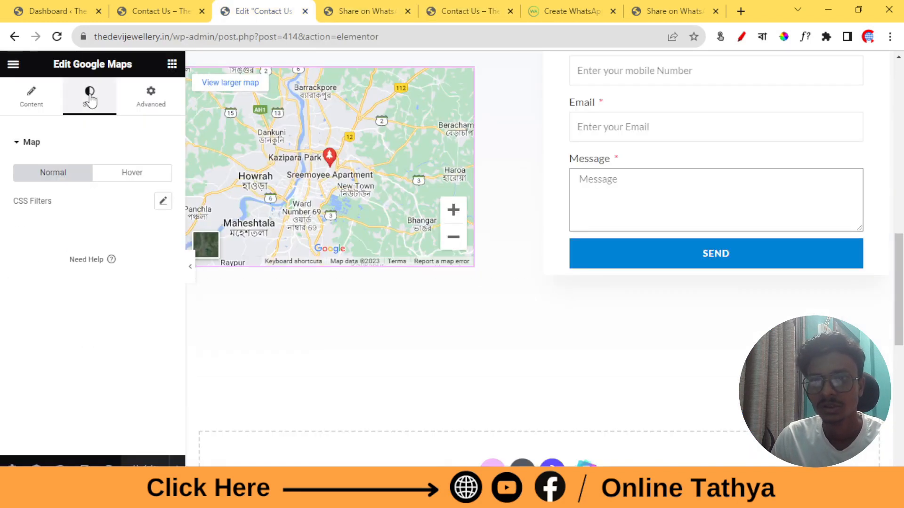
{"action": "left_click", "coordinate": [111, 175]}
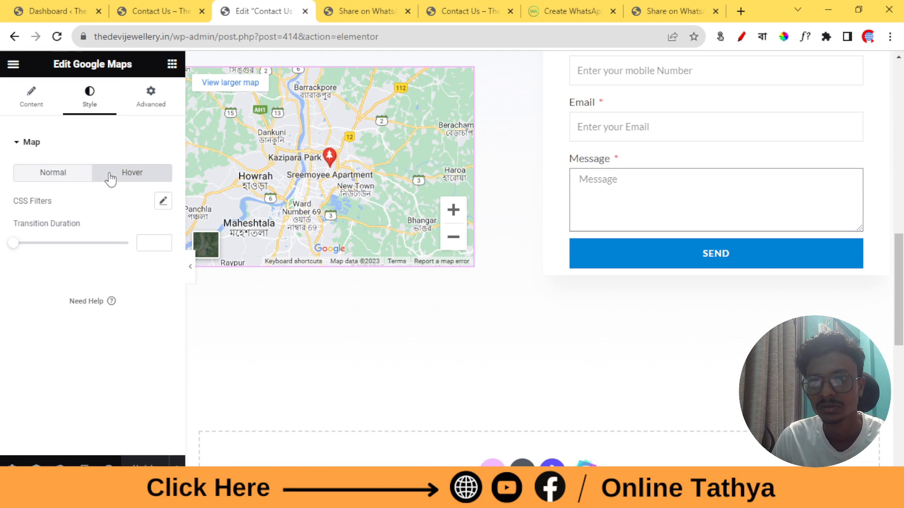
{"action": "left_click", "coordinate": [69, 178]}
Set the map widget's margin and padding to 0 on all sides
{"action": "left_click", "coordinate": [145, 102]}
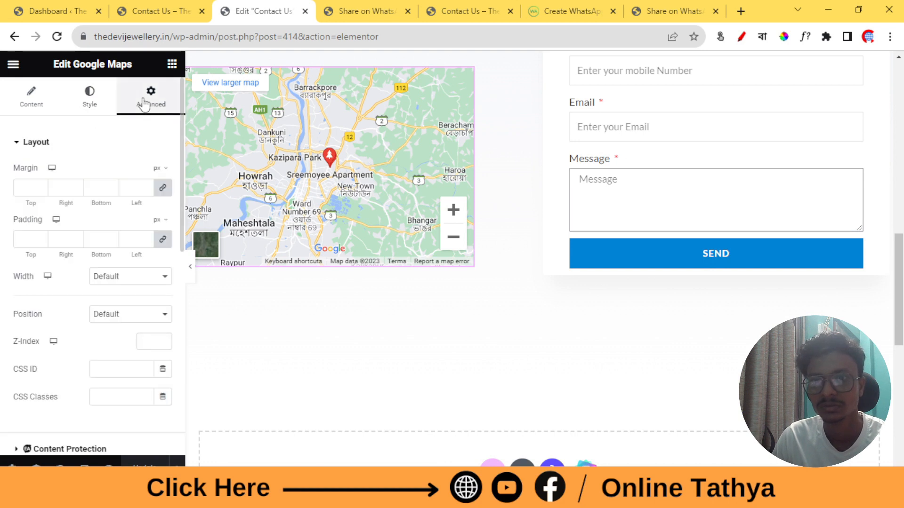
{"action": "left_click", "coordinate": [41, 189]}
{"action": "left_click", "coordinate": [40, 237]}
{"action": "left_click", "coordinate": [41, 242]}
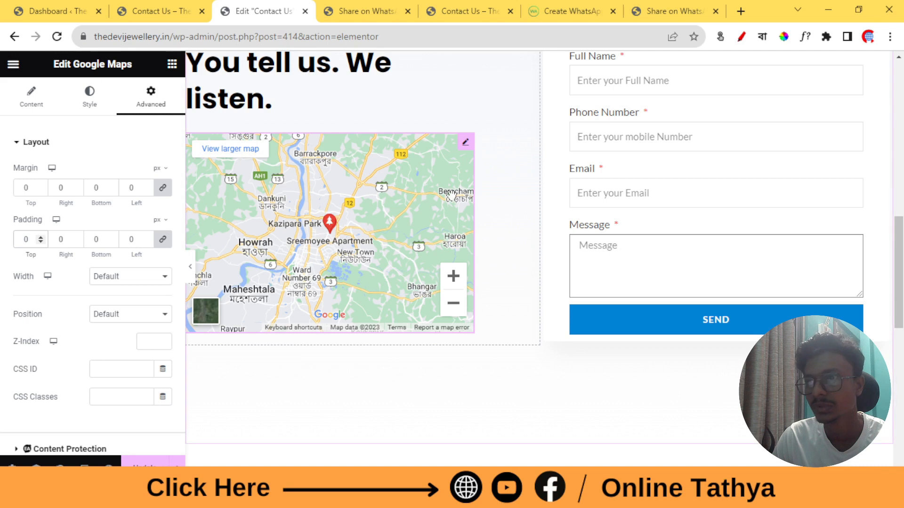
{"action": "scroll", "coordinate": [422, 198], "scroll_direction": "up", "scroll_amount": 3}
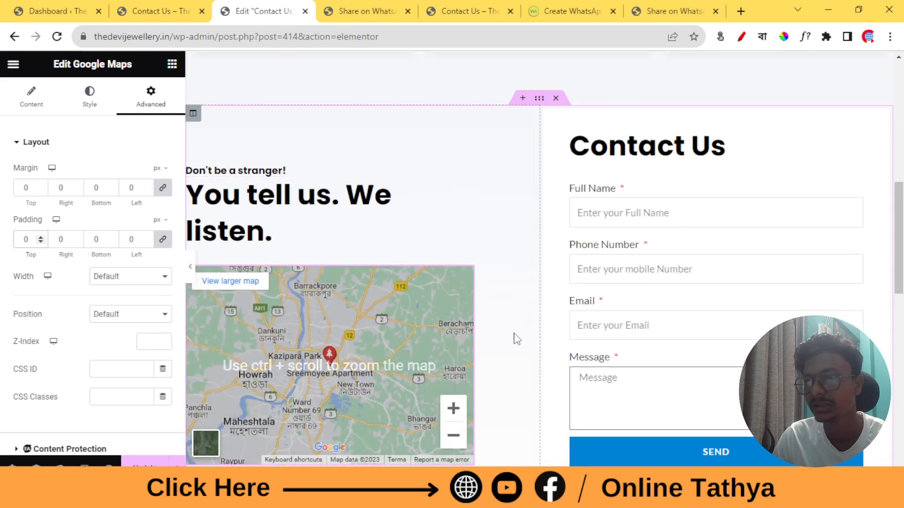
{"action": "scroll", "coordinate": [462, 224], "scroll_direction": "down", "scroll_amount": 2}
{"action": "left_click_drag", "start_coordinate": [465, 209], "coordinate": [324, 330]}
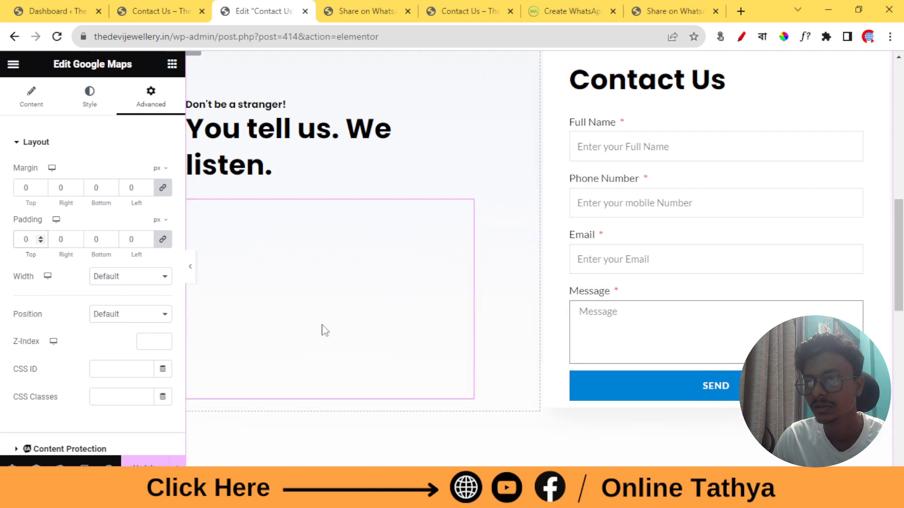
{"action": "scroll", "coordinate": [461, 257], "scroll_direction": "up", "scroll_amount": 3}
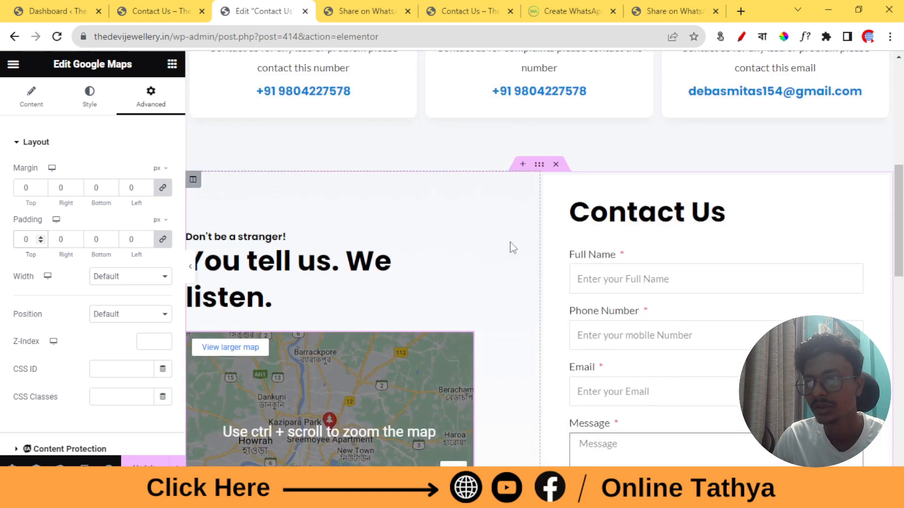
Lower the map column's padding from 90 to 70 px top and from 100 to 40 px right
{"action": "left_click", "coordinate": [197, 185]}
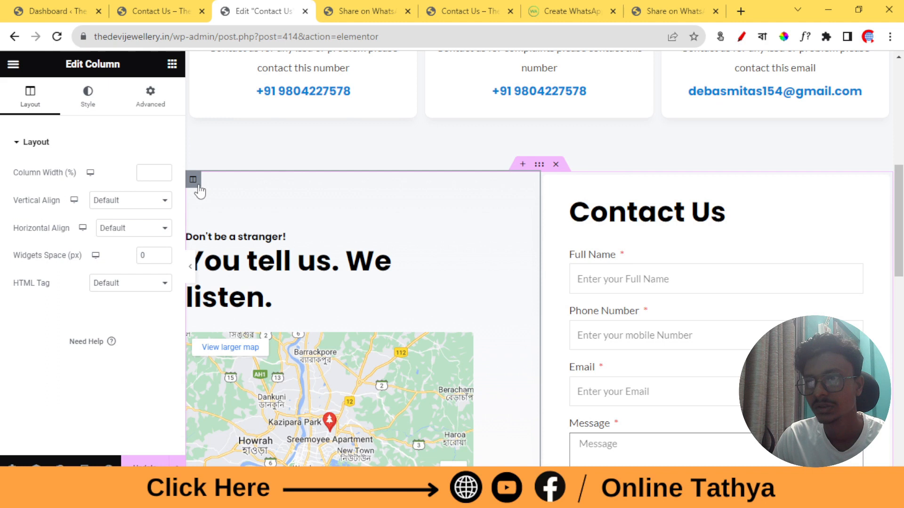
{"action": "left_click", "coordinate": [159, 97]}
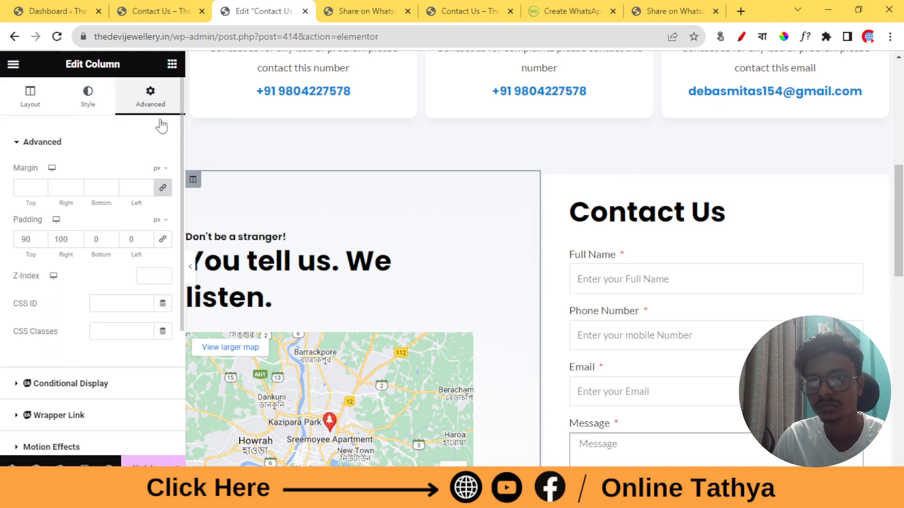
{"action": "left_click", "coordinate": [76, 242]}
{"action": "left_click", "coordinate": [75, 242]}
{"action": "left_click", "coordinate": [76, 242]}
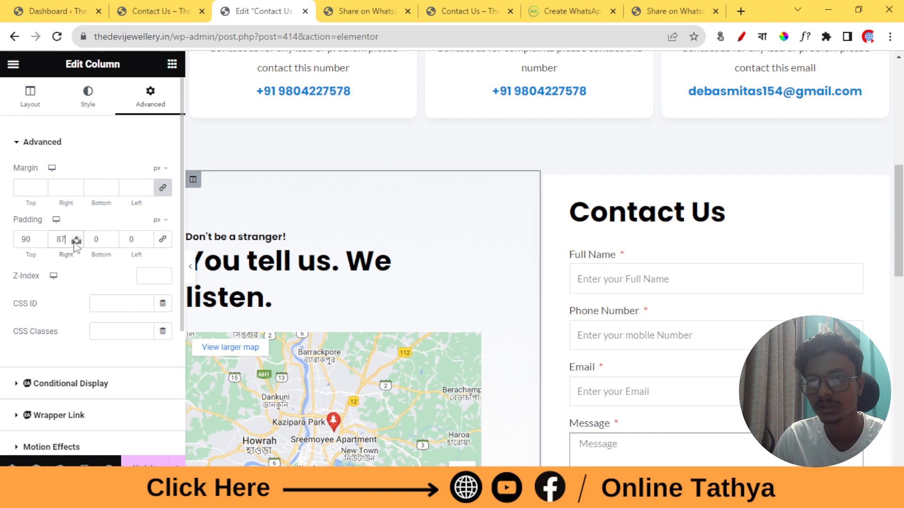
{"action": "left_click_drag", "start_coordinate": [75, 242], "coordinate": [41, 242]}
{"action": "scroll", "coordinate": [432, 213], "scroll_direction": "down", "scroll_amount": 5}
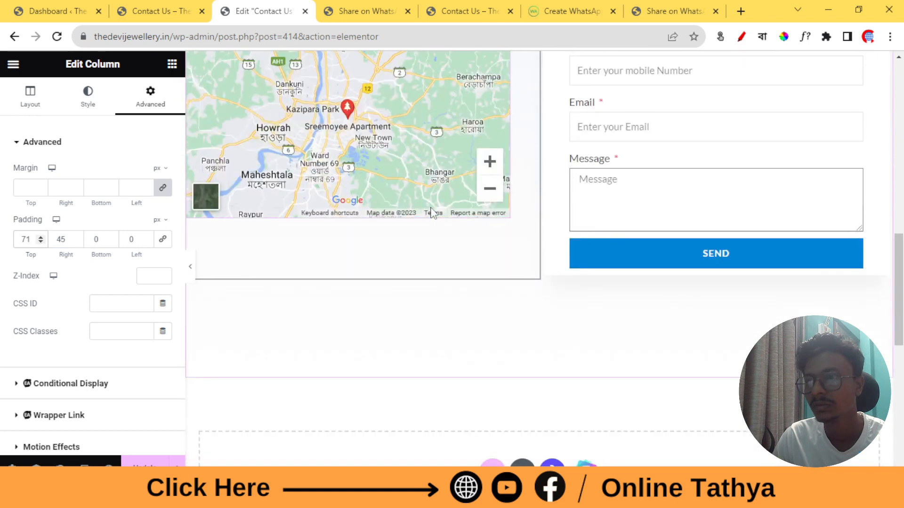
{"action": "scroll", "coordinate": [431, 212], "scroll_direction": "up", "scroll_amount": 3}
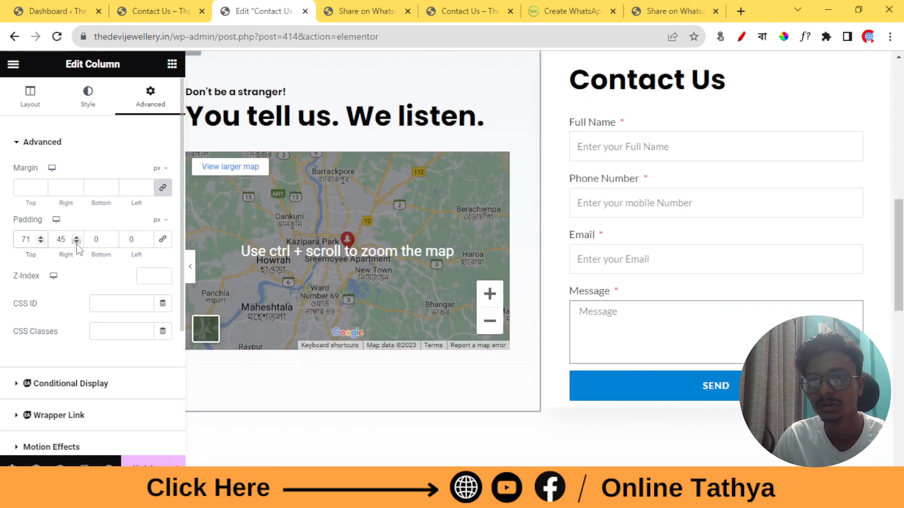
{"action": "left_click_drag", "start_coordinate": [77, 242], "coordinate": [77, 242]}
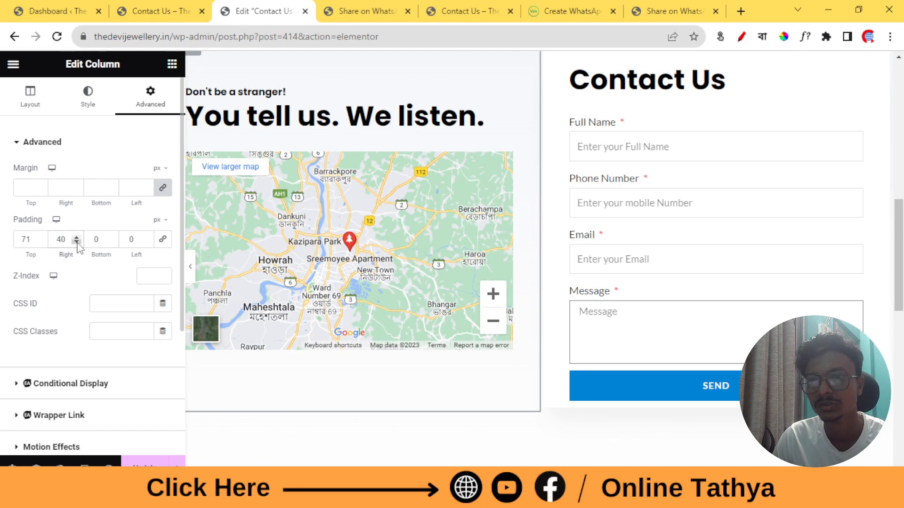
{"action": "left_click", "coordinate": [41, 242]}
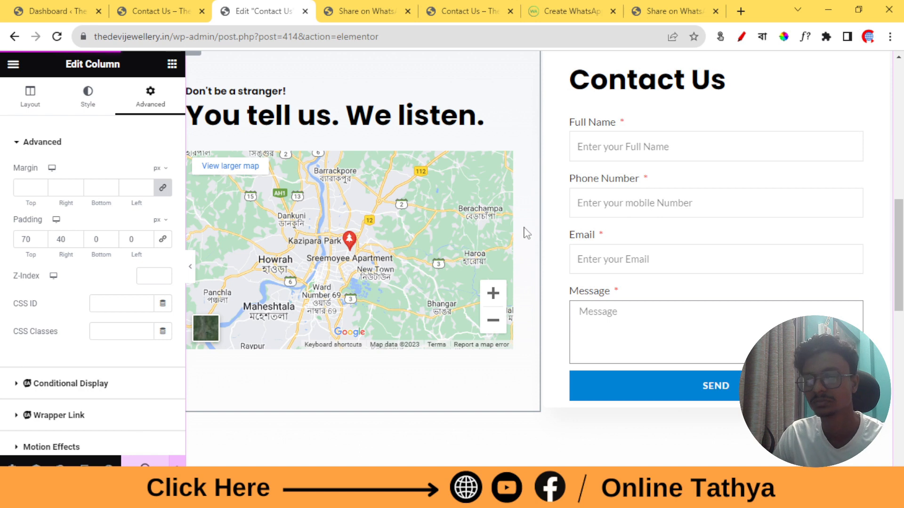
Check the WhatsApp chat page, then the published Contact Us page with its map
{"action": "left_click", "coordinate": [377, 6]}
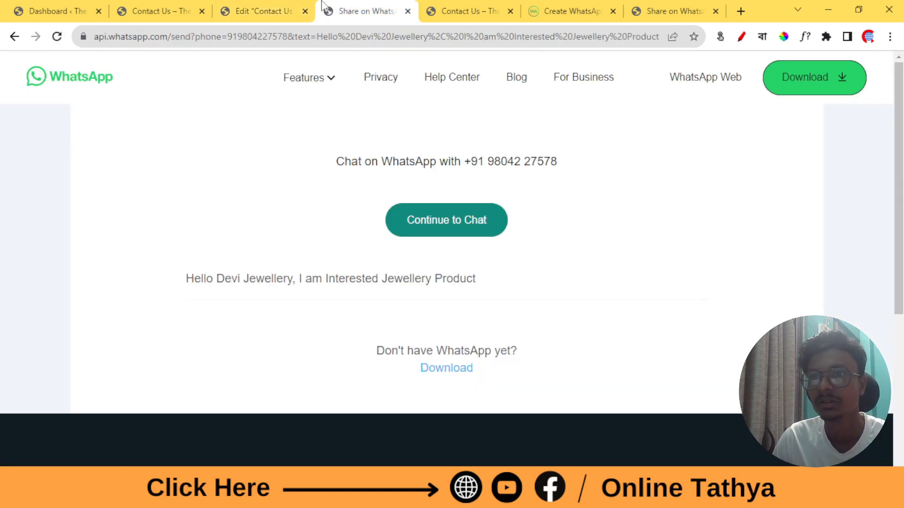
{"action": "left_click", "coordinate": [460, 3]}
{"action": "left_click", "coordinate": [160, 2]}
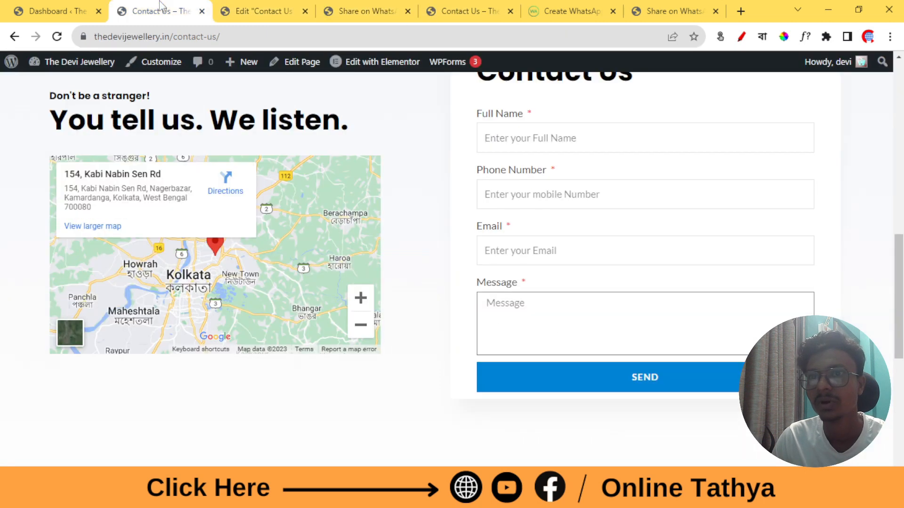
Scroll through the Devi Jewellery home page's product listings and Special Edition banner
{"action": "scroll", "coordinate": [168, 375], "scroll_direction": "up", "scroll_amount": 10}
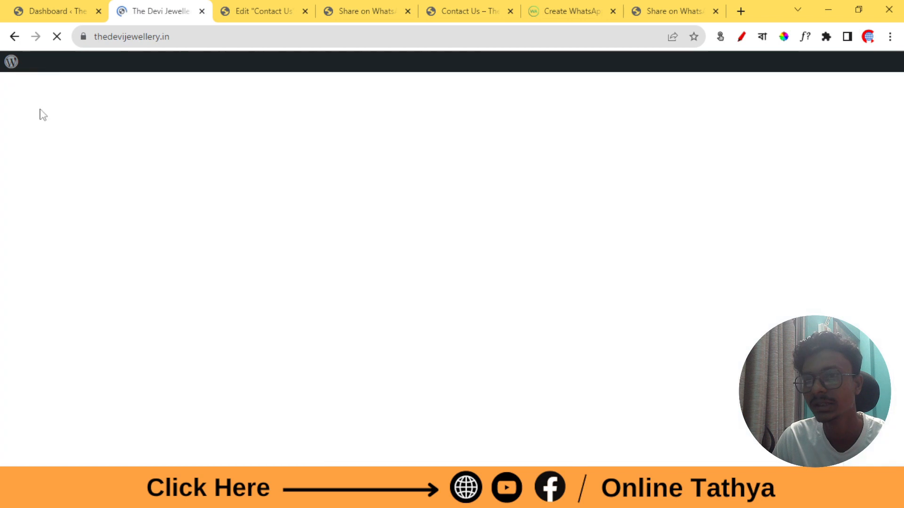
{"action": "scroll", "coordinate": [348, 245], "scroll_direction": "down", "scroll_amount": 8}
{"action": "scroll", "coordinate": [371, 264], "scroll_direction": "down", "scroll_amount": 15}
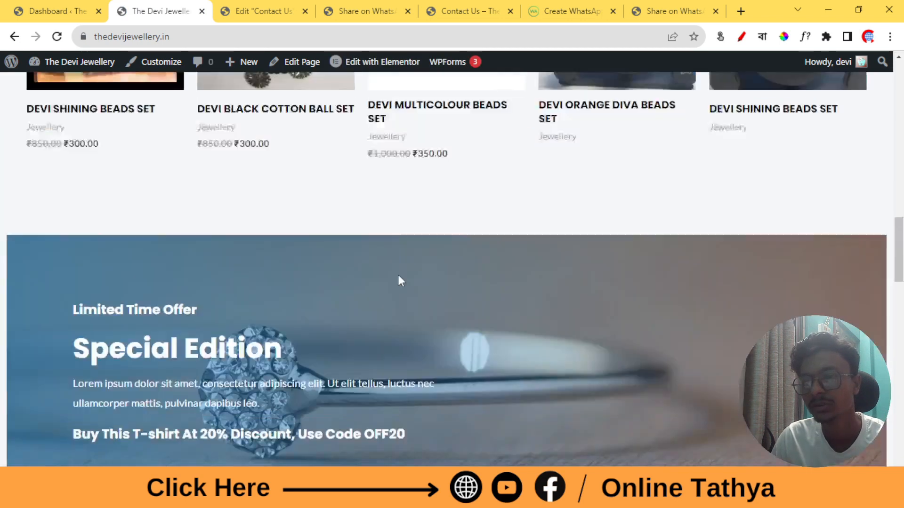
{"action": "scroll", "coordinate": [126, 230], "scroll_direction": "up", "scroll_amount": 4}
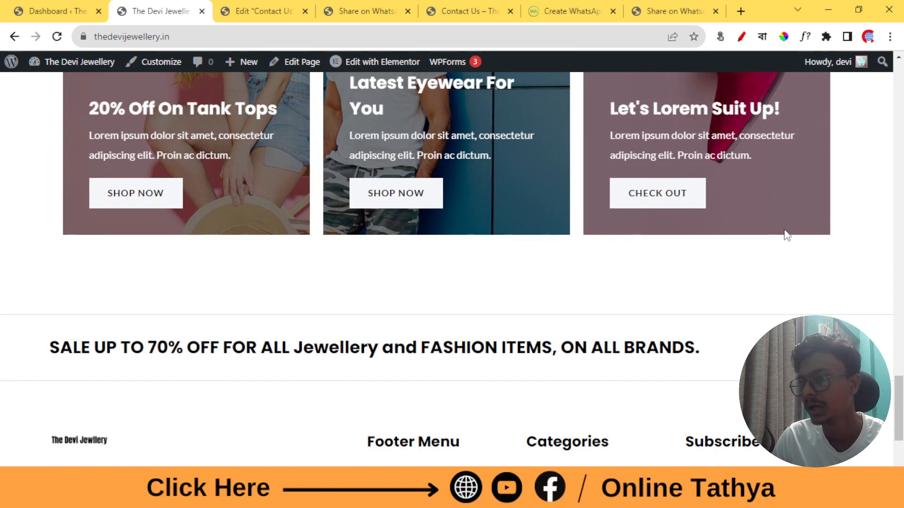
{"action": "scroll", "coordinate": [424, 333], "scroll_direction": "up", "scroll_amount": 15}
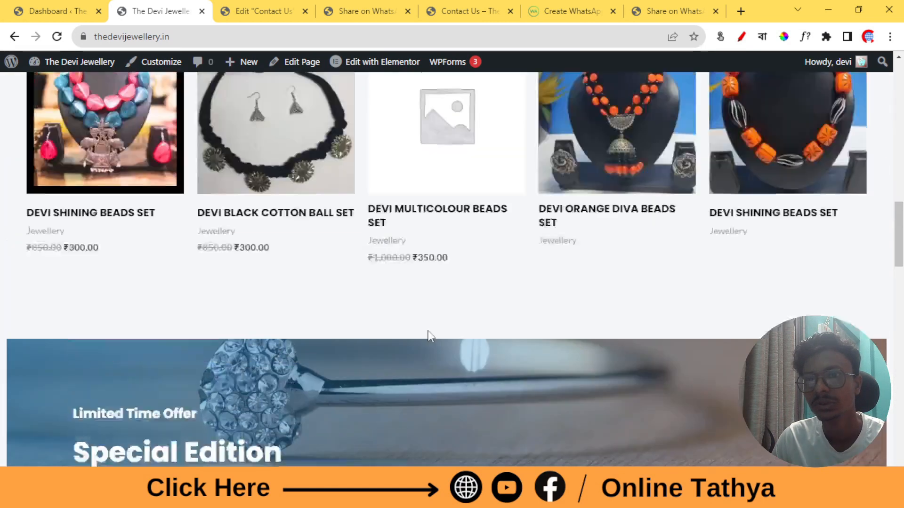